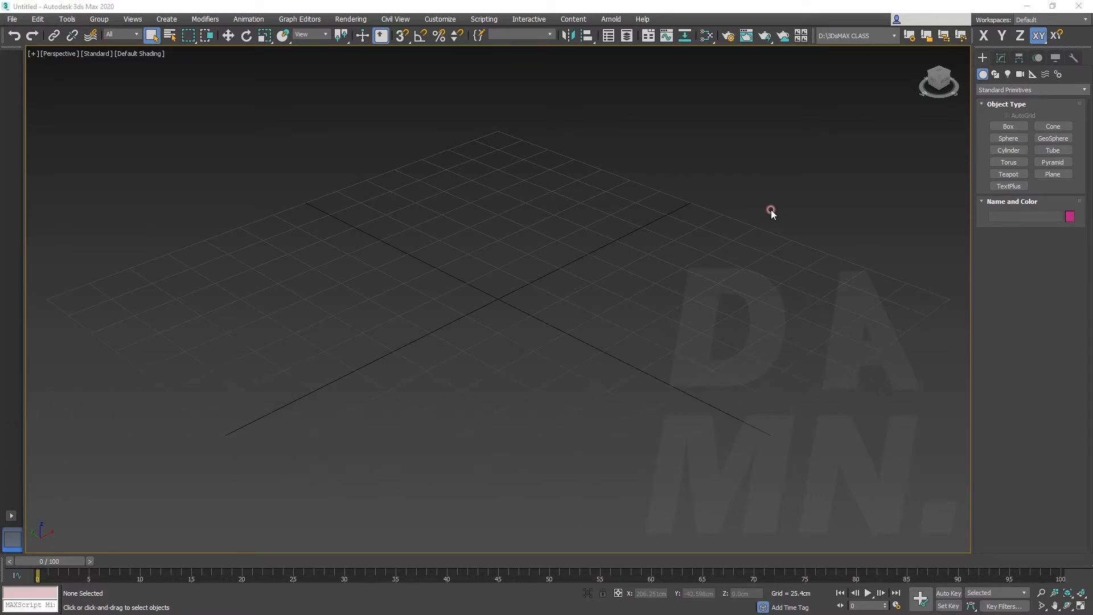
Hide the perspective view's grid and draw an open zigzag line of straight segments through five points
left_click(995, 74)
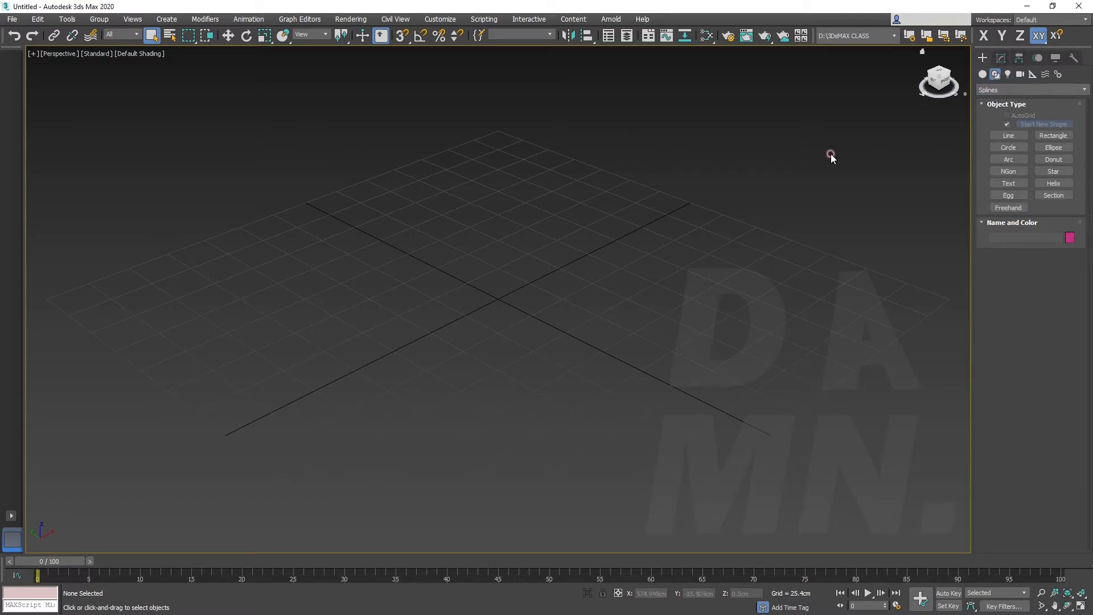
key("g")
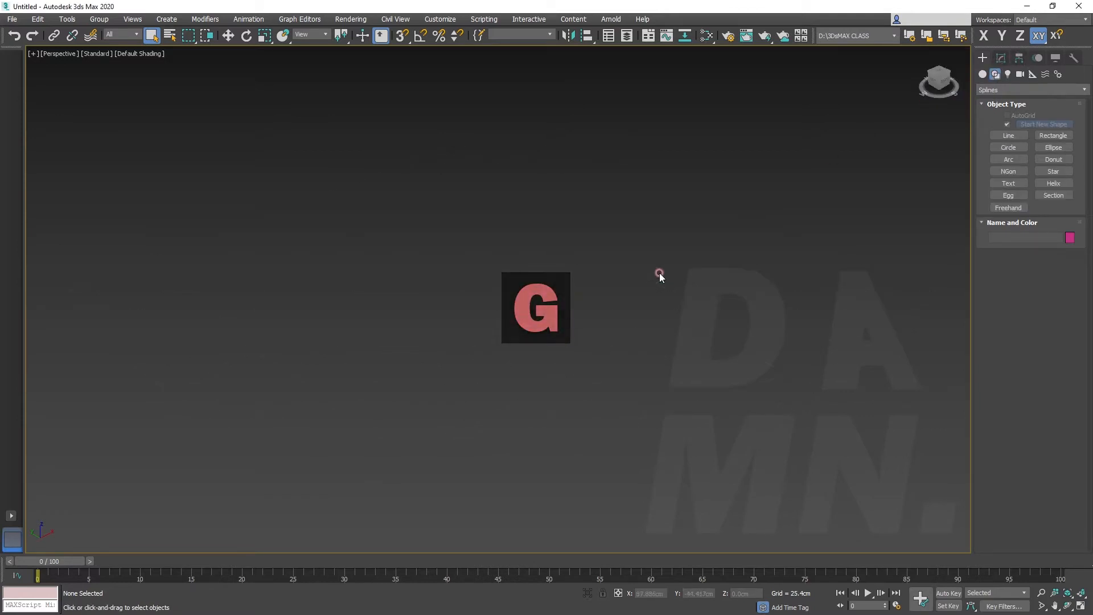
left_click(996, 135)
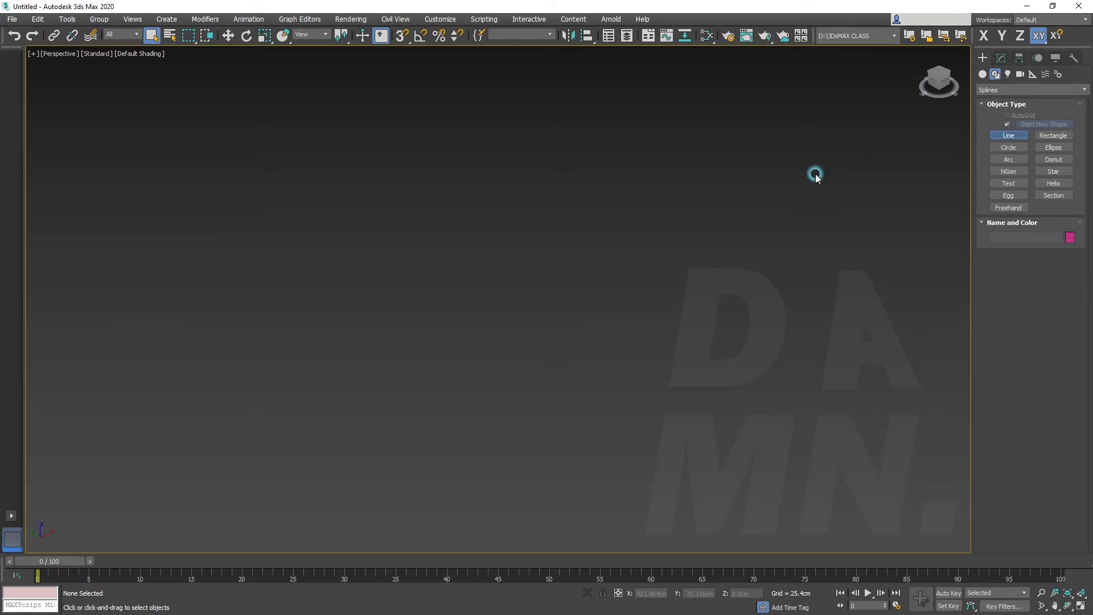
left_click(346, 182)
left_click(612, 182)
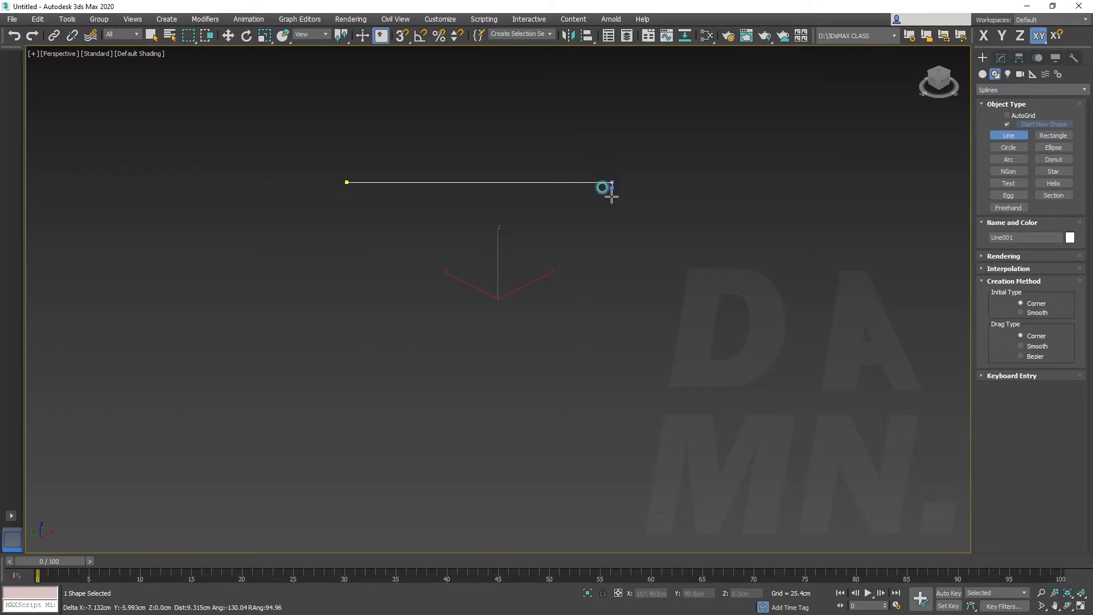
left_click(661, 267)
left_click(759, 202)
left_click(837, 324)
right_click(868, 311)
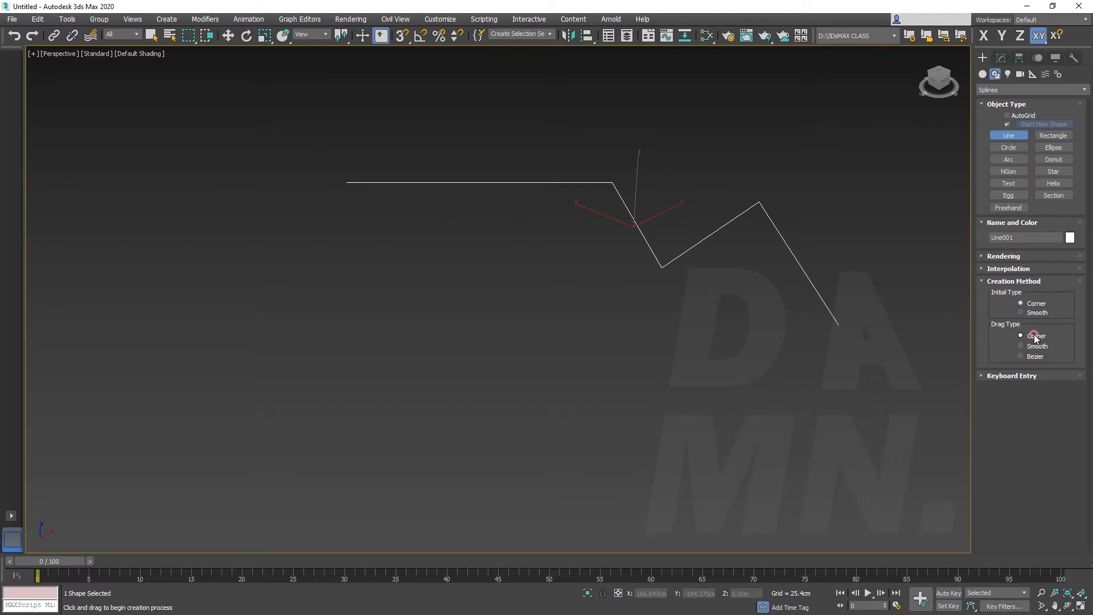
right_click(854, 220)
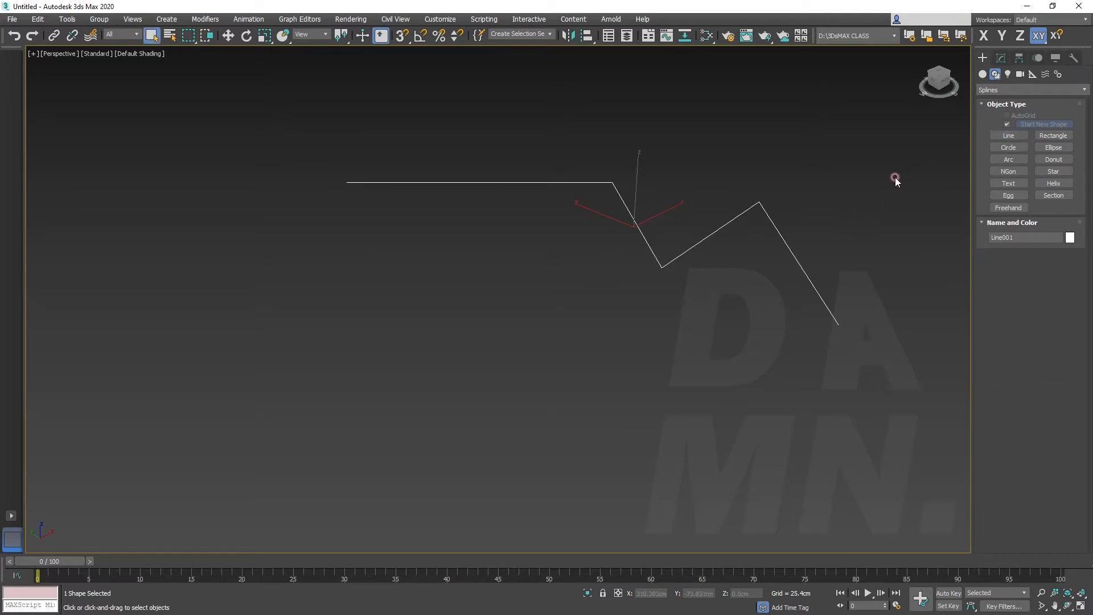
Move the line's fourth vertex along the Z and X axes to about X 217.4 cm, Z 1.9 cm
left_click(1000, 58)
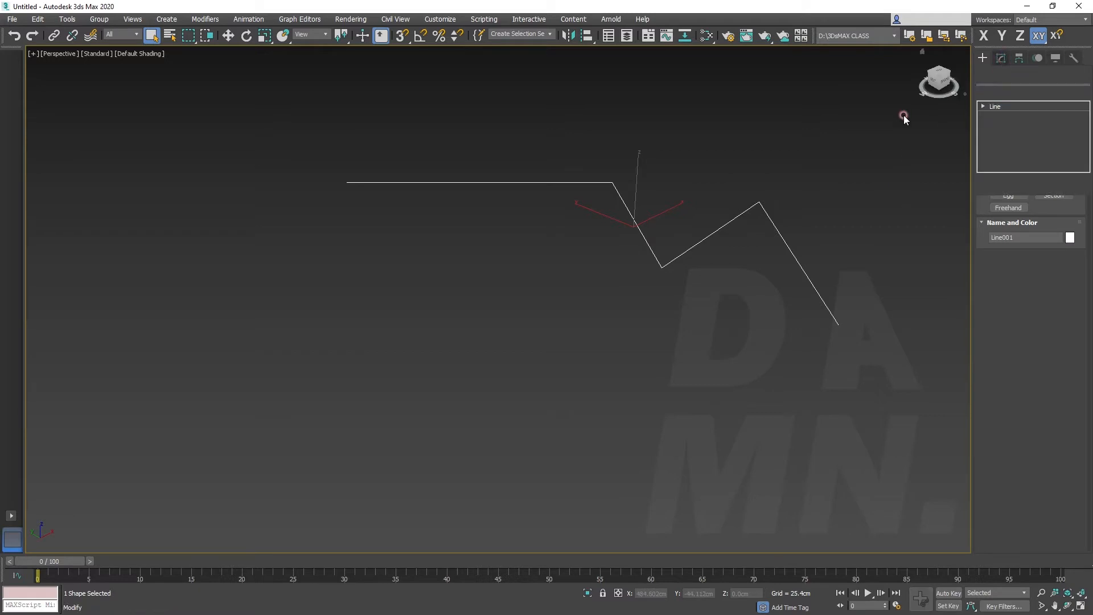
left_click(1017, 251)
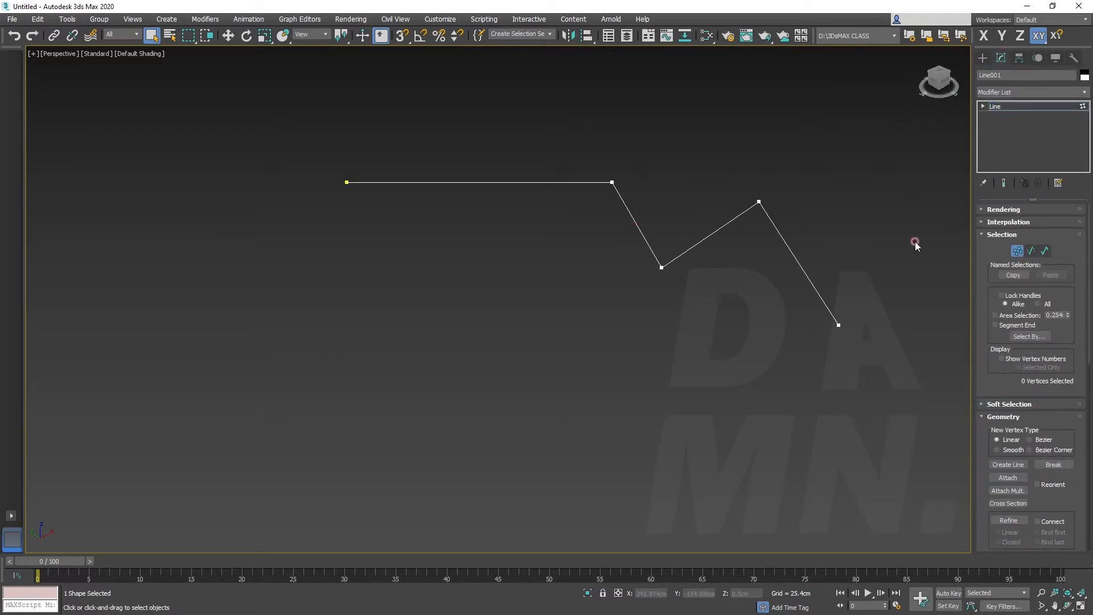
left_click(753, 197)
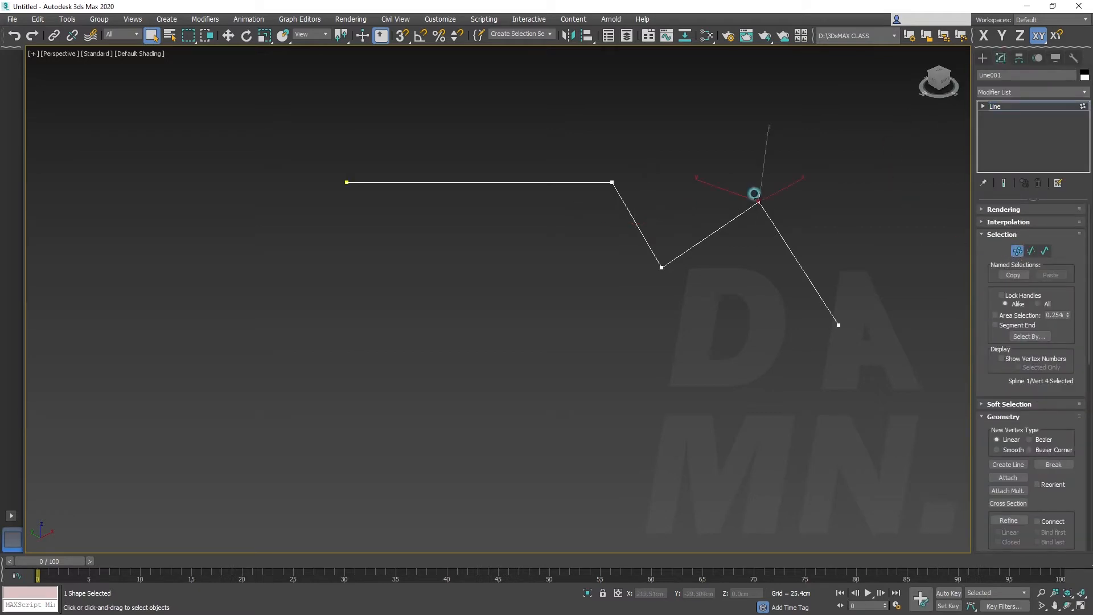
left_click(228, 35)
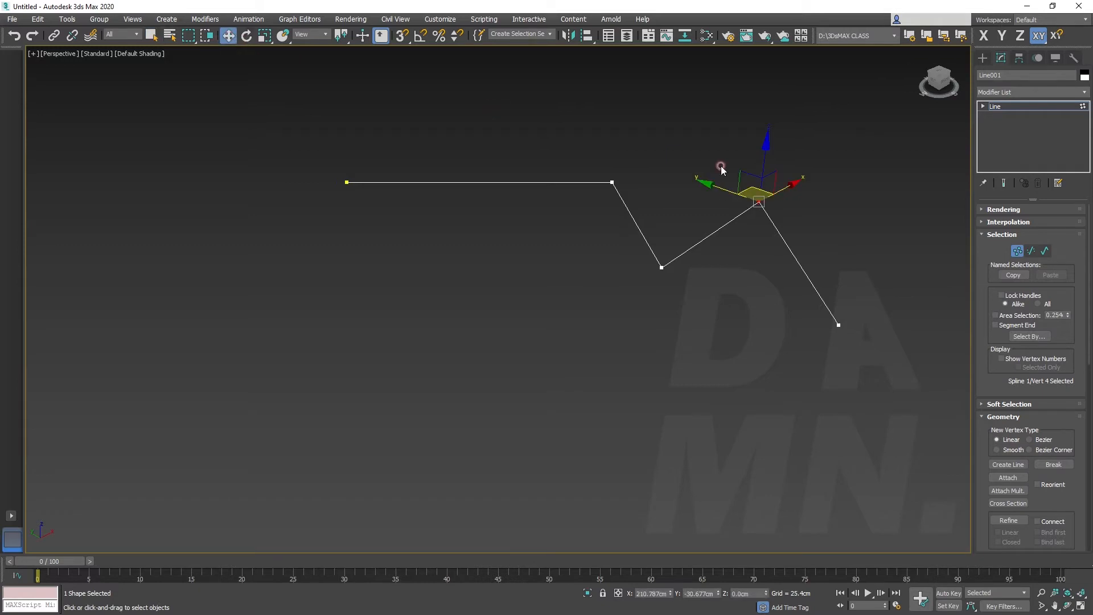
mouse_move(770, 135)
left_mouse_down()
mouse_move(770, 107)
mouse_move(771, 137)
left_mouse_up()
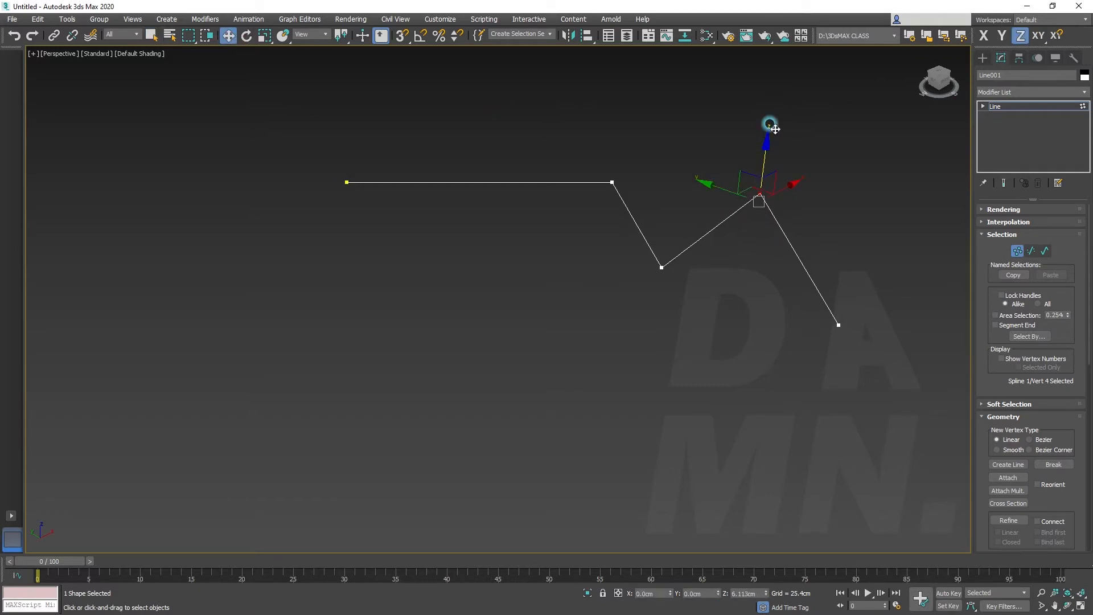
mouse_move(802, 181)
left_mouse_down()
mouse_move(793, 178)
mouse_move(807, 186)
mouse_move(794, 200)
left_mouse_up()
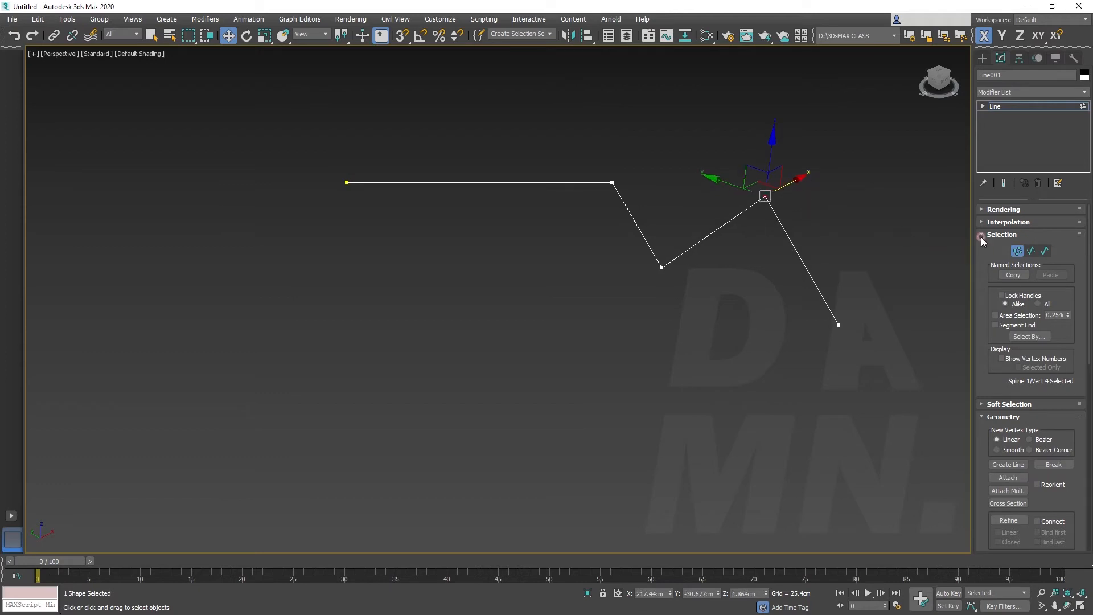
Select the line's last segment, and step through the vertex, segment and spline sub-object levels
left_click(1033, 252)
left_click(799, 251)
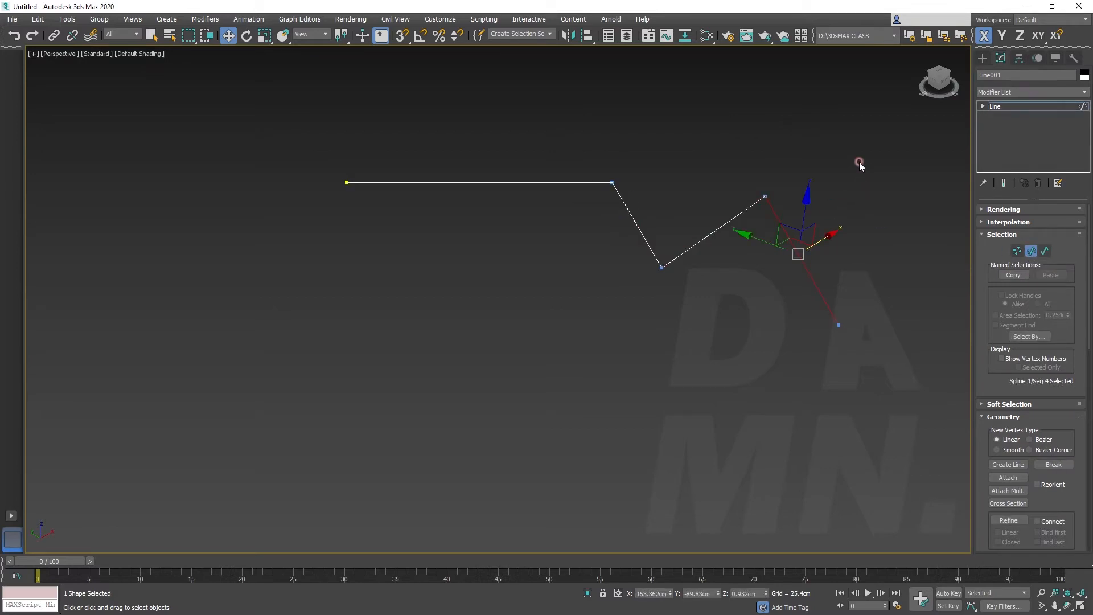
key("1")
key("2")
key("3")
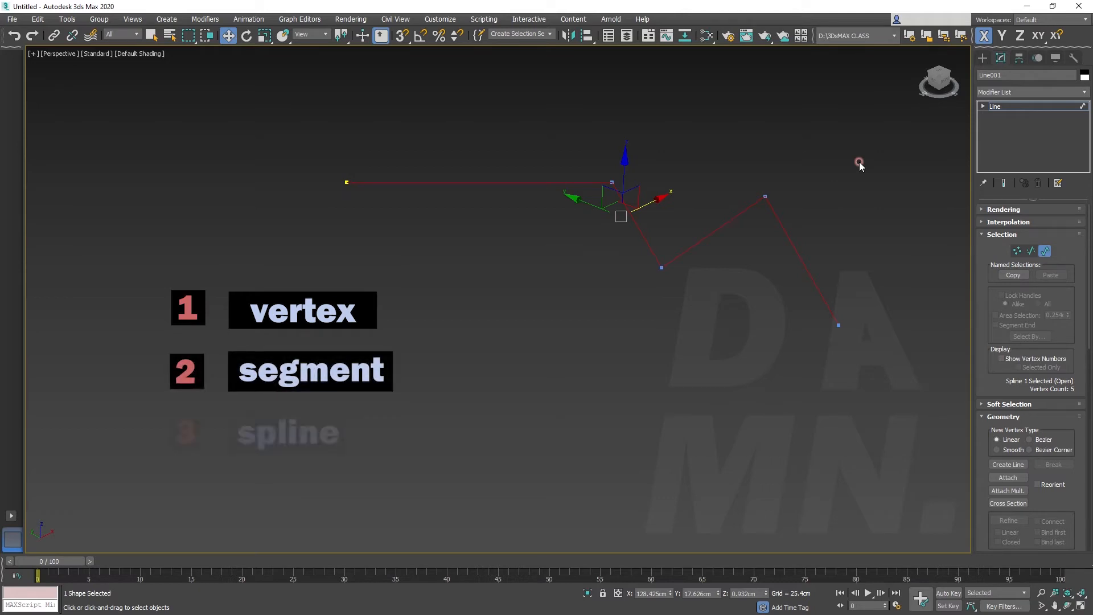
Convert the line's fourth vertex from a corner to the Smooth type
left_click(1017, 251)
left_click(765, 196)
right_click(769, 195)
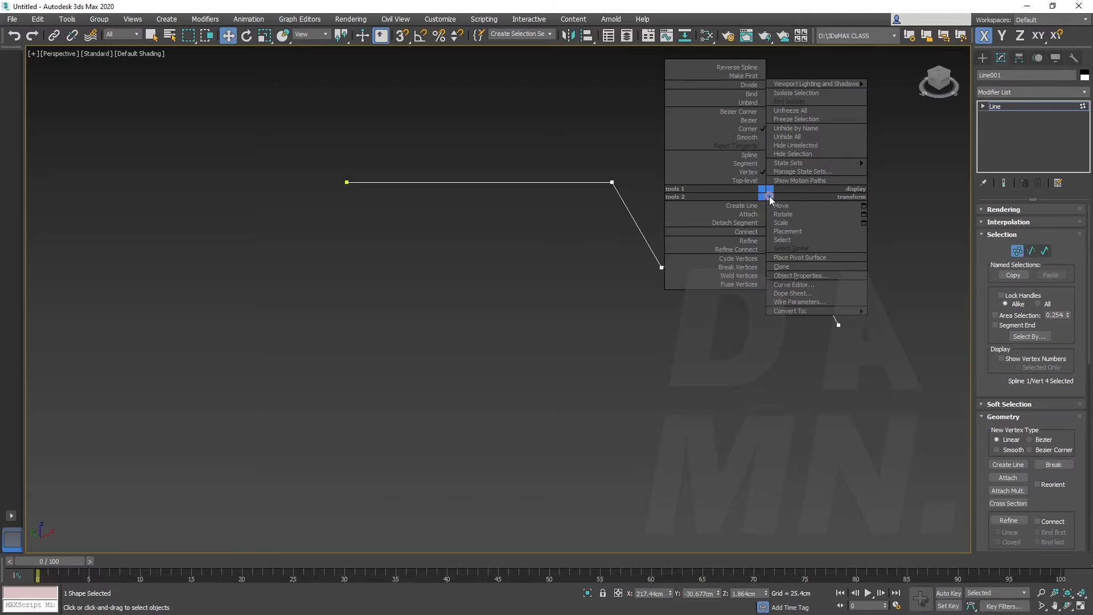
left_click(751, 137)
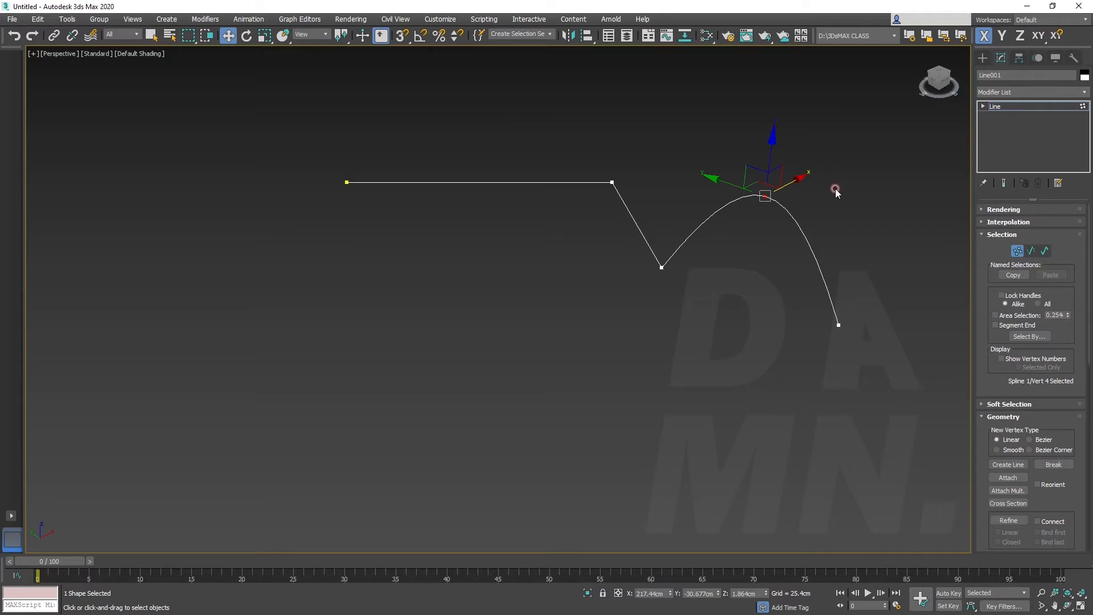
Convert all vertices of the line to the Smooth type and clear the selection
key("ctrl+a")
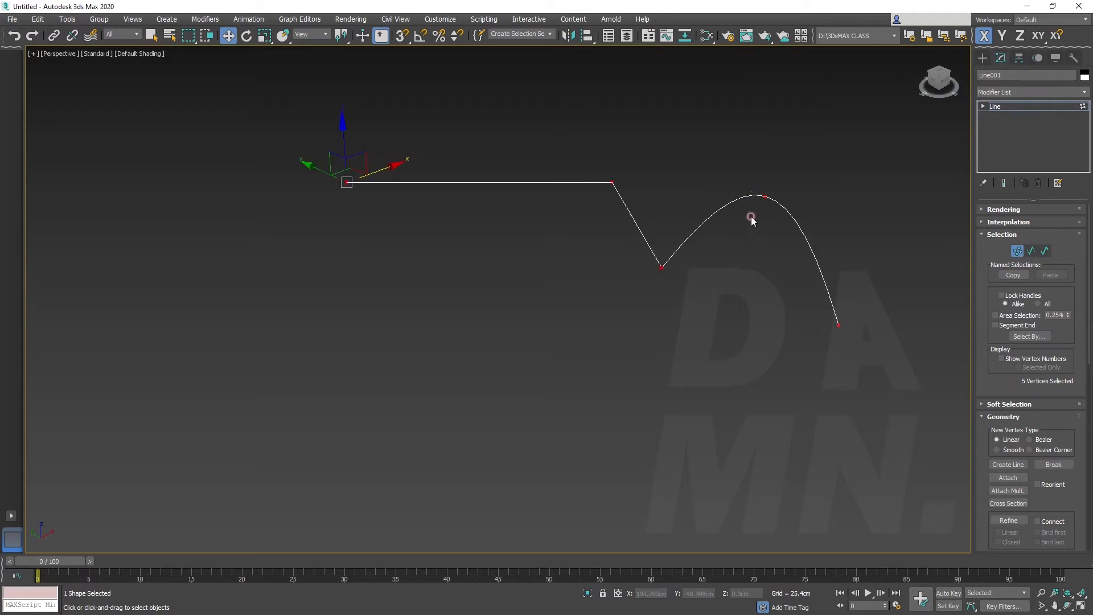
right_click(667, 171)
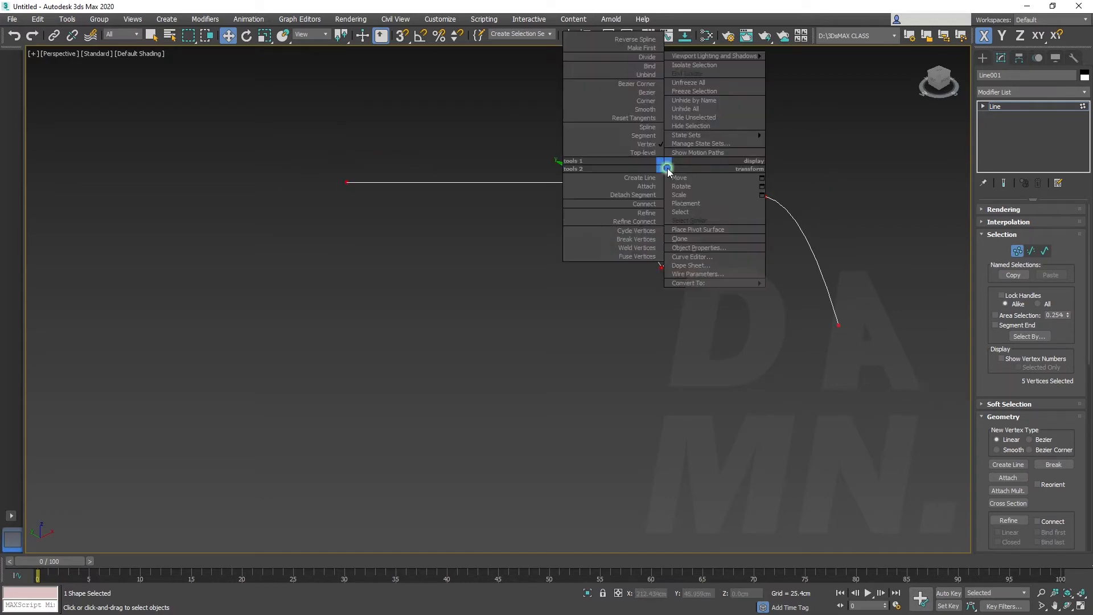
left_click(649, 109)
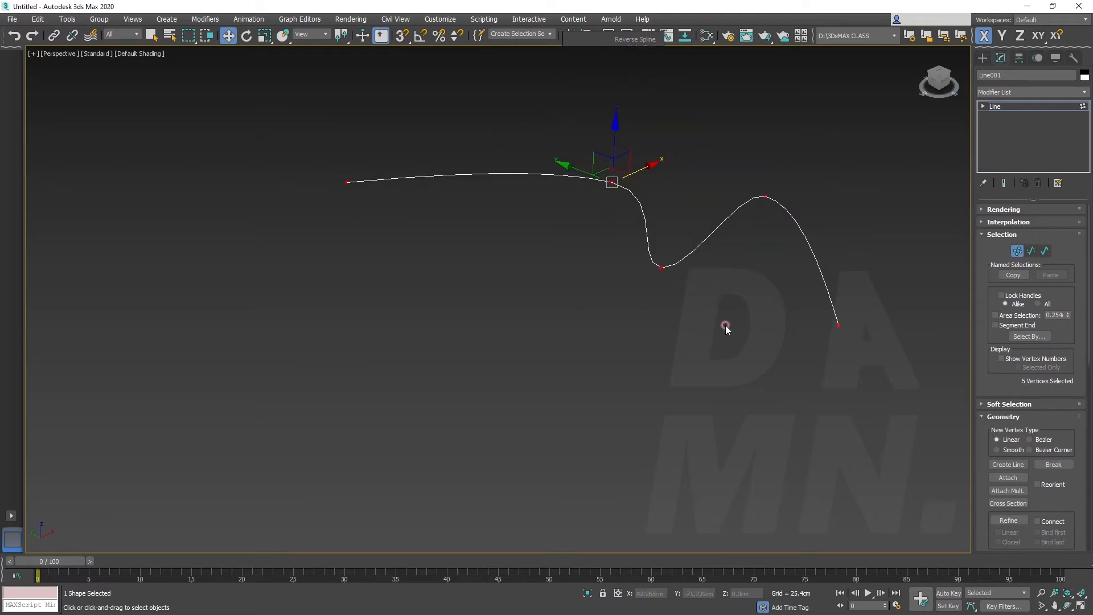
left_click(333, 276)
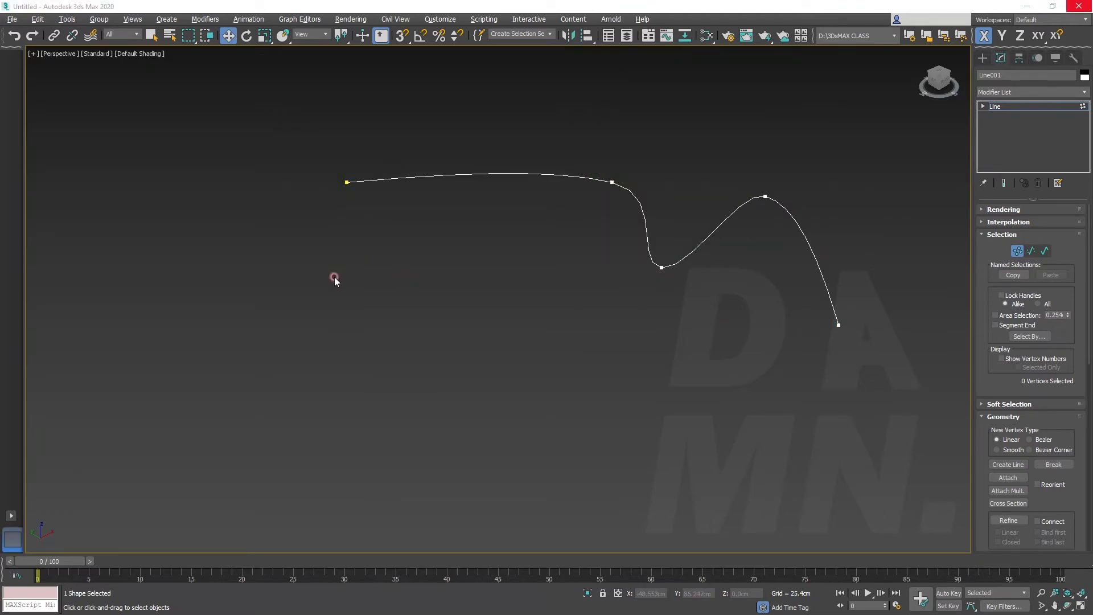
Switch to a maximized Top view and hide its grid
key("alt+w")
left_click(415, 187)
key("alt+w")
key("g")
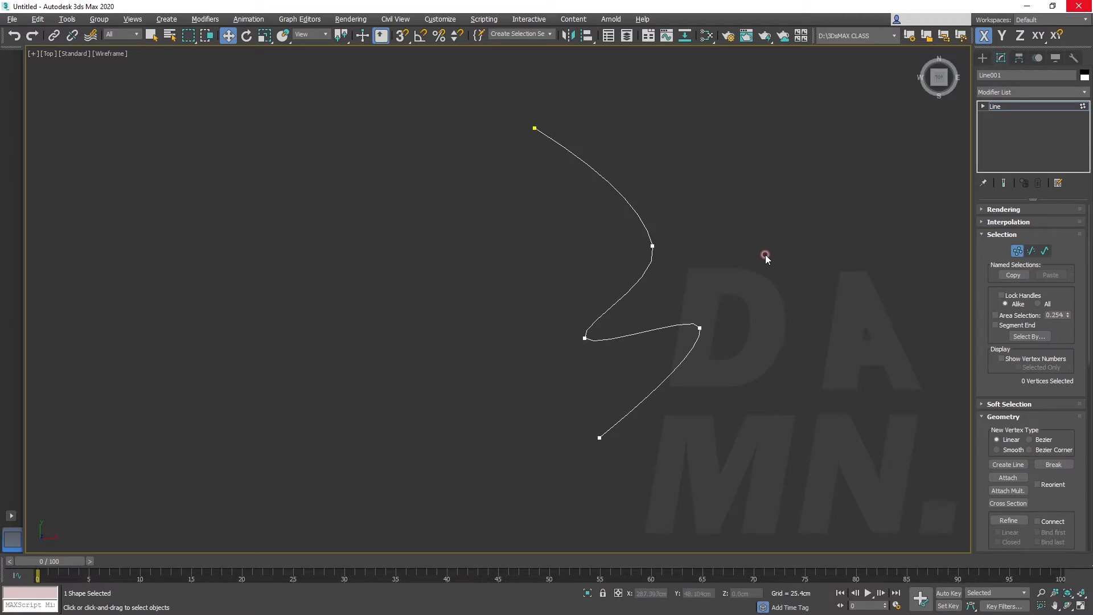
Move the line's fourth vertex in the Top view to about X 226.5 cm, Y -18.4 cm
left_click(697, 324)
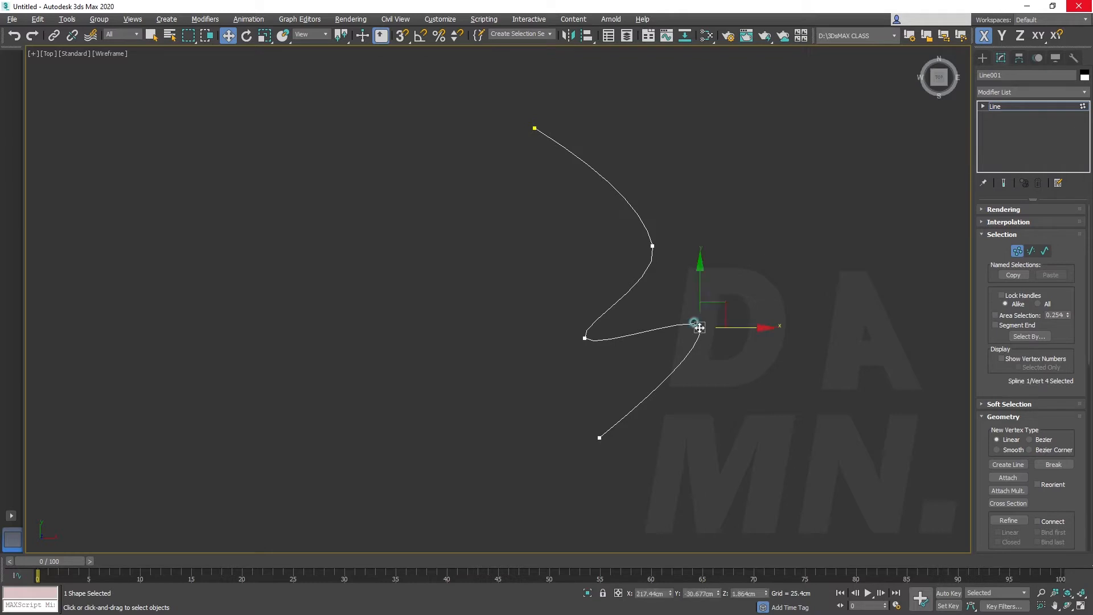
right_click(703, 327)
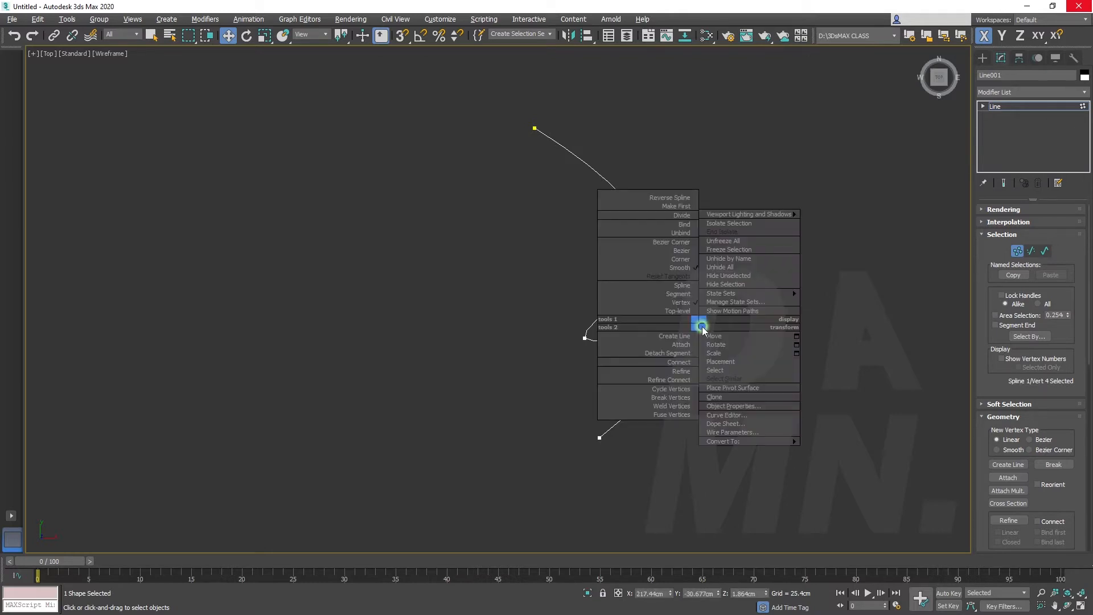
left_click(683, 252)
left_click_drag(803, 327, 776, 330)
left_click_drag(710, 264, 710, 252)
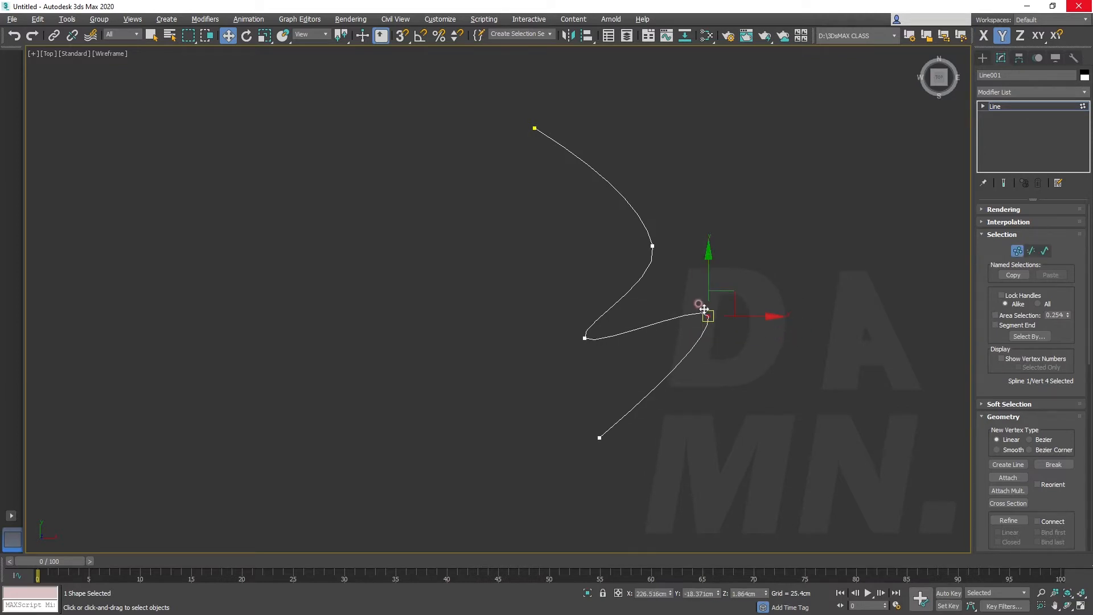
Convert the fourth vertex to Bezier and move it to about X 236.2 cm, Y -22.0 cm
right_click(704, 309)
left_click(700, 257)
left_click_drag(710, 332, 733, 349)
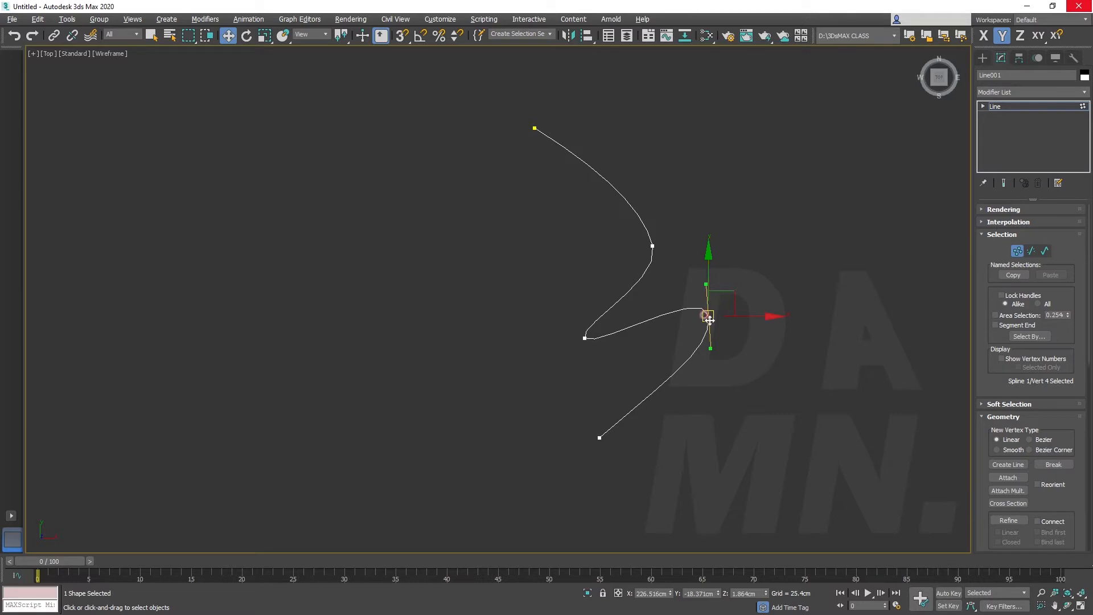
mouse_move(731, 297)
left_mouse_down()
mouse_move(752, 277)
mouse_move(771, 286)
mouse_move(740, 301)
left_mouse_up()
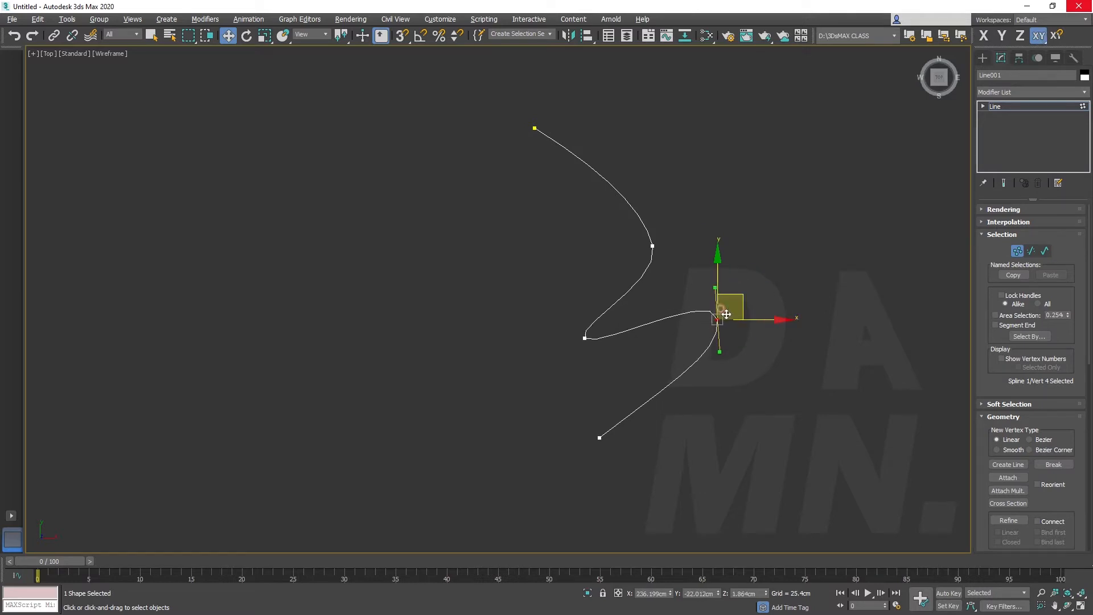
Convert the fourth vertex to Bezier Corner, reshape both its handles independently, and move it to about X 238.7 cm, Y -34.3 cm
right_click(714, 317)
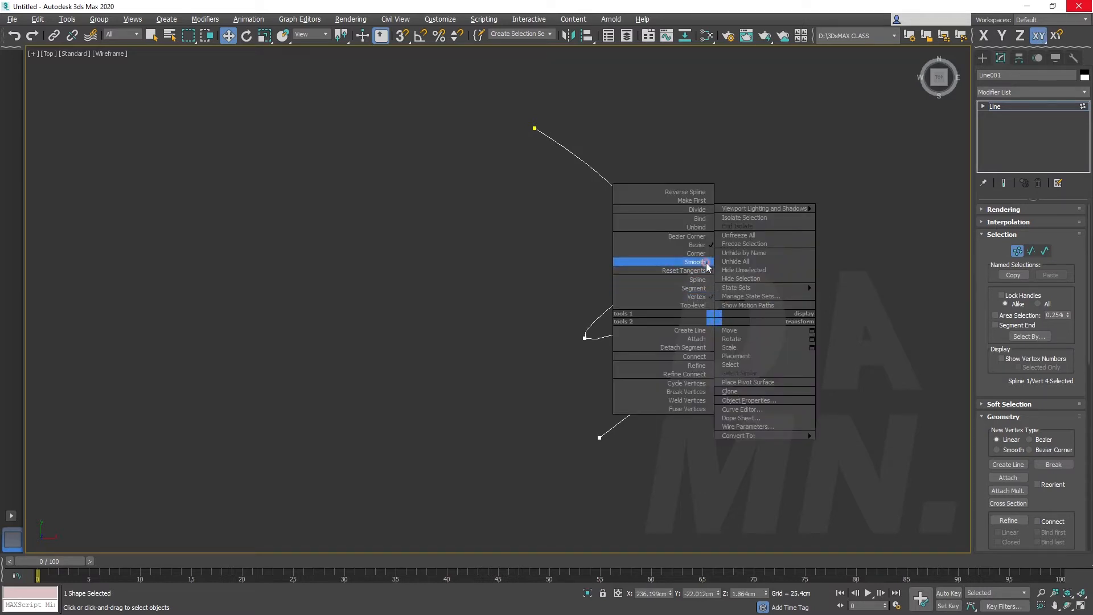
left_click(701, 236)
left_click_drag(719, 346, 728, 416)
mouse_move(717, 254)
left_mouse_down()
mouse_move(707, 285)
mouse_move(688, 173)
mouse_move(702, 252)
left_mouse_up()
mouse_move(710, 325)
left_mouse_down()
mouse_move(725, 349)
mouse_move(711, 339)
left_mouse_up()
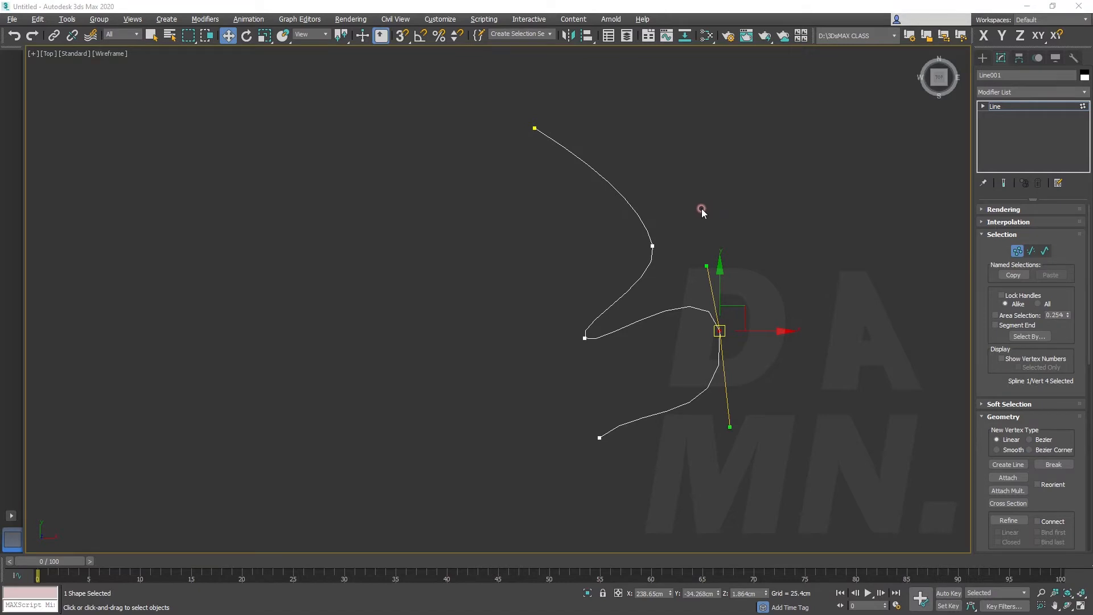
Delete the existing line and draw a new smooth, wavy open line through six points across the Top view
left_click(983, 58)
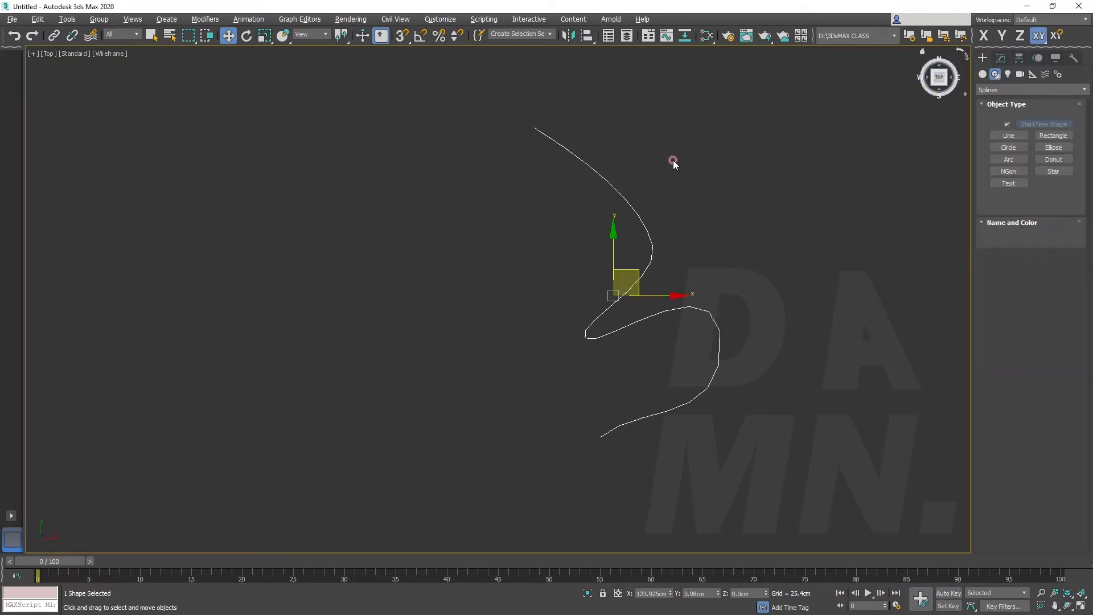
key("Delete")
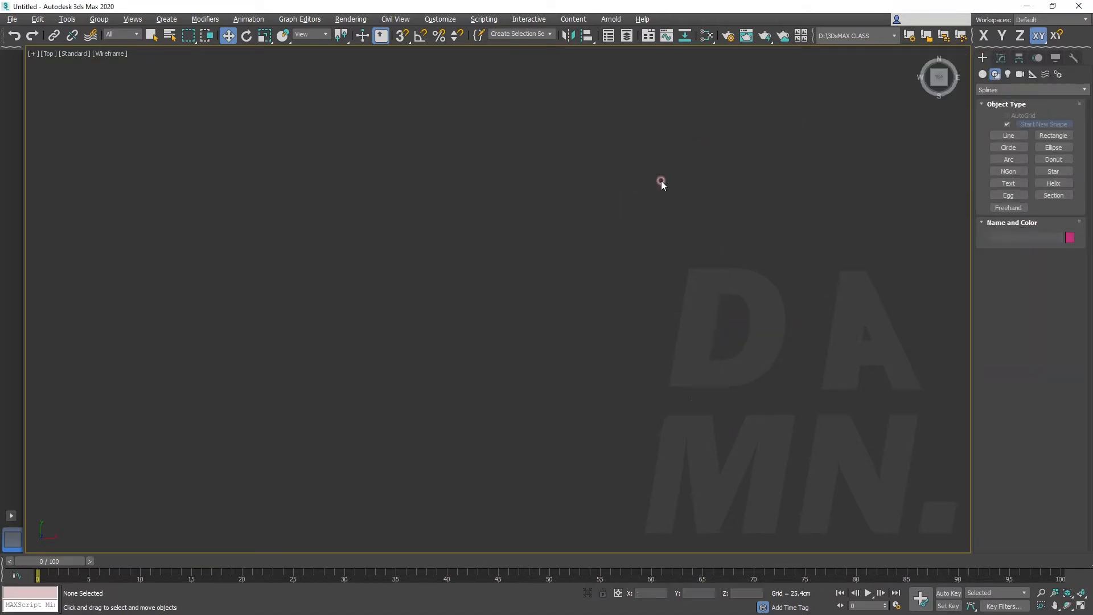
left_click(1008, 135)
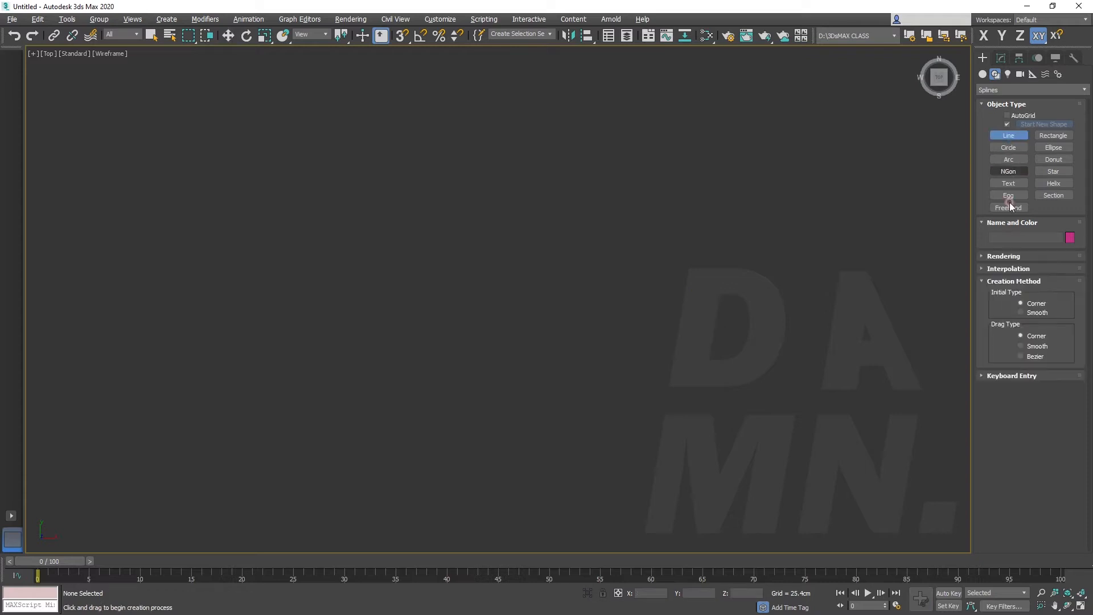
left_click(214, 293)
left_click(318, 217)
left_click(449, 317)
left_click(581, 318)
left_click(642, 204)
left_click(768, 282)
right_click(779, 253)
right_click(840, 251)
Step through the vertex, segment and spline sub-object levels of the new wavy line
left_click(1004, 58)
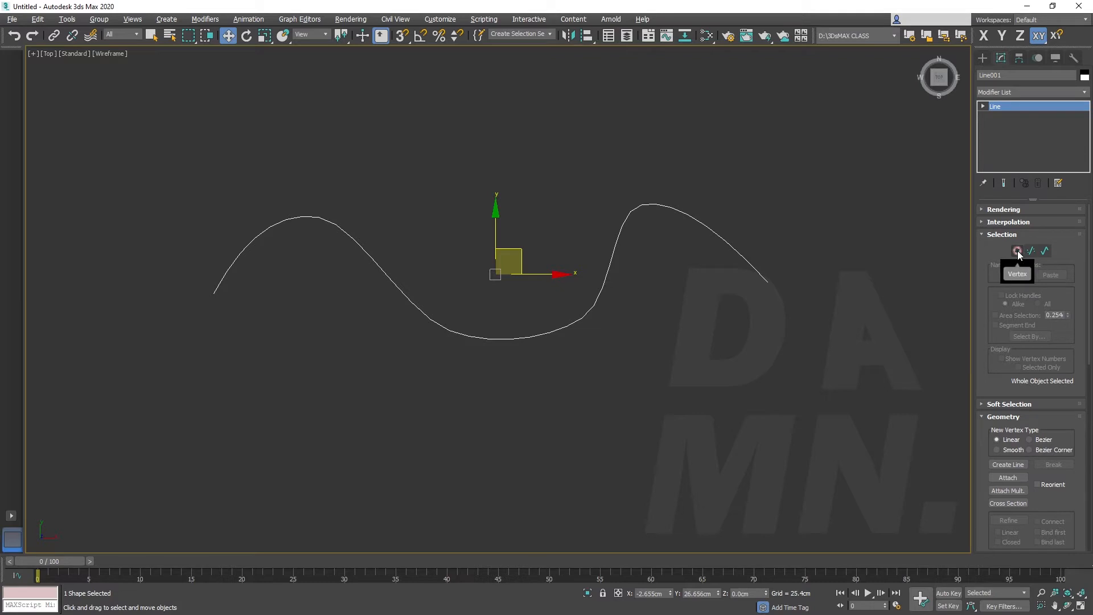
left_click(1017, 250)
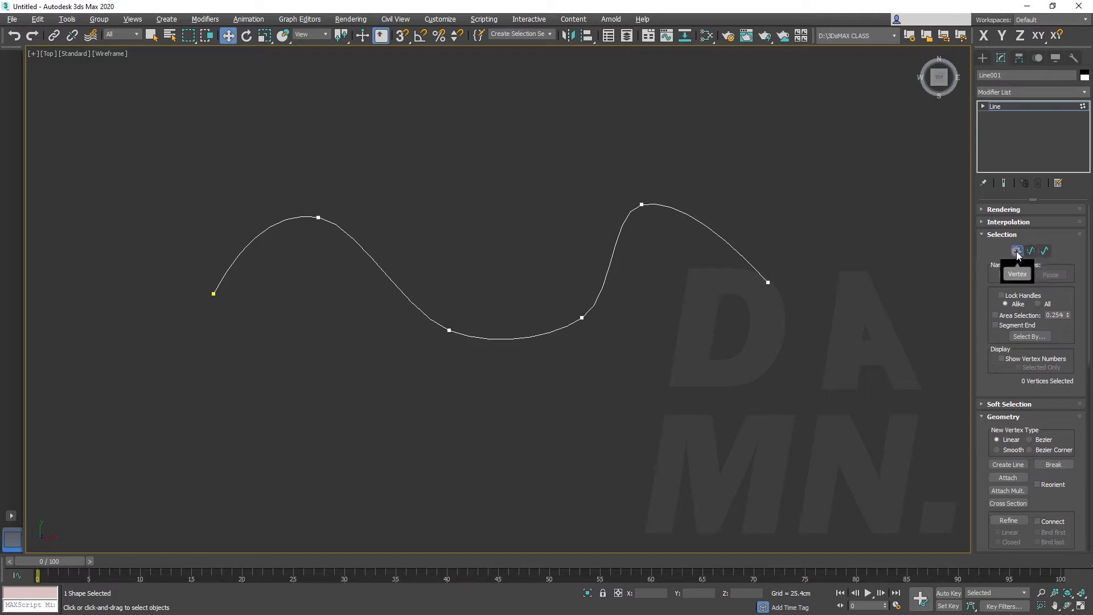
left_click(1031, 251)
left_click(1044, 249)
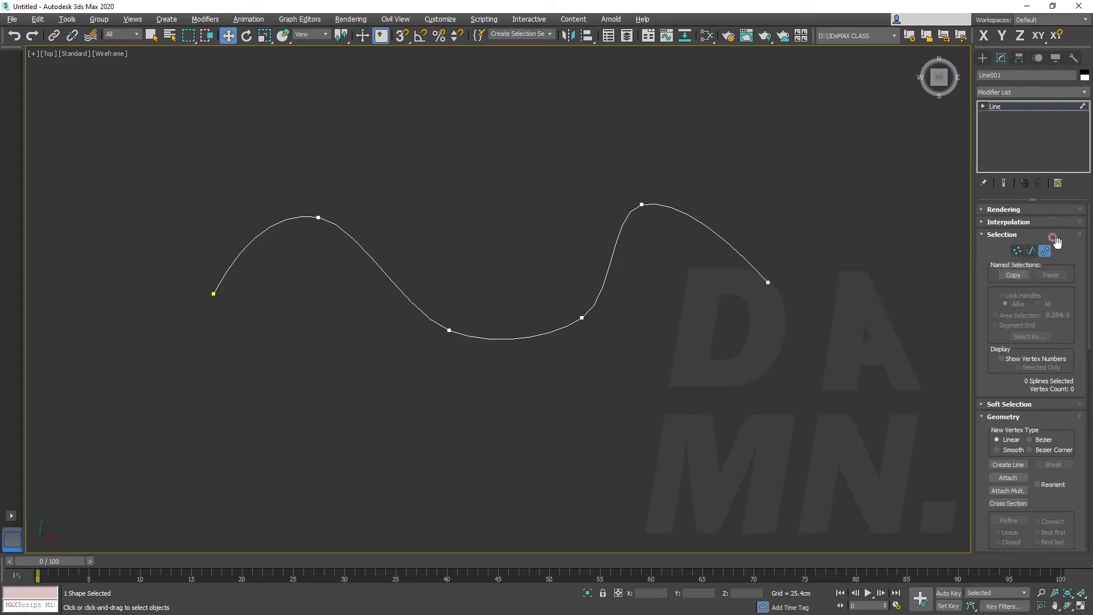
Break the wavy line at its fifth vertex, the crest before the end point
left_click(1016, 250)
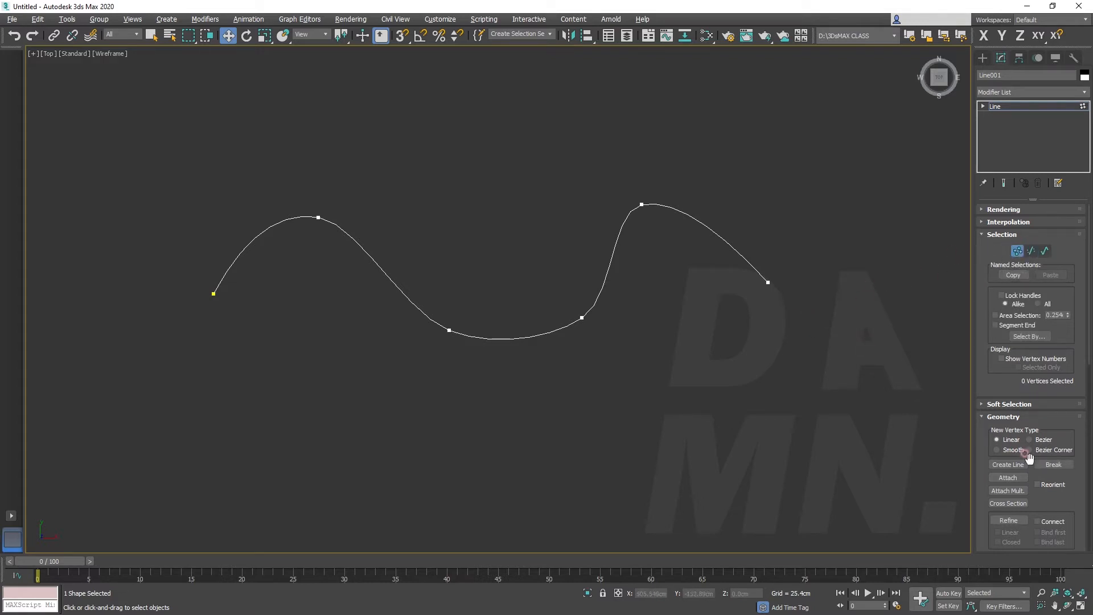
left_click(641, 204)
left_click(1053, 464)
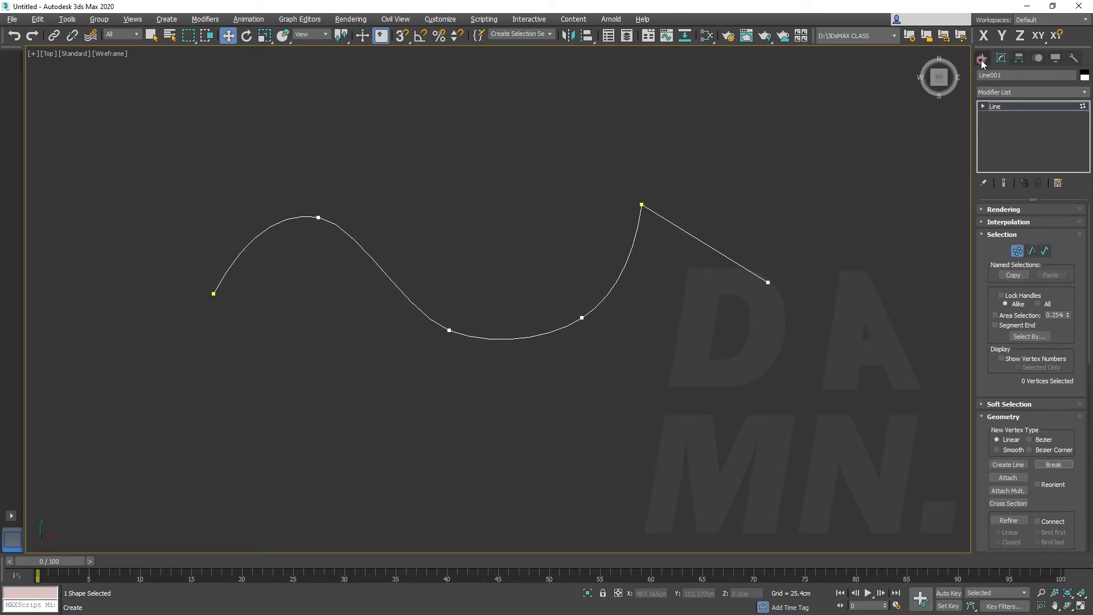
At segment level, move the separated end segment away from the wavy line and back to about X 222.5 cm, Y 60.2 cm
left_click(1032, 252)
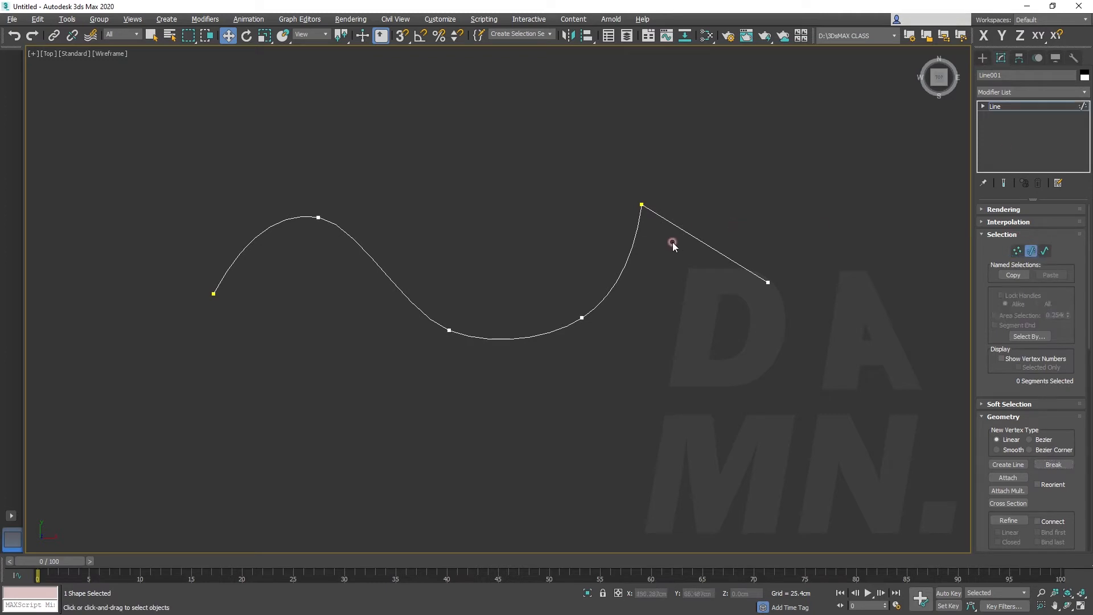
left_click(693, 235)
left_click_drag(710, 227, 778, 208)
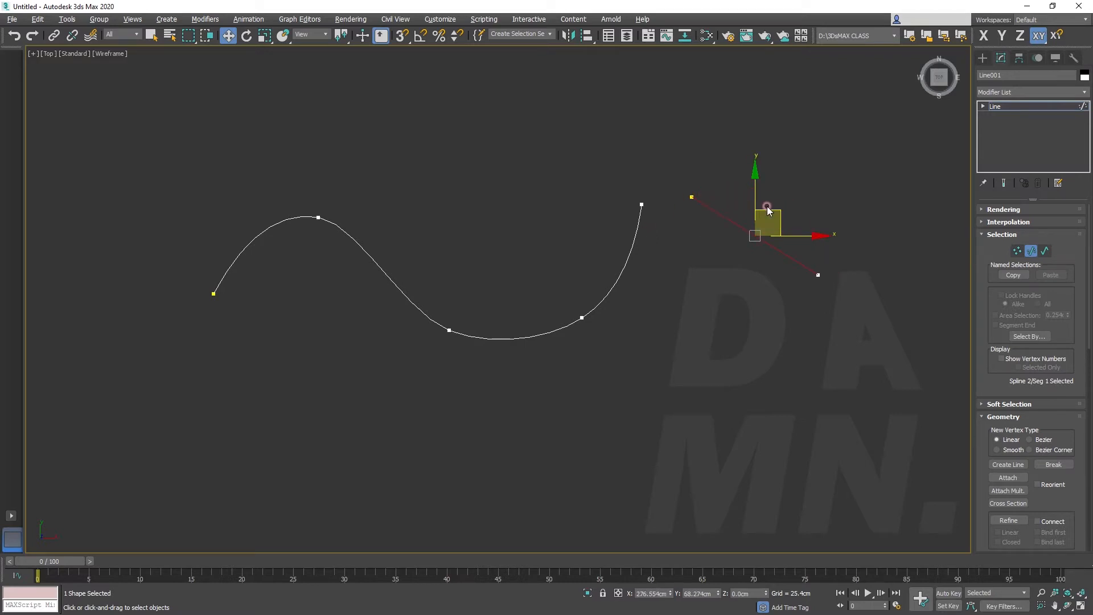
left_click_drag(775, 214, 729, 218)
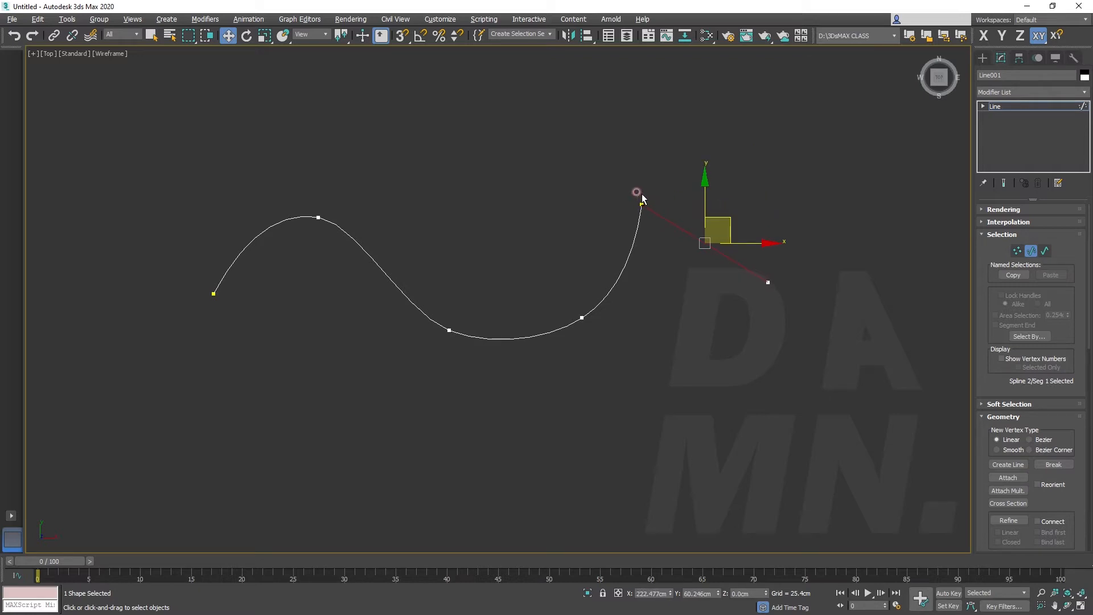
Select the two segments that meet at the broken crest of the wavy line
scroll(646, 202, "up", 5)
scroll(644, 232, "up", 5)
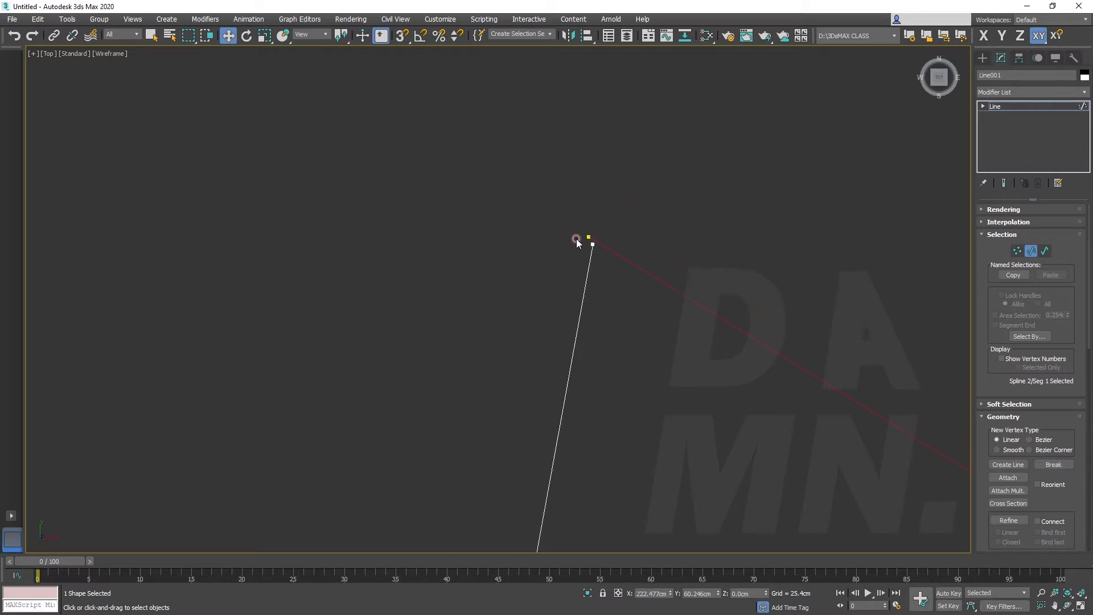
left_click(592, 349, "ctrl")
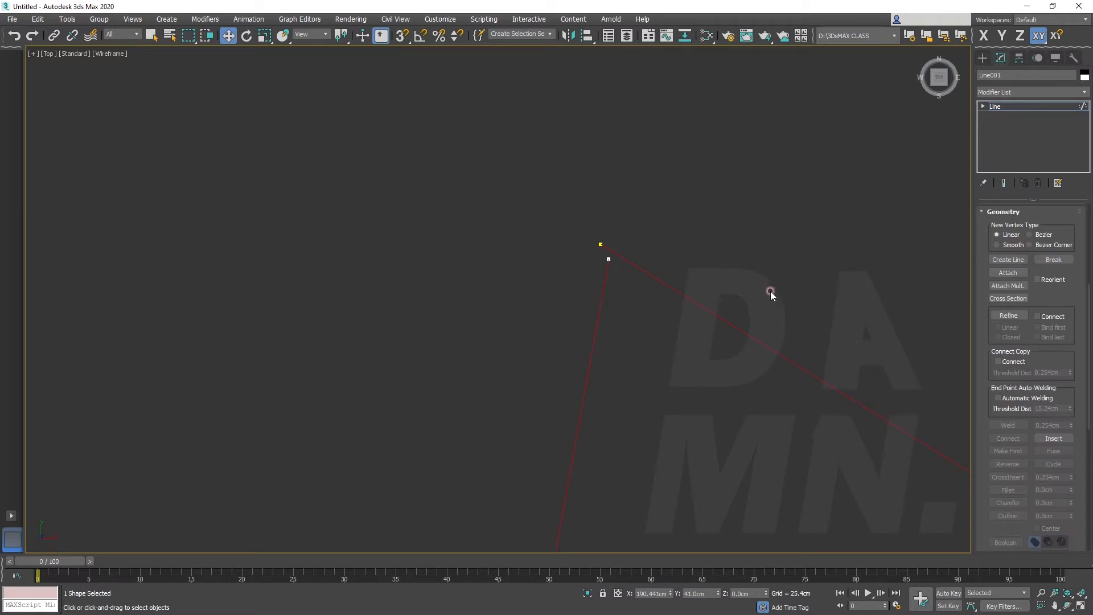
left_click(597, 241)
scroll(1033, 293, "up", 6)
At vertex level, weld the two end points at the break into one vertex with a 10 cm weld threshold
left_click(1017, 251)
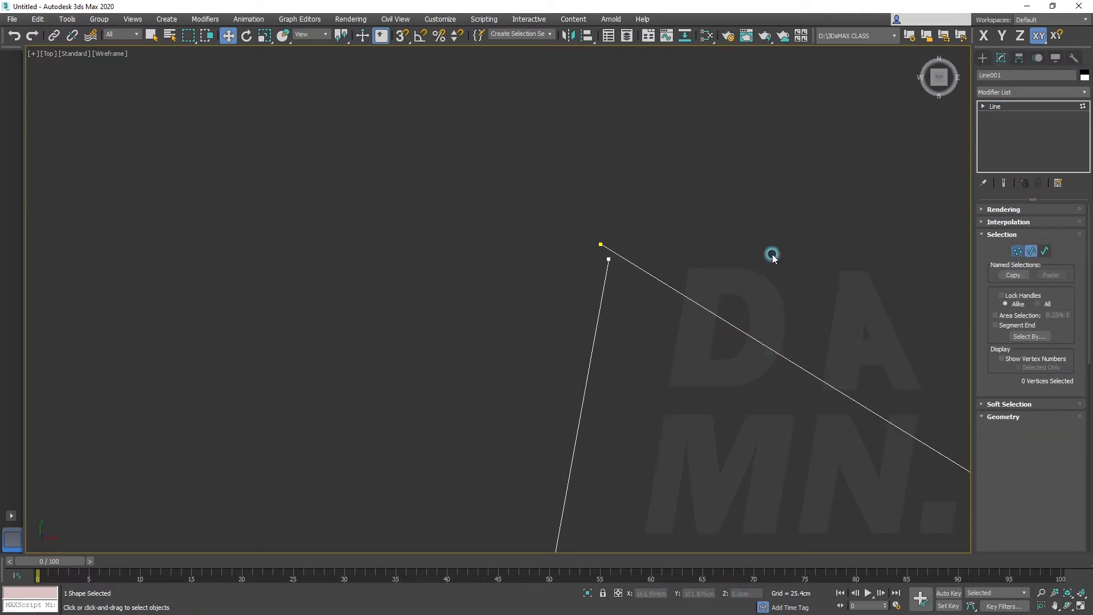
left_click(600, 243)
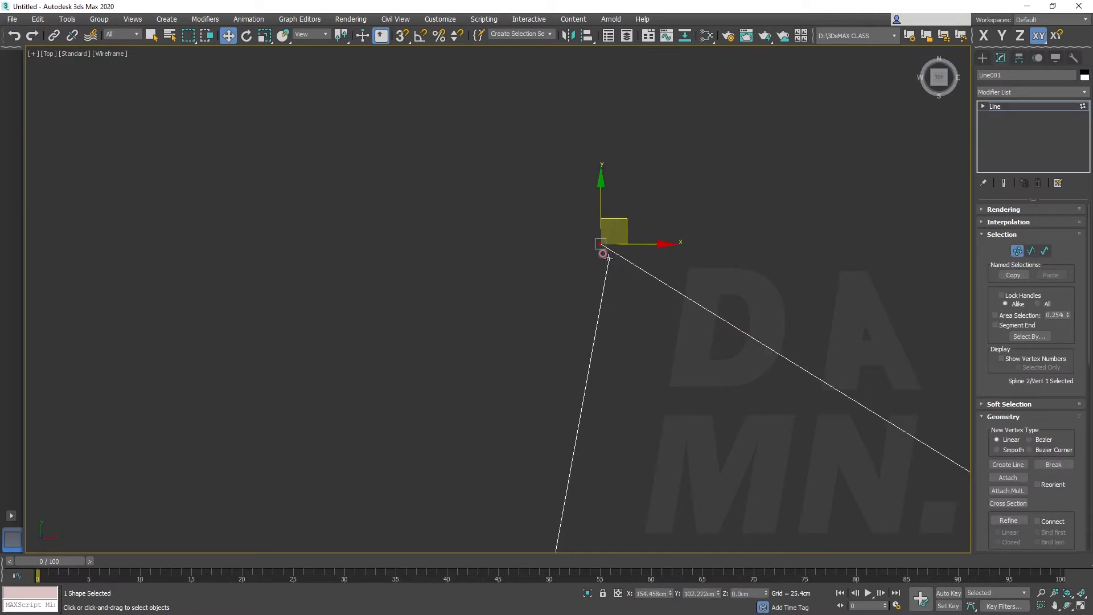
left_click(608, 258, "ctrl")
left_click_drag(1053, 493, 1062, 392)
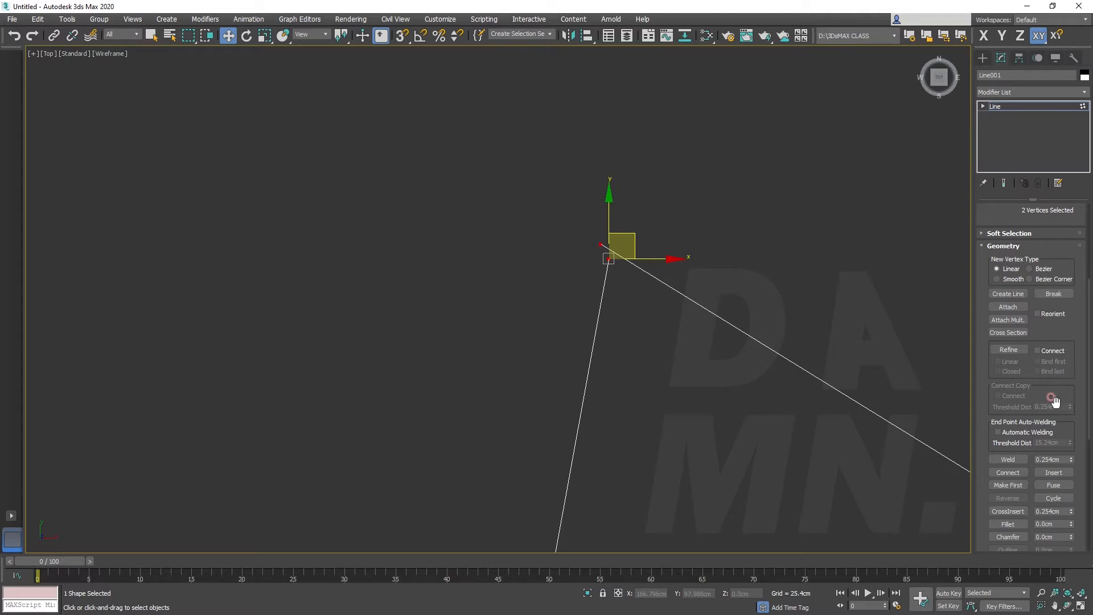
left_click(1008, 460)
left_click(1008, 458)
double_click(1053, 456)
type("1")
left_click(1007, 459)
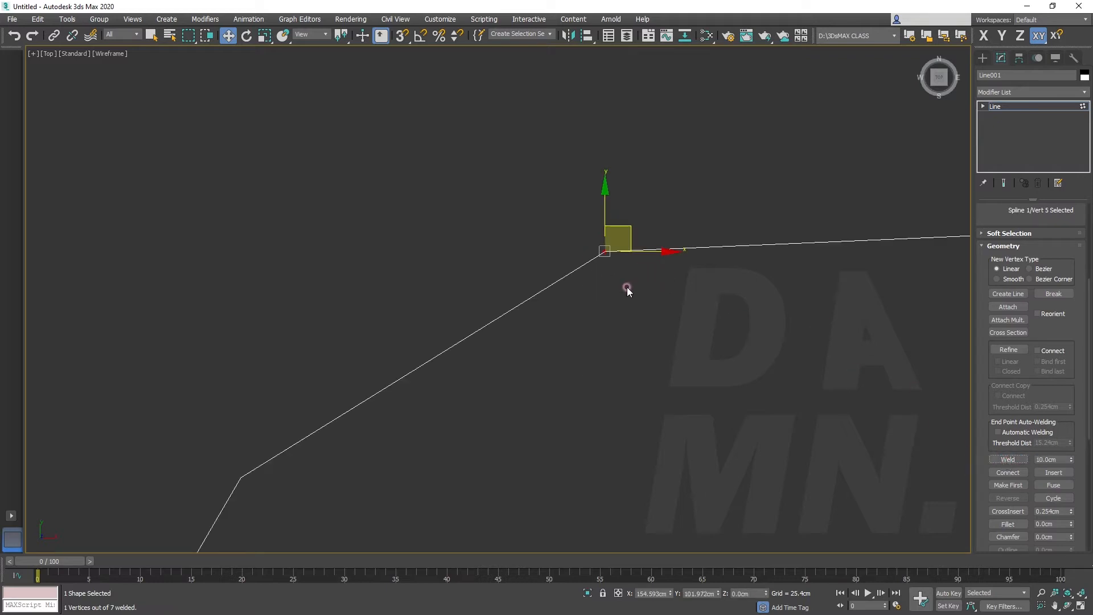
Check the vertex type of the welded crest vertex and look over the rejoined wavy line
right_click(604, 253)
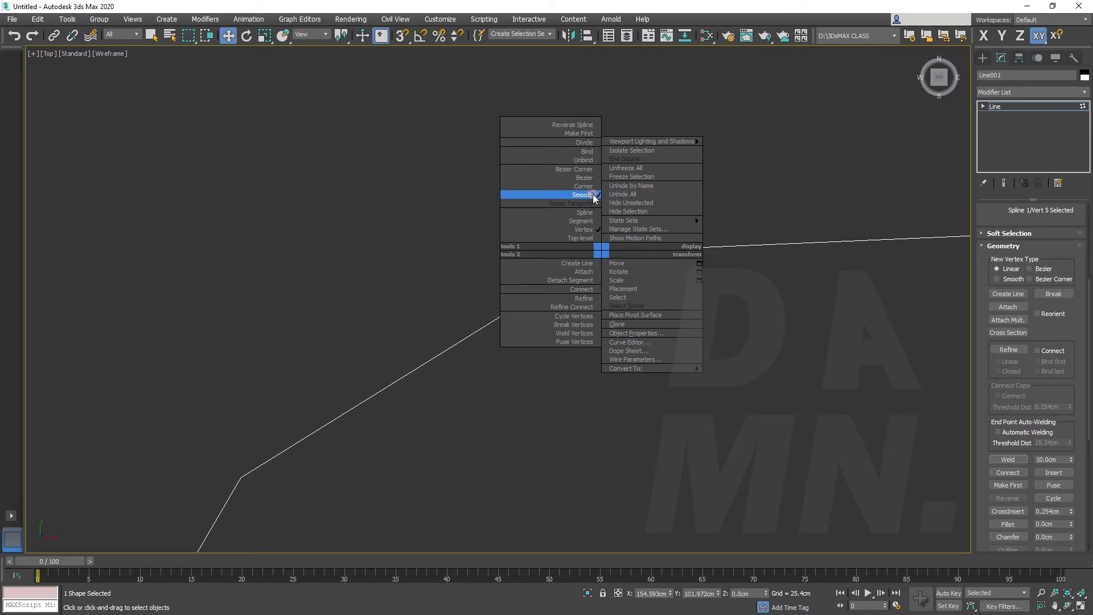
left_click(783, 185)
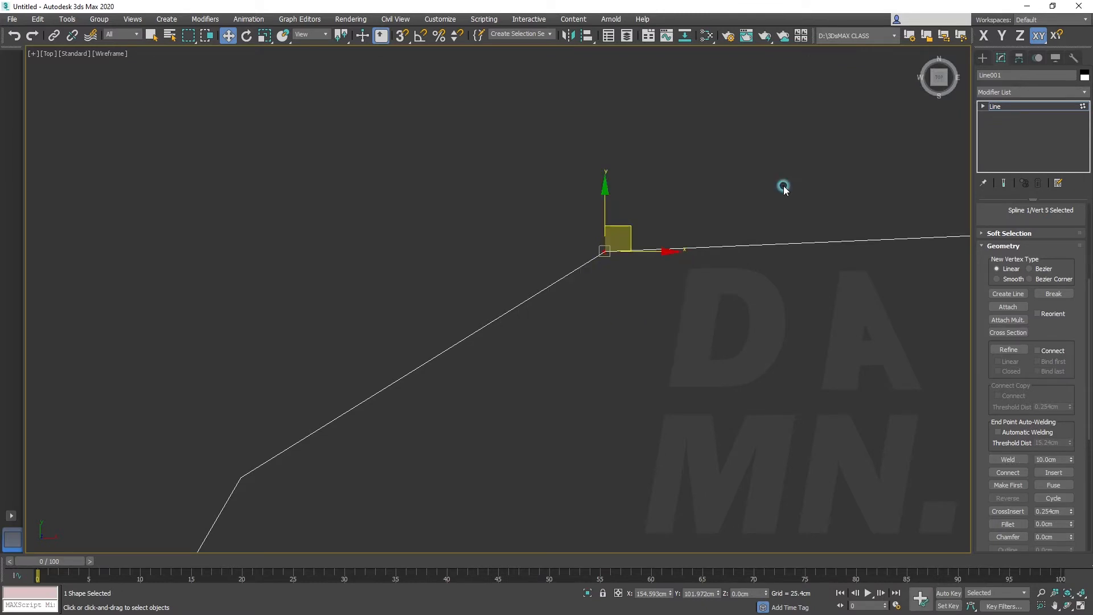
scroll(704, 295, "down", 6)
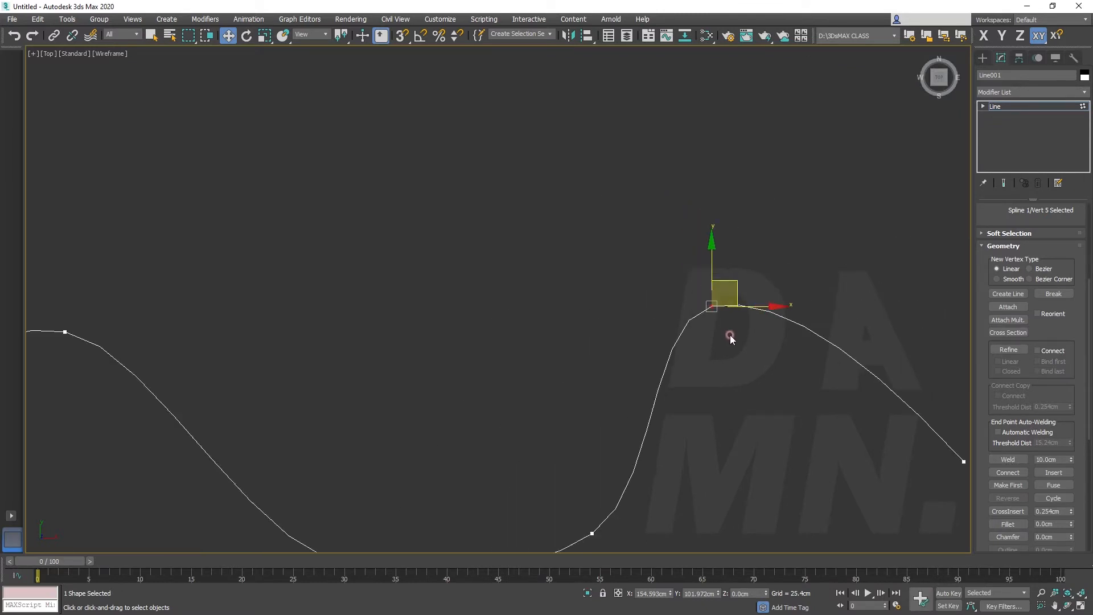
scroll(676, 330, "up", 5)
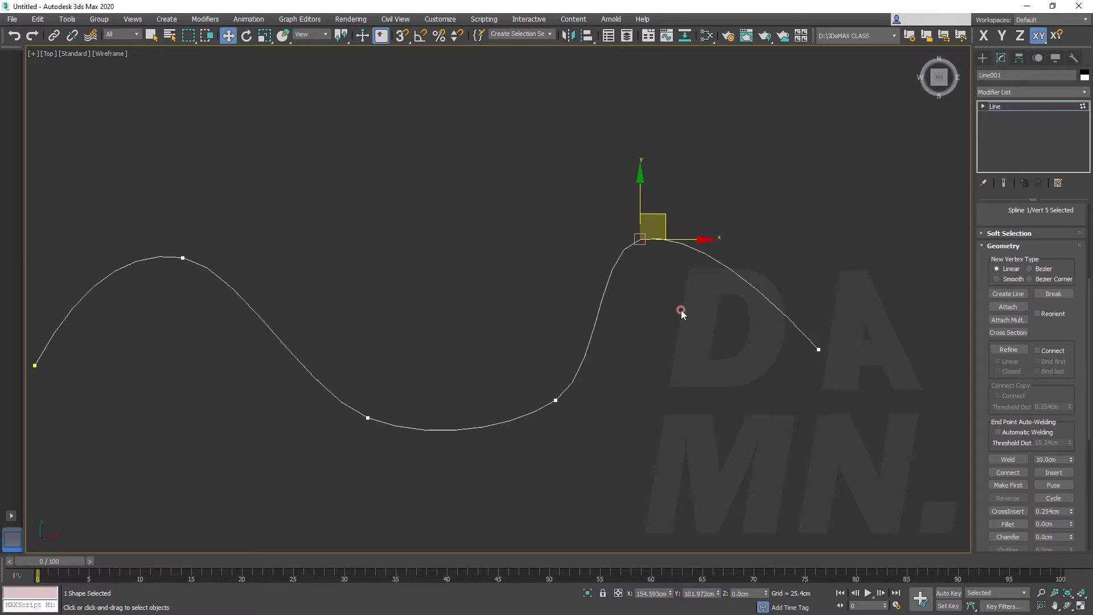
scroll(683, 309, "down", 2)
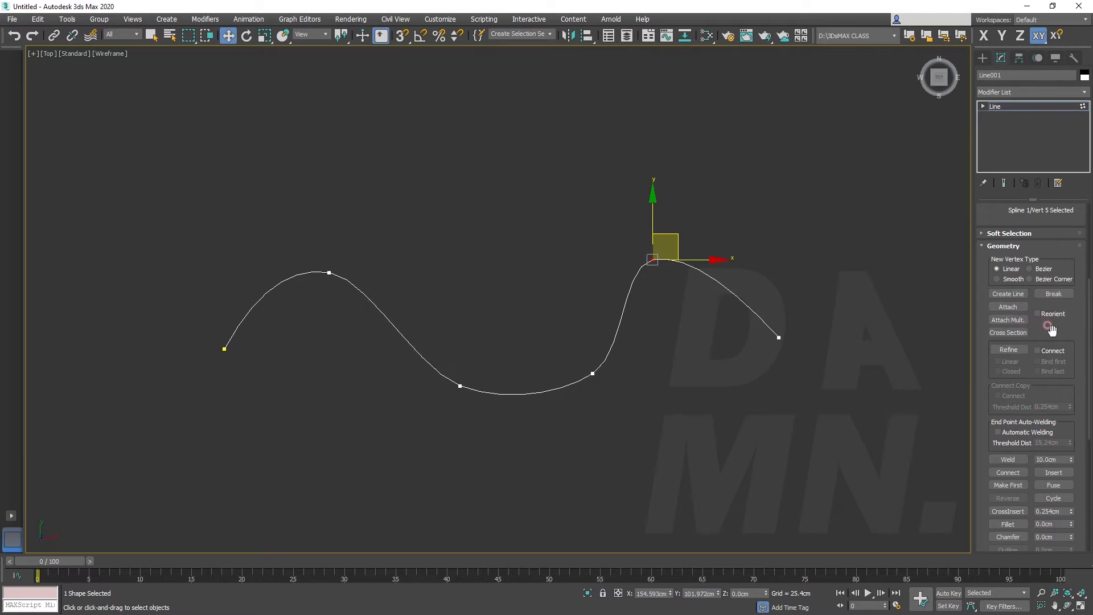
Refine the wavy line with four extra vertices, one in each segment from the second vertex to the end point
left_click(1008, 350)
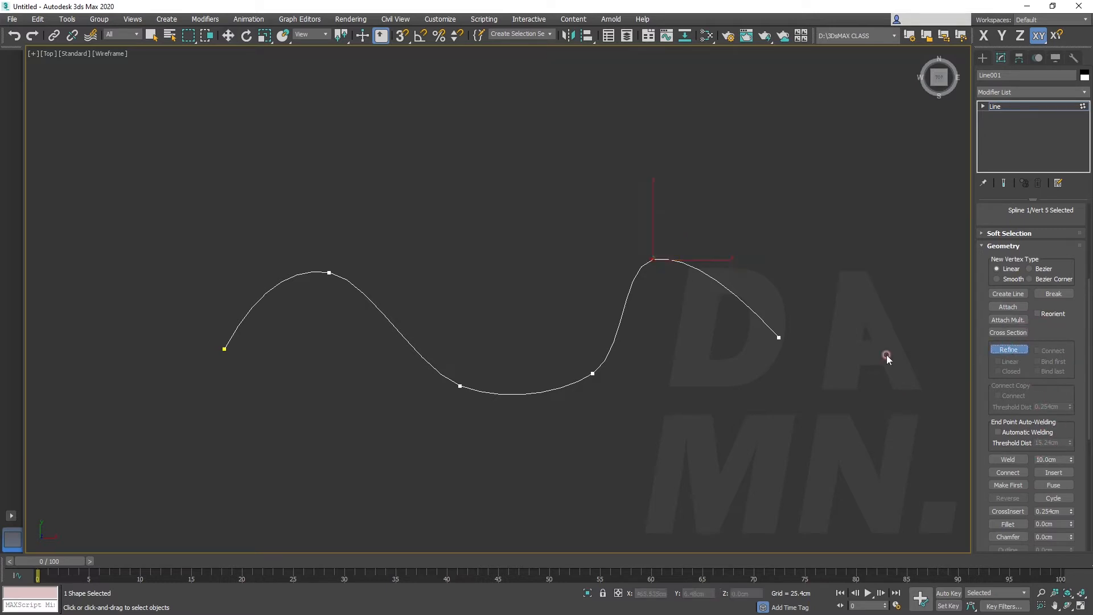
left_click(722, 286)
left_click(633, 295)
left_click(547, 388)
left_click(402, 331)
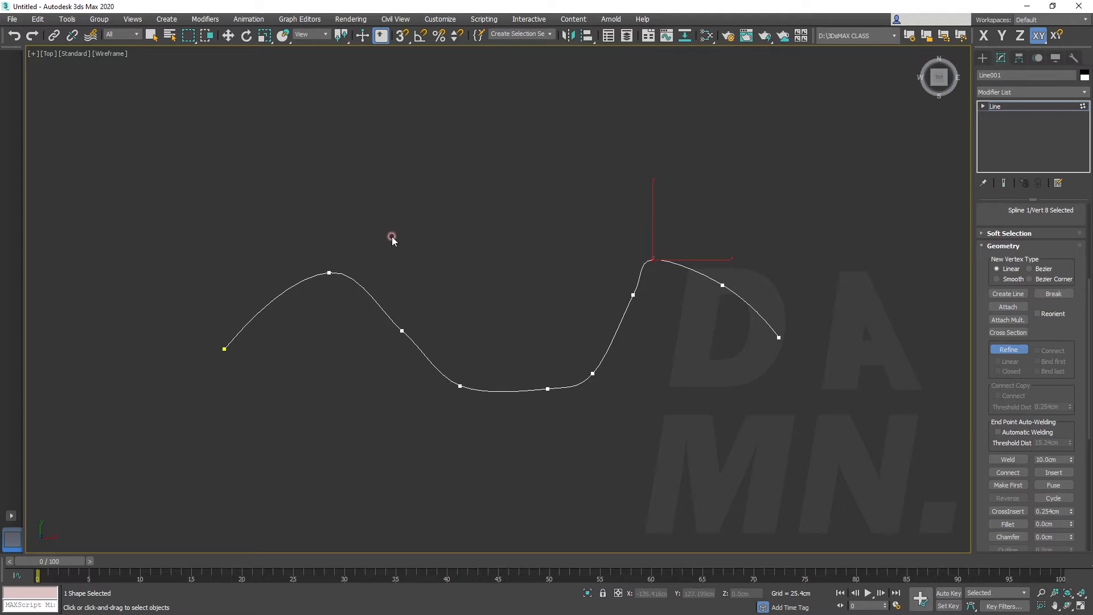
left_click(1008, 349)
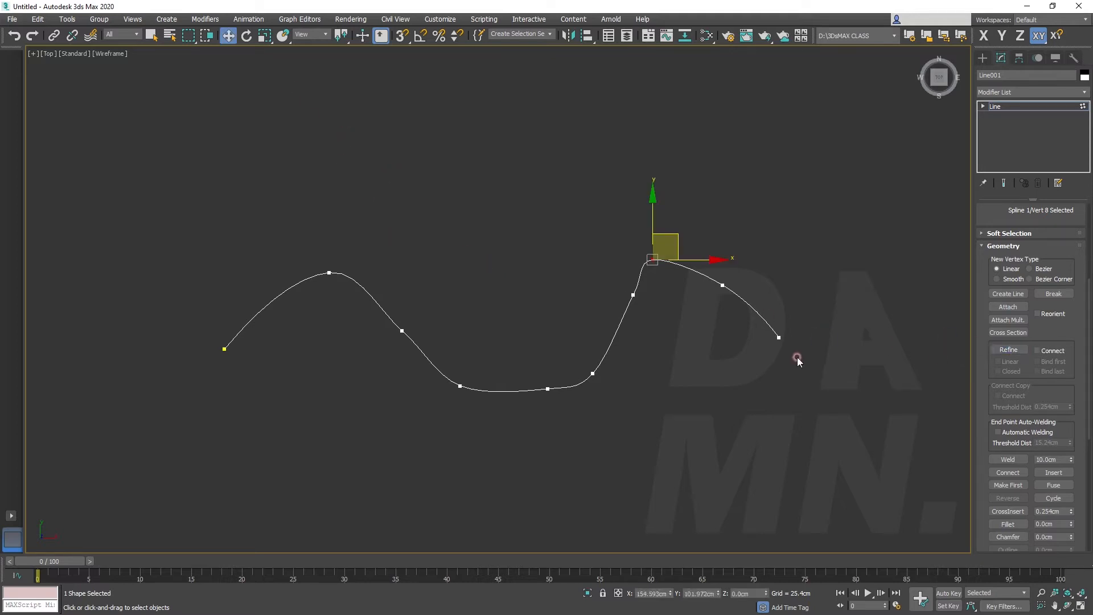
Delete the four vertices that were added with Refine from the wavy line
left_click(633, 295)
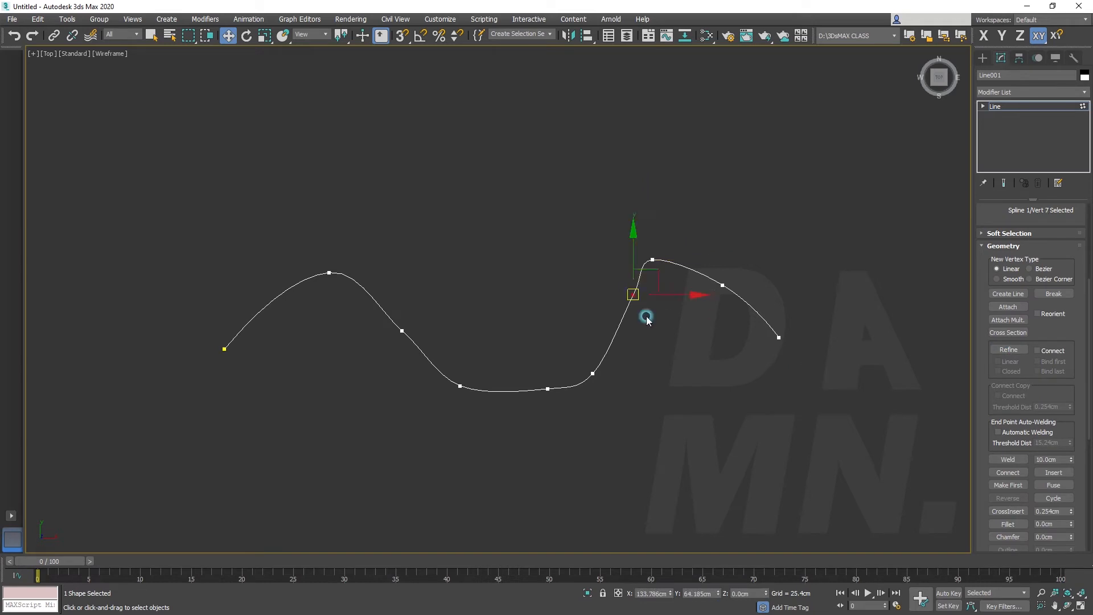
key("Delete")
left_click(548, 389)
key("Delete")
left_click(401, 329)
key("Delete")
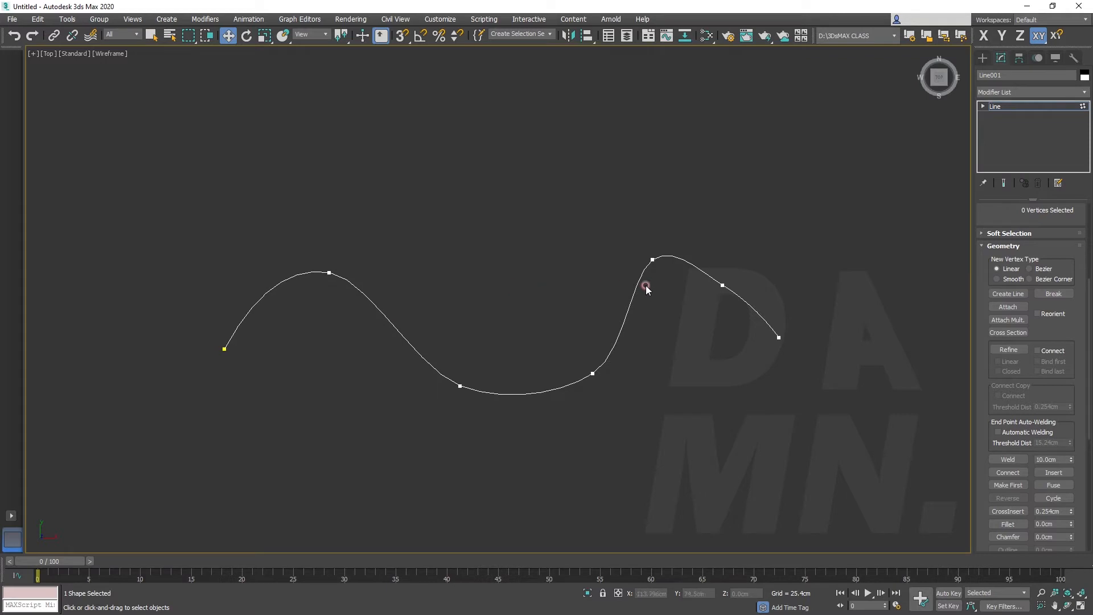
left_click(721, 283)
key("Delete")
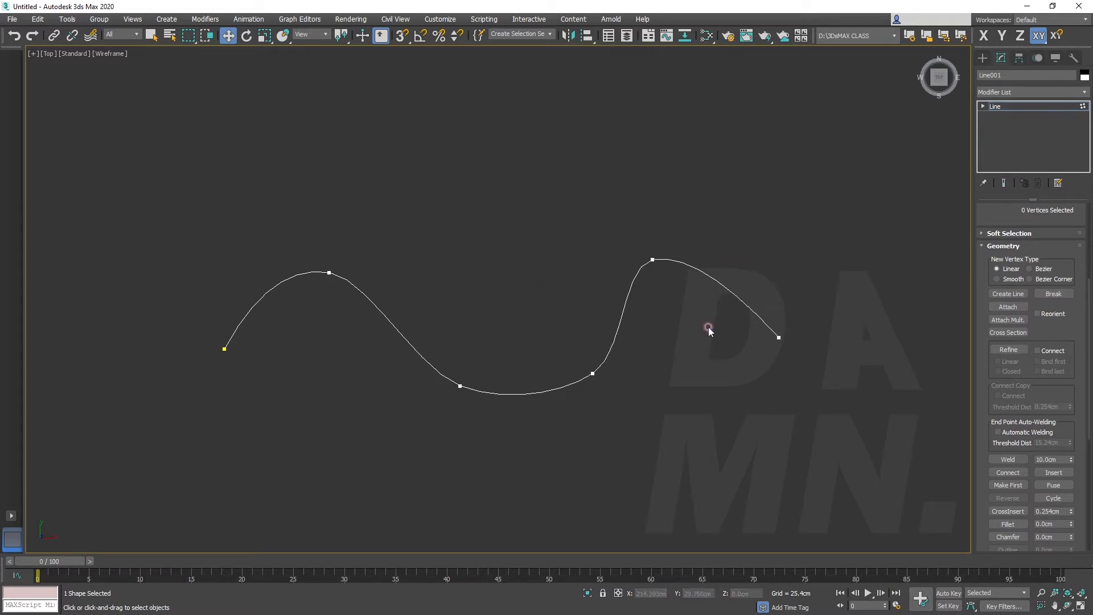
Move the start vertex of the wavy line down to about X -274.2 cm, Y -139.1 cm
left_click(778, 338)
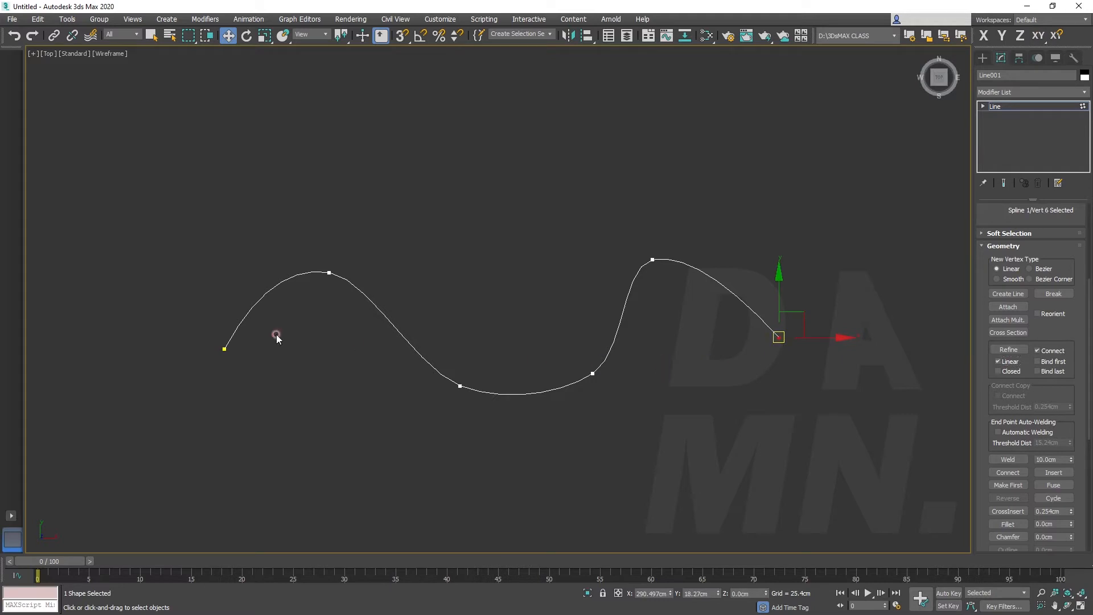
left_click(223, 347)
left_click_drag(236, 366, 256, 486)
Connect the start vertex to the end vertex of the wavy line, closing it with a straight segment
left_click(1038, 351)
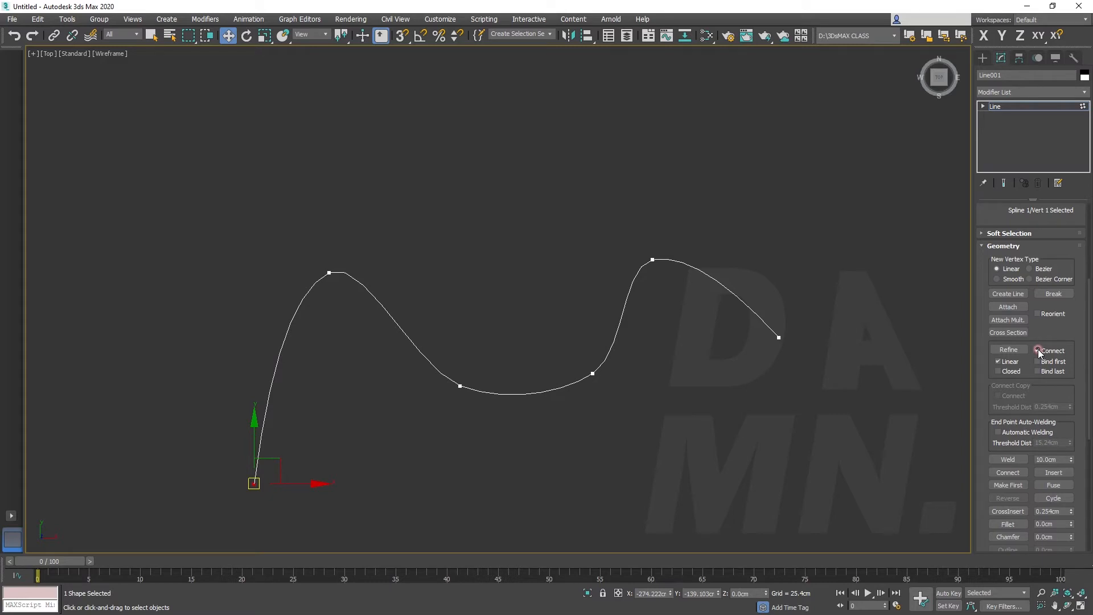
left_click(1008, 472)
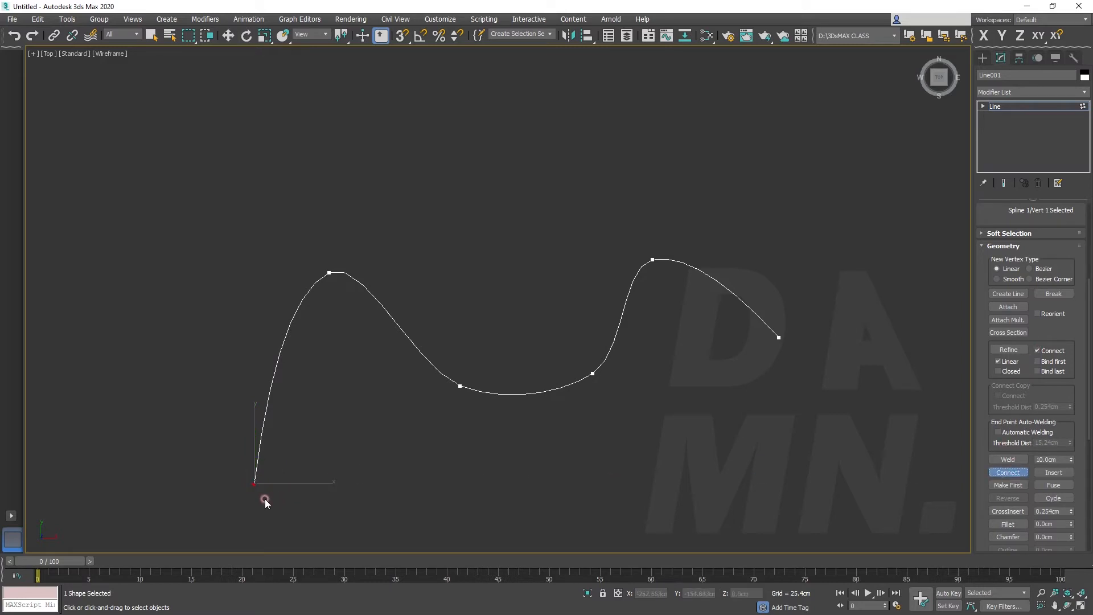
left_click_drag(252, 482, 487, 488)
left_click_drag(780, 339, 779, 338)
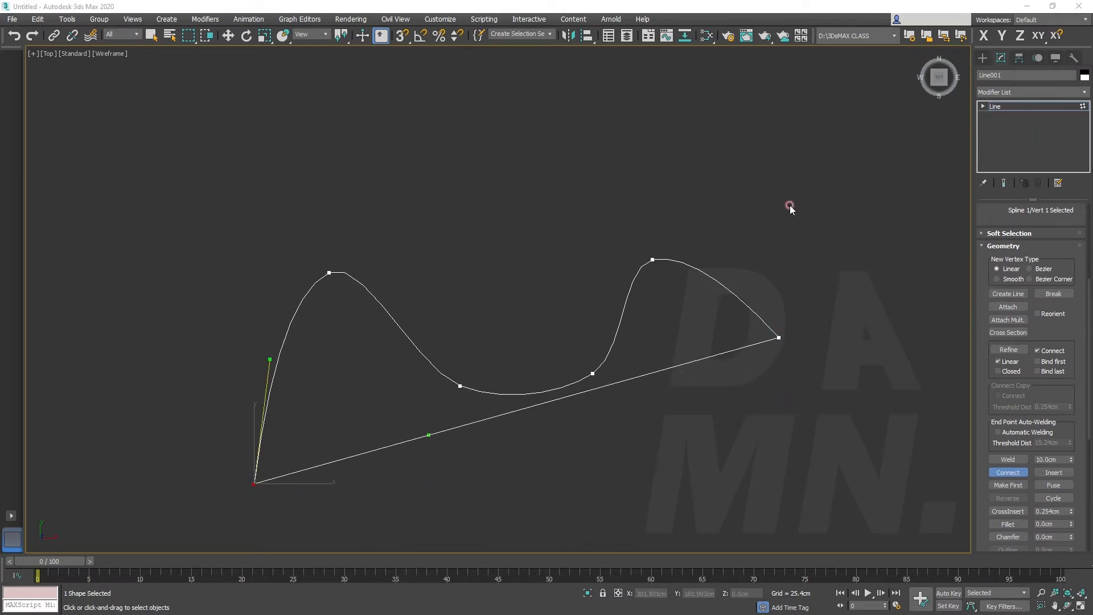
key("w")
Delete the closed line and draw a rectangle about 176.5 cm long and 349.9 cm wide in the Top view
left_click(983, 57)
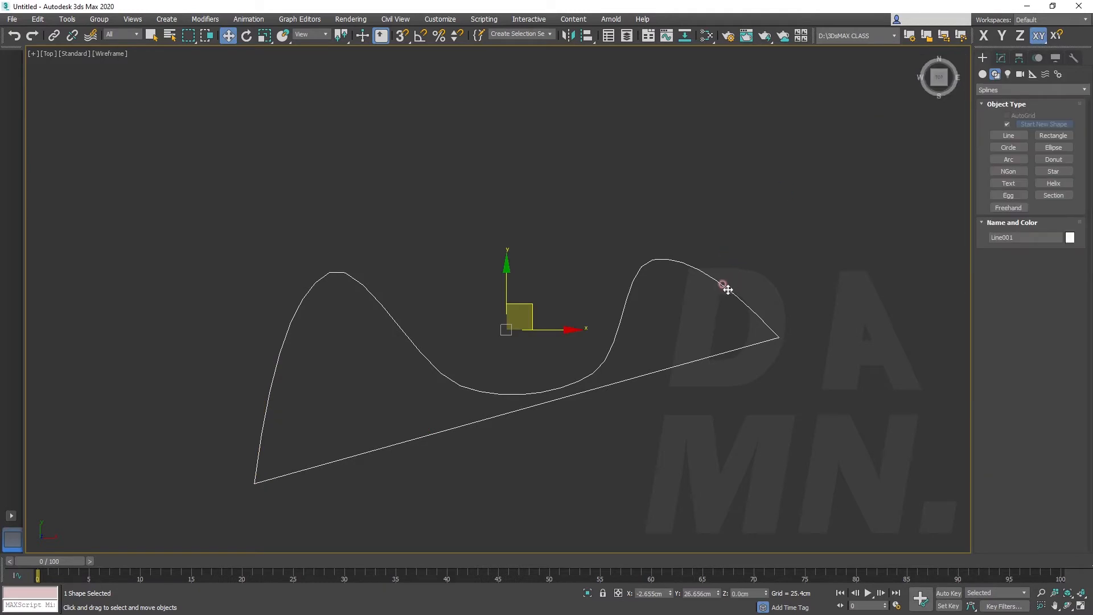
key("Delete")
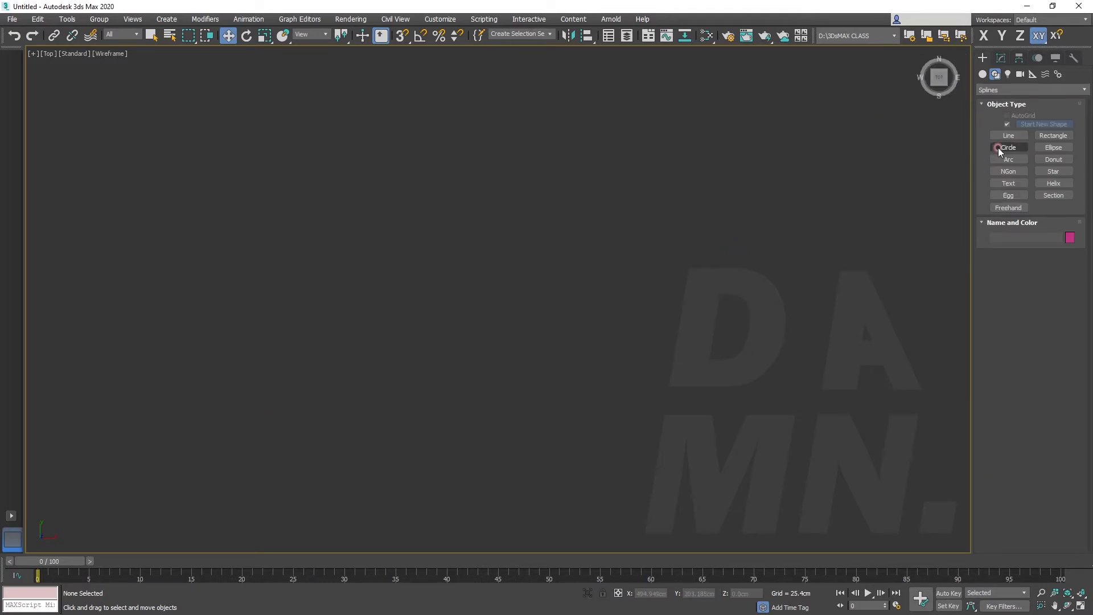
left_click(1053, 135)
left_click_drag(352, 152, 677, 316)
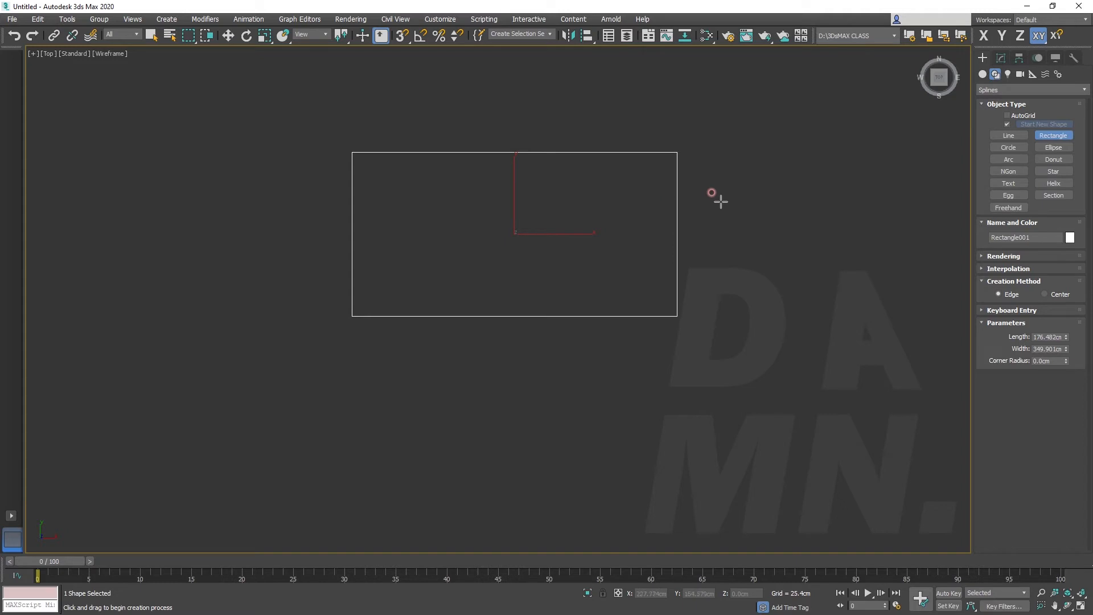
key("w")
Convert the rectangle to an Editable Spline
right_click(679, 230)
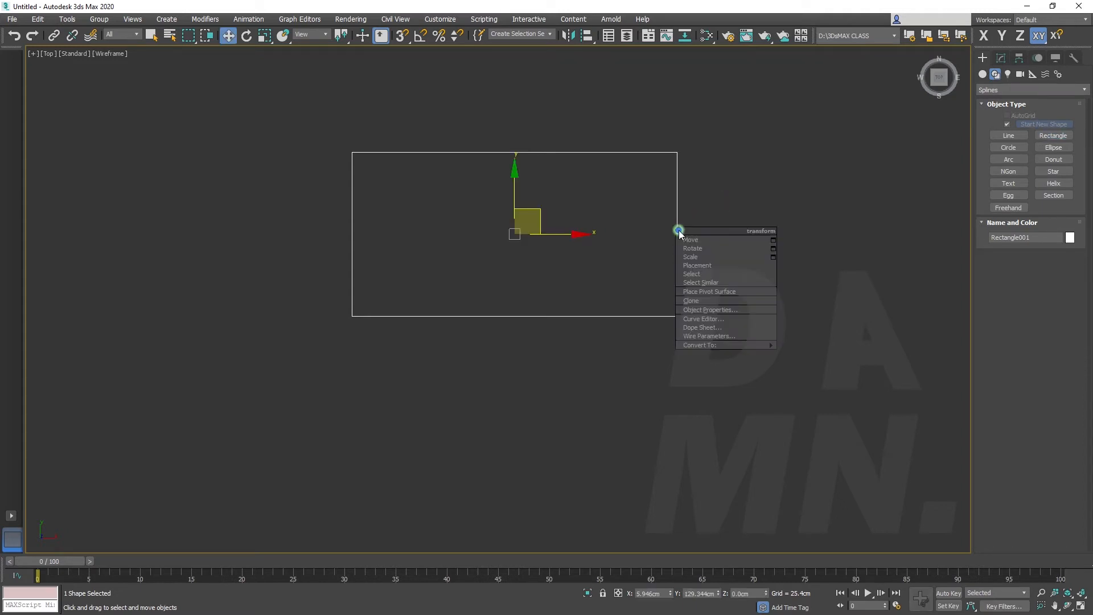
mouse_move(732, 346)
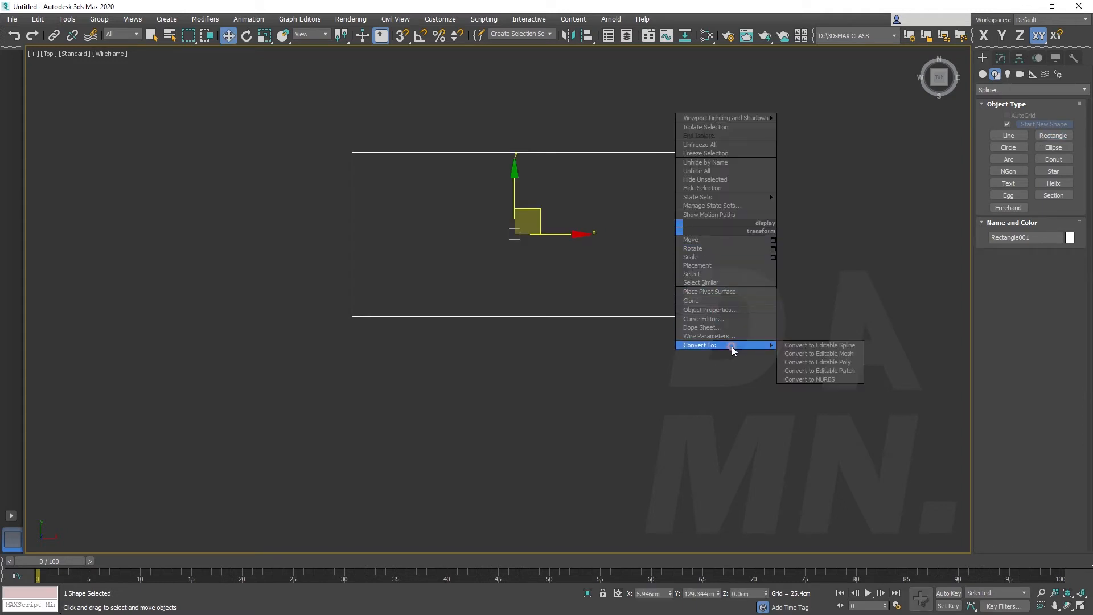
left_click(807, 343)
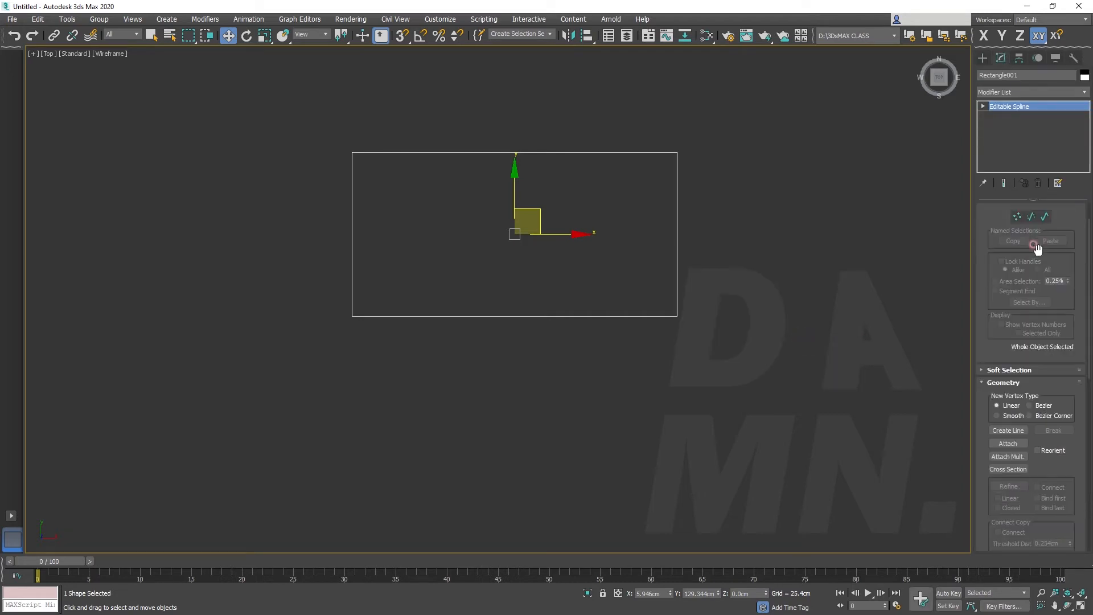
At vertex level, round the rectangle's lower-right corner with a freehand Fillet
left_click(1017, 250)
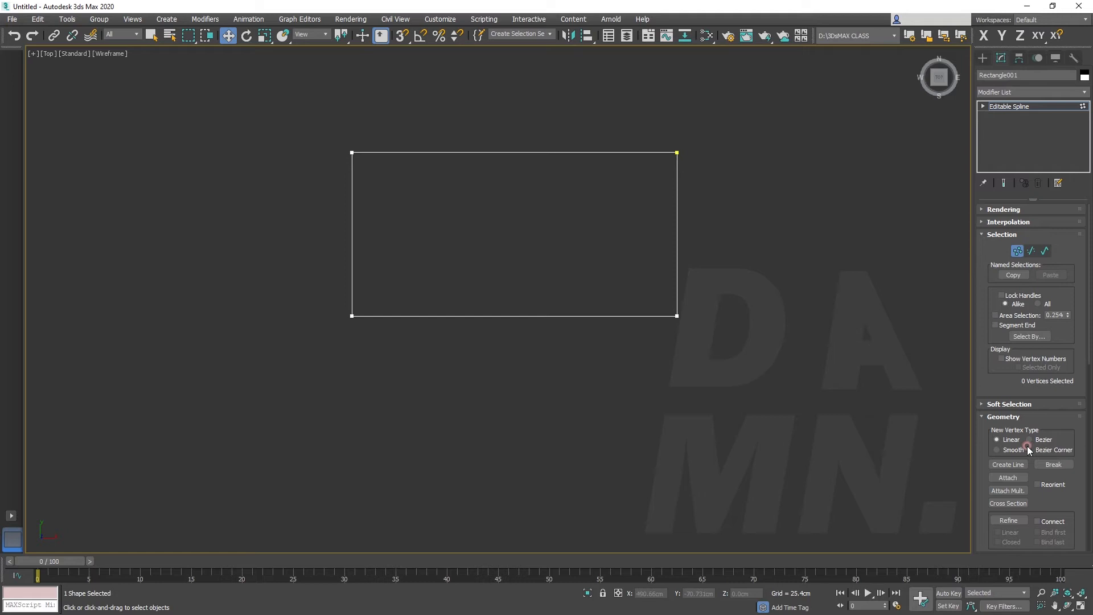
left_click(676, 316)
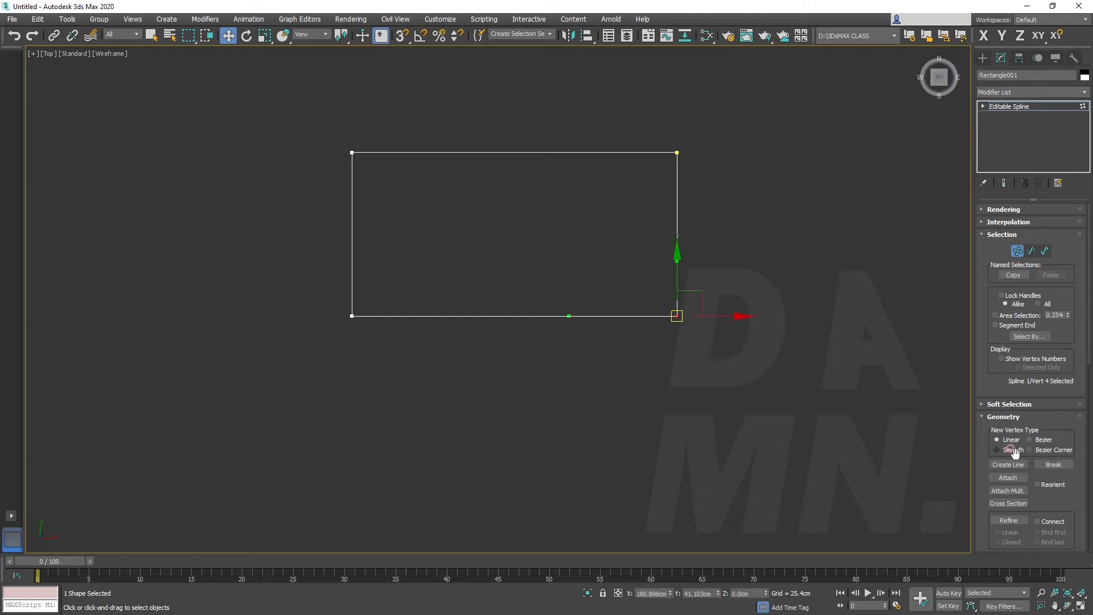
scroll(1047, 447, "down", 5)
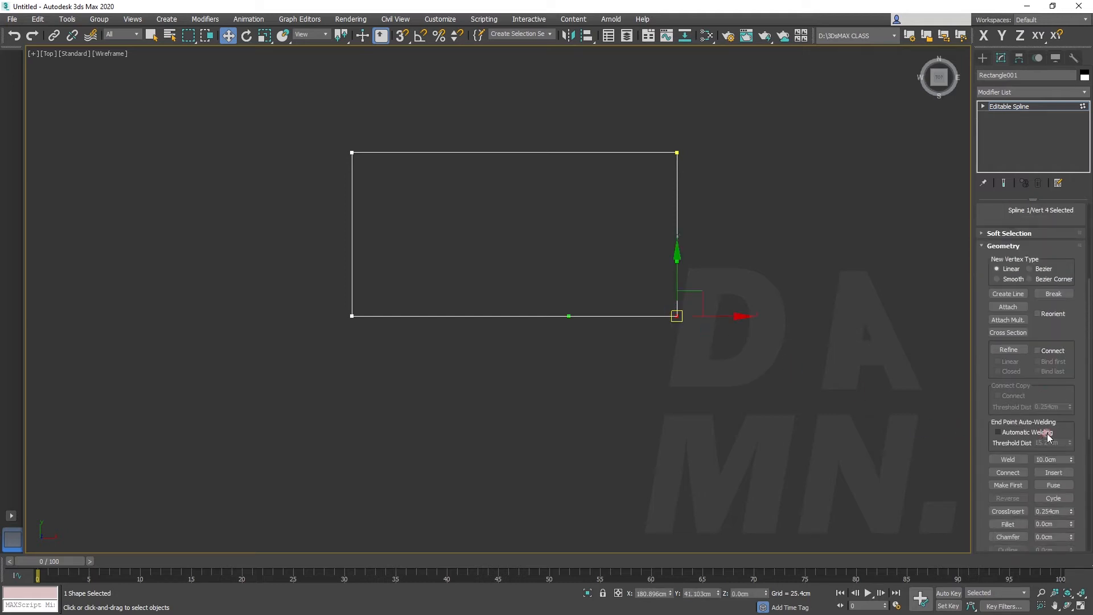
scroll(1049, 439, "down", 2)
left_click(1011, 474)
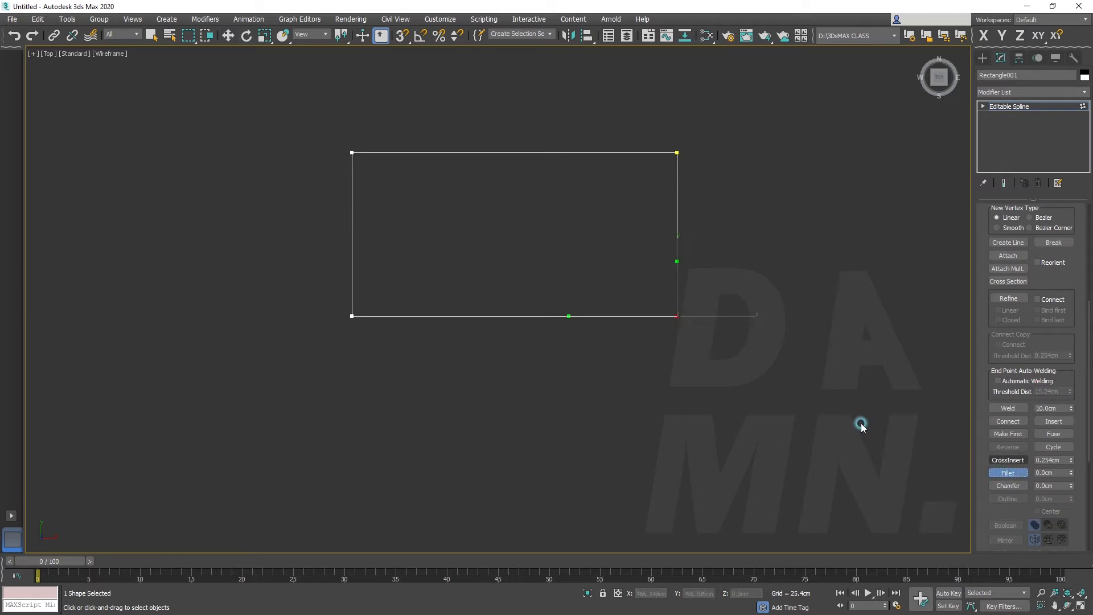
left_click_drag(677, 316, 597, 253)
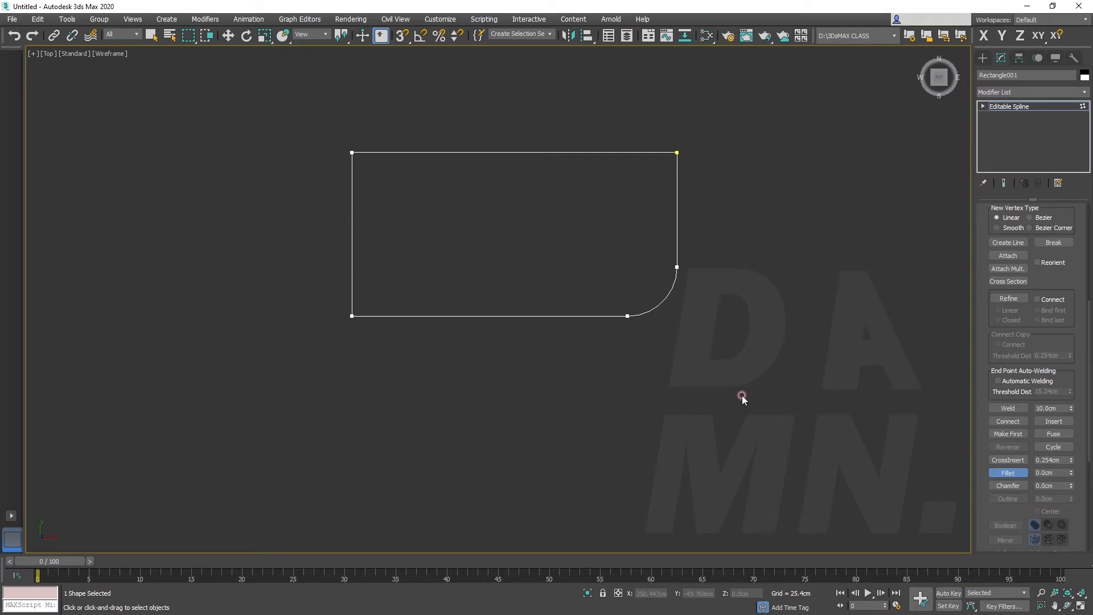
Chamfer the rectangle's upper-right corner slightly and its upper-left corner much more, both freehand
left_click(1001, 483)
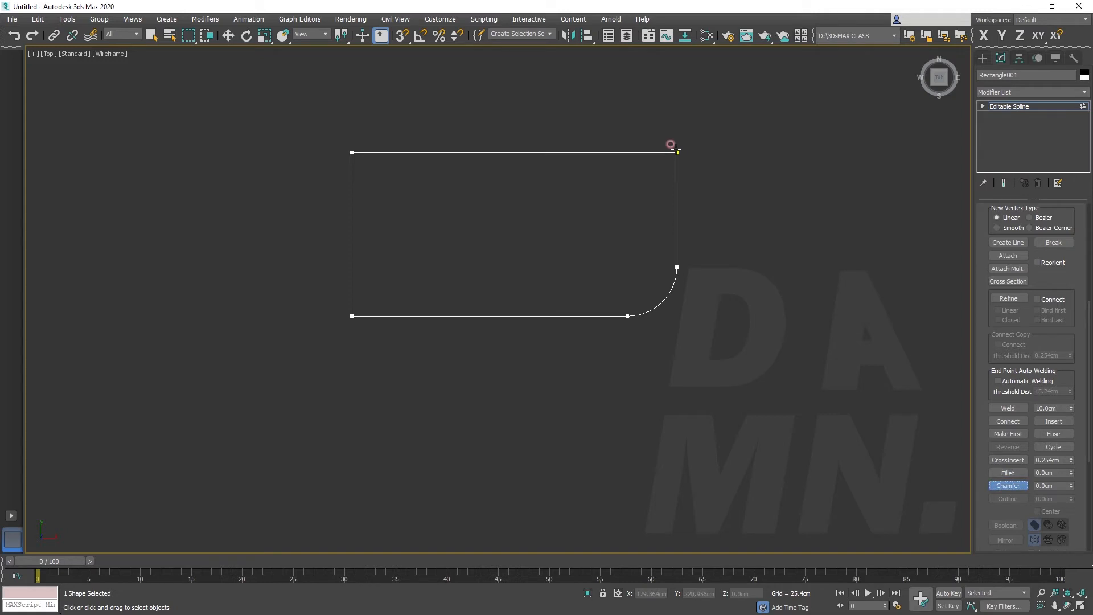
left_click_drag(675, 151, 716, 132)
left_click_drag(353, 146, 251, 92)
At segment level, divide the shape's top segment with a division count of 1
scroll(1059, 370, "up", 6)
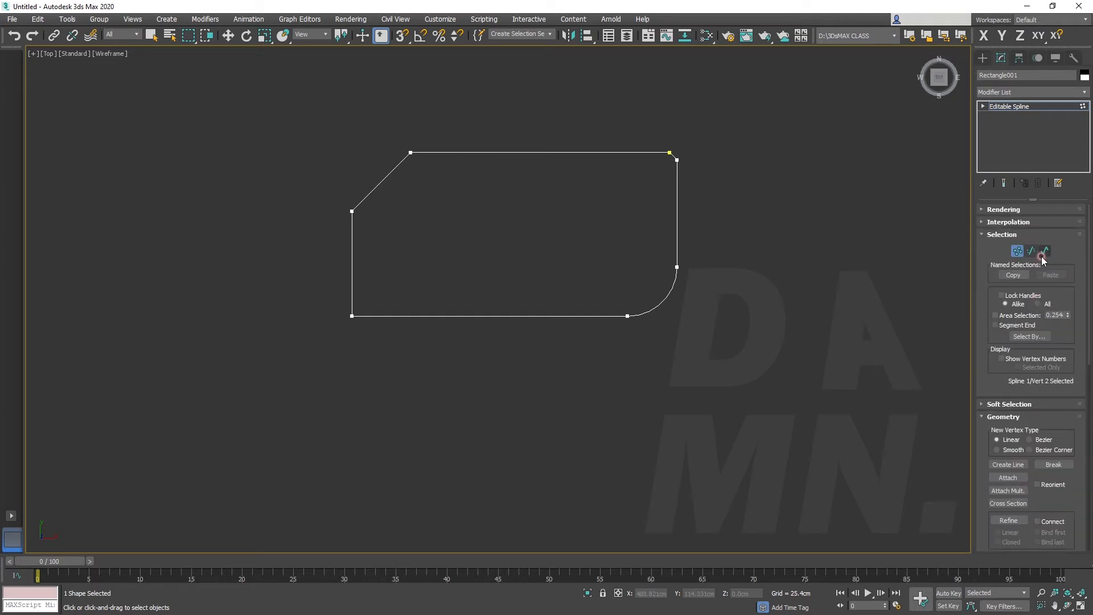
left_click(1032, 251)
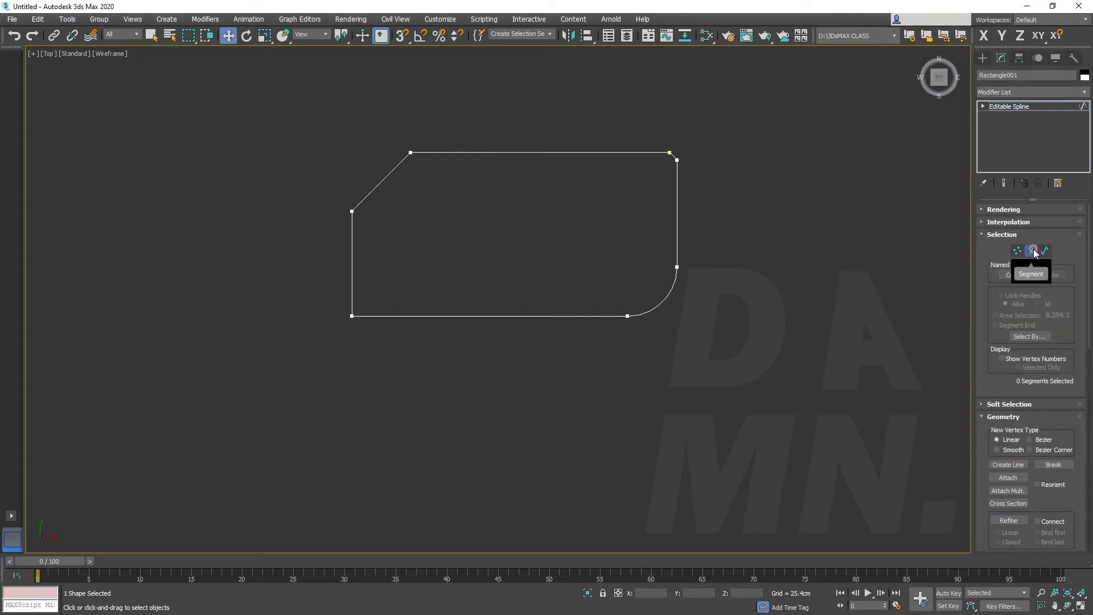
left_click(569, 152)
scroll(1016, 498, "down", 10)
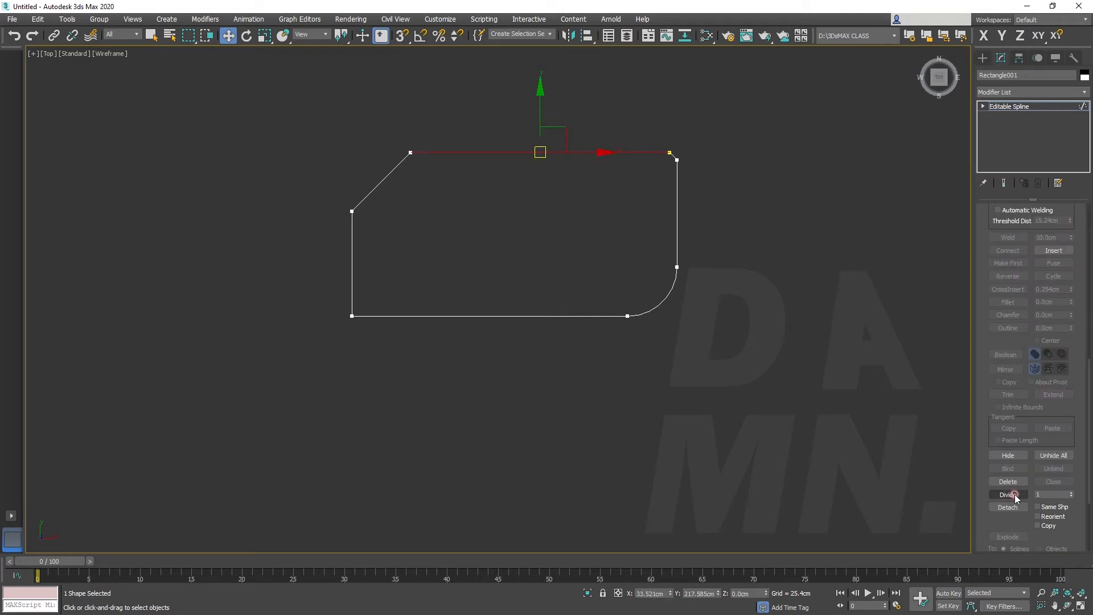
left_click(1015, 496)
Try other division counts on the top segment, ending with a count of 3
left_click(1037, 493)
left_click(1042, 492)
left_click(1001, 495)
left_click(739, 424)
left_click(1041, 492)
left_click(1007, 494)
left_click(1051, 506)
left_click(1047, 494)
left_click(1013, 492)
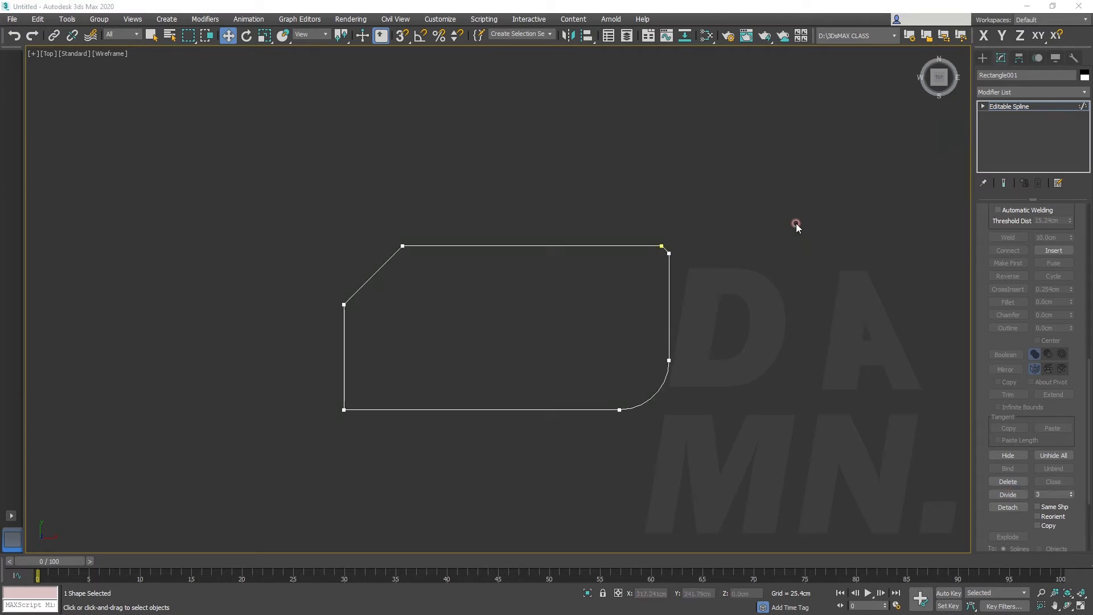
Detach the top, diagonal and left segments as a separate shape named new_shape
scroll(1054, 299, "up", 2)
scroll(1041, 285, "up", 6)
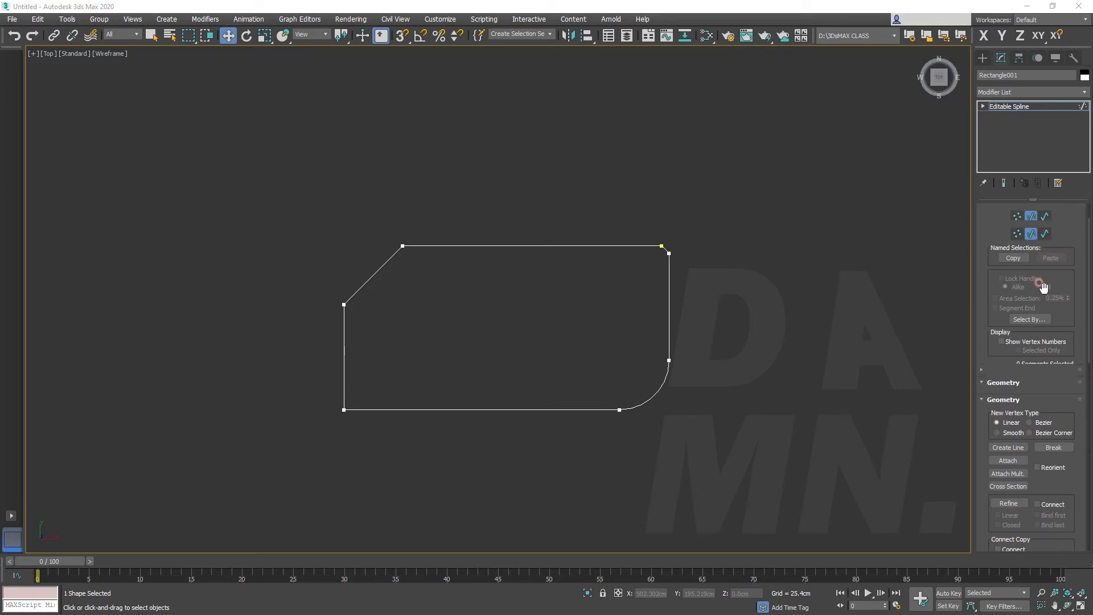
left_click(560, 246)
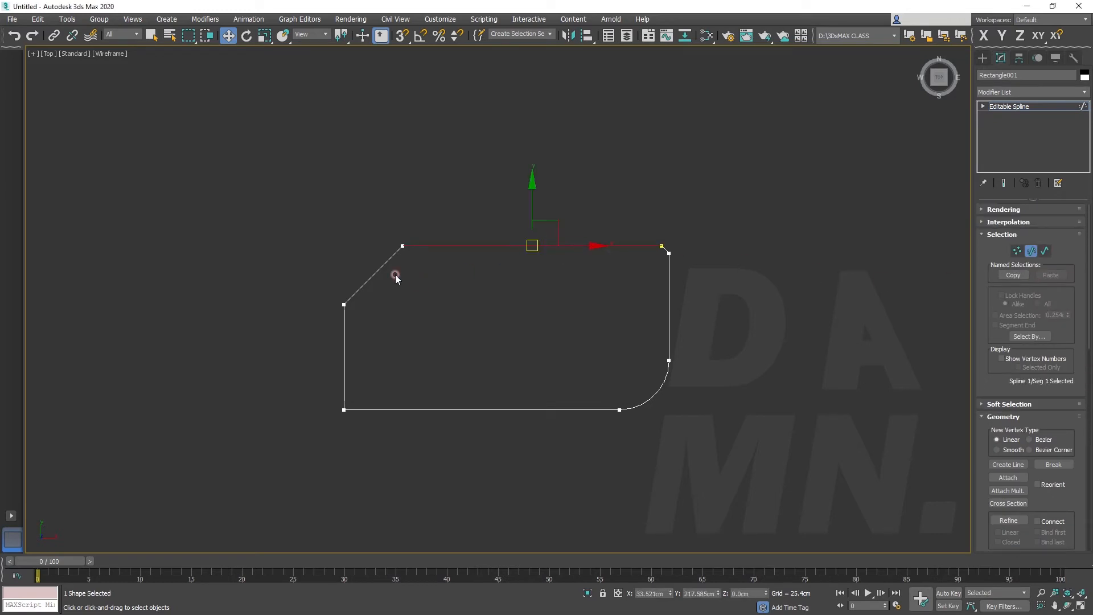
left_click(375, 272, "ctrl")
left_click(342, 361, "ctrl")
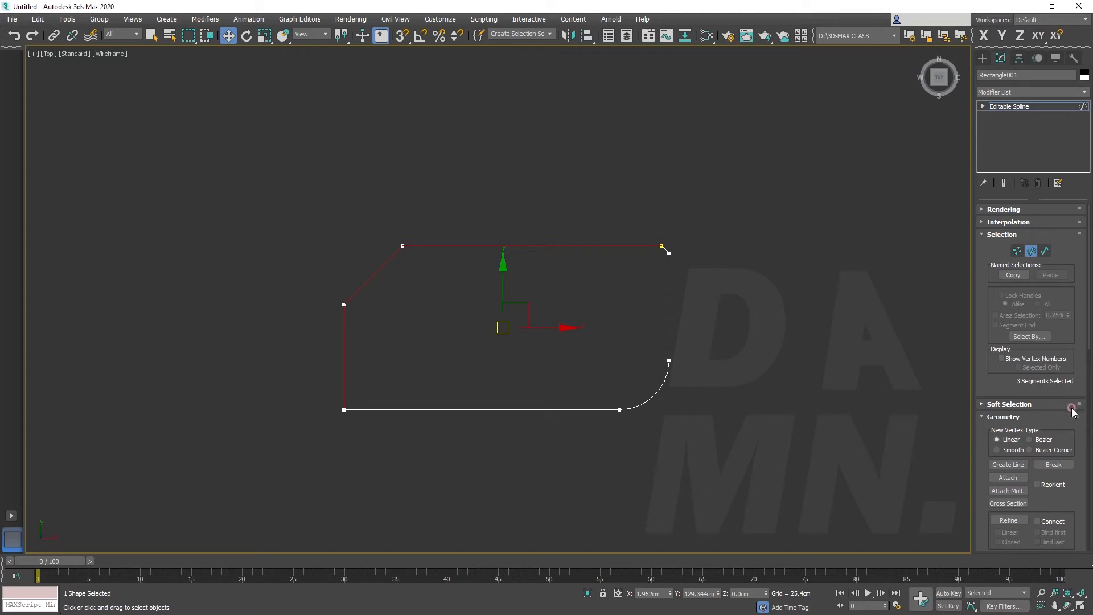
scroll(1072, 411, "down", 5)
scroll(1072, 401, "down", 4)
scroll(1071, 393, "down", 1)
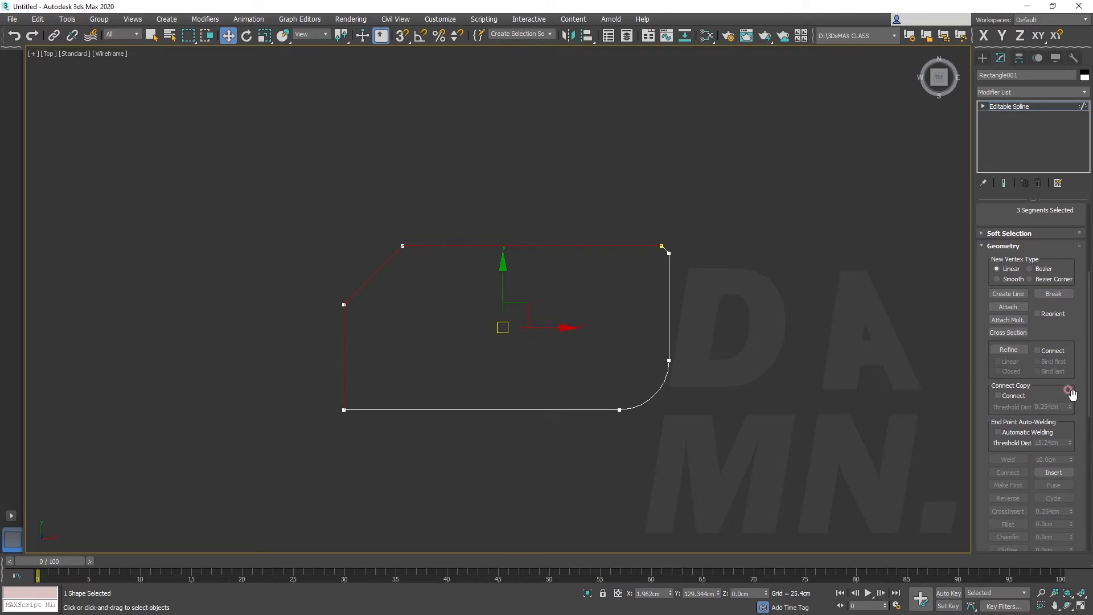
scroll(1071, 394, "down", 12)
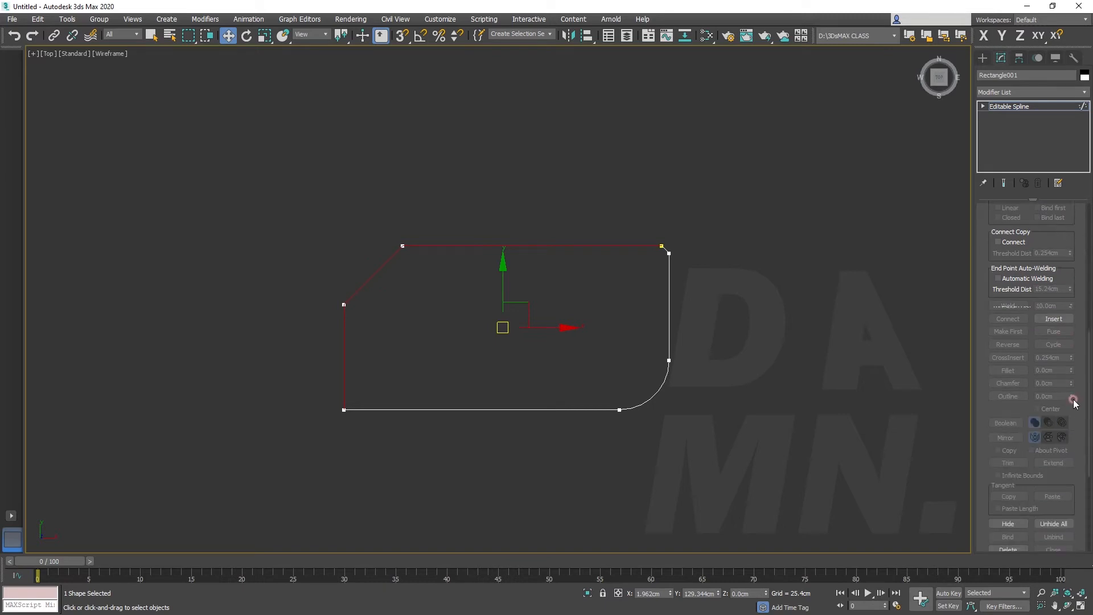
scroll(1072, 397, "down", 2)
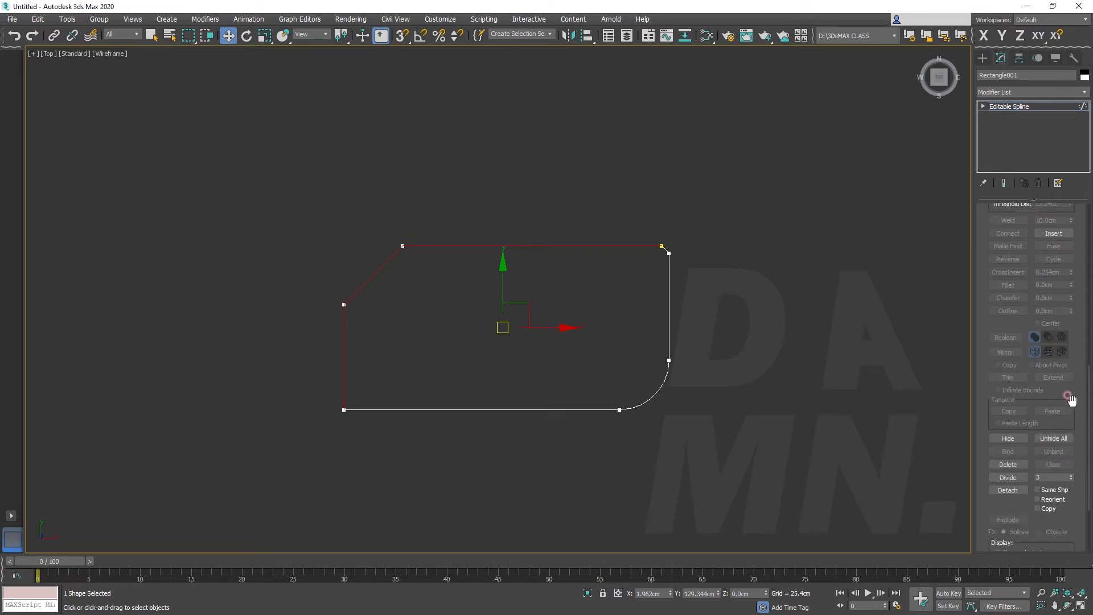
left_click(1007, 490)
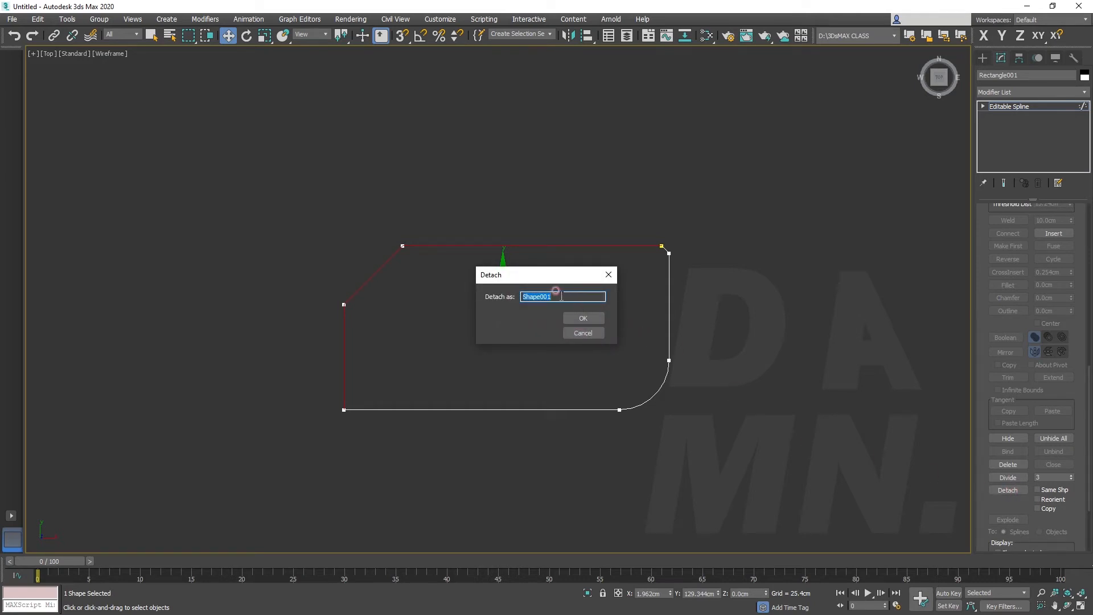
type("new_shape")
key("Return")
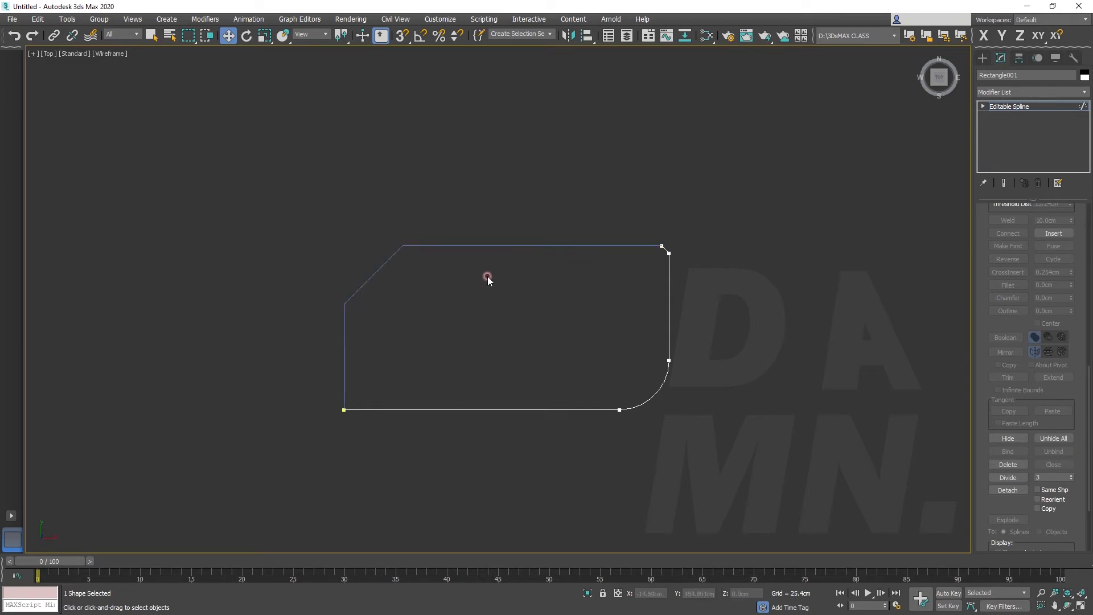
Leave segment level and move the remaining outline and the detached shape apart
left_click(982, 57)
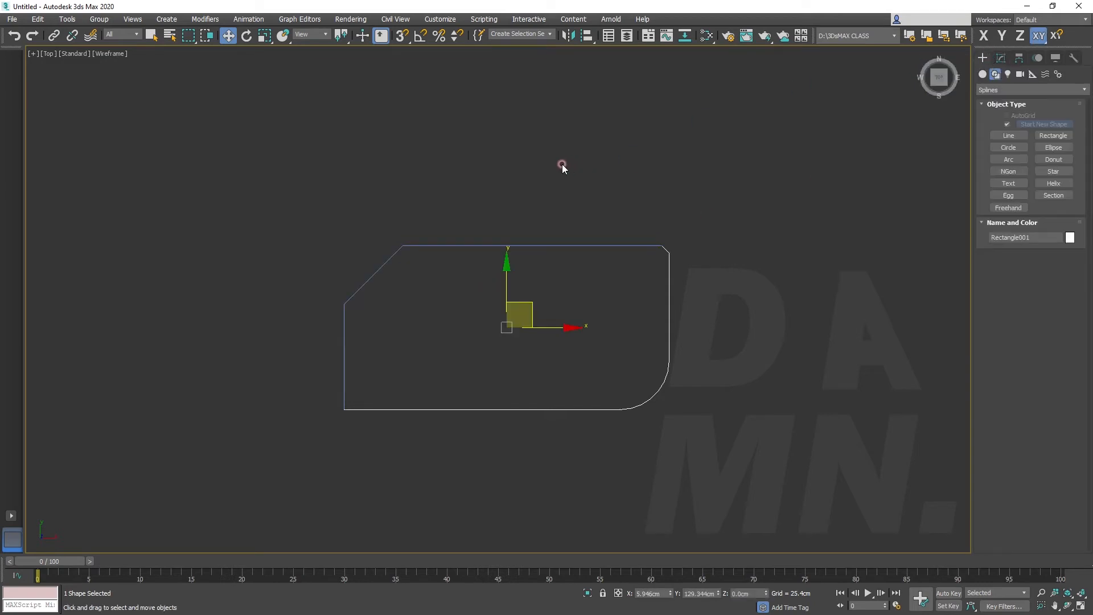
left_click_drag(507, 330, 526, 362)
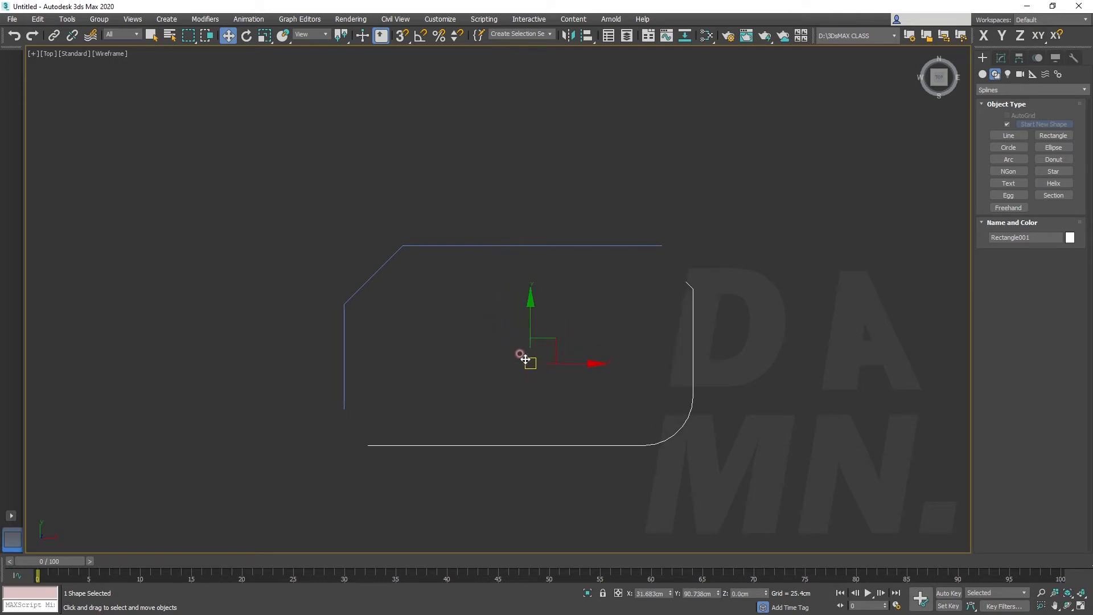
left_click(482, 246)
mouse_move(505, 320)
left_mouse_down()
mouse_move(460, 268)
mouse_move(506, 312)
left_mouse_up()
Undo the moves and the detachment of the three segments
key("ctrl+z")
key("ctrl+z")
key("ctrl+z")
key("ctrl+z")
key("ctrl+z")
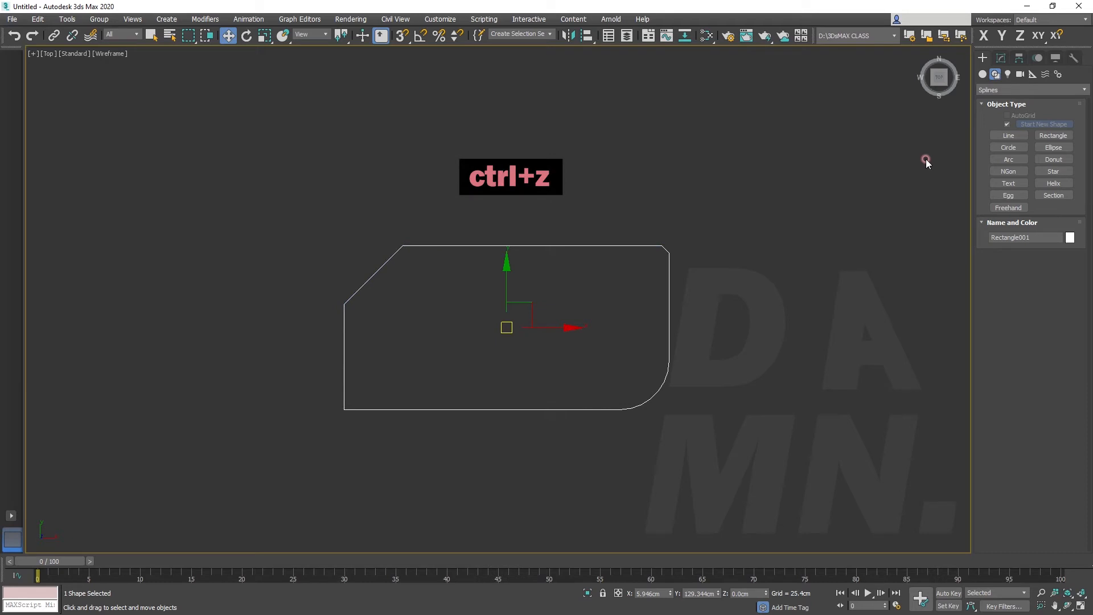
At segment level, detach the top, diagonal and left segments with the Same Shp option enabled
left_click(1001, 58)
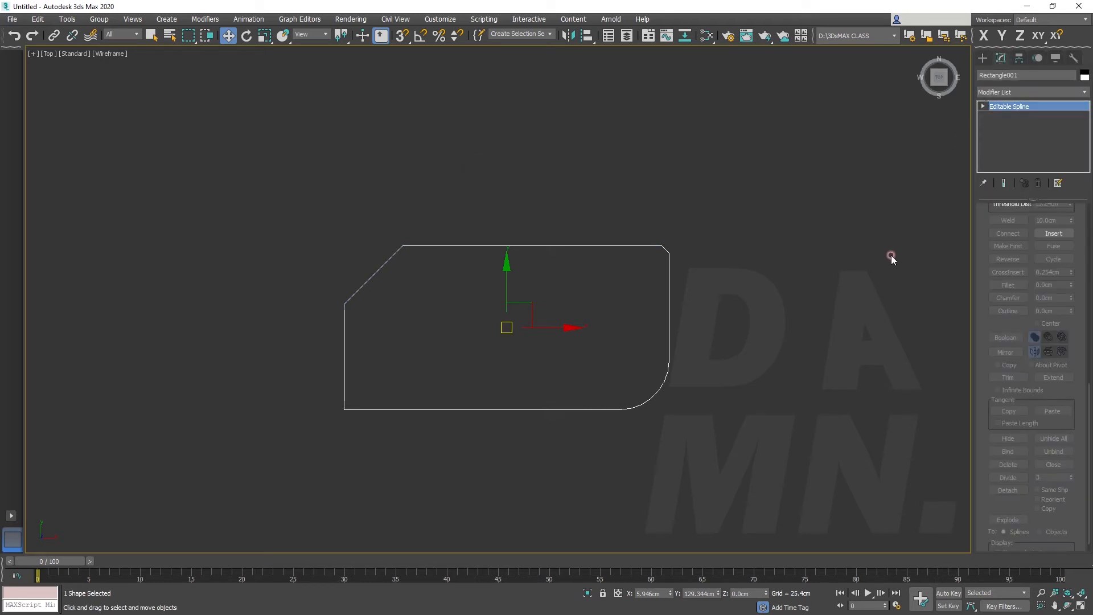
scroll(1047, 316, "up", 5)
scroll(1041, 307, "up", 9)
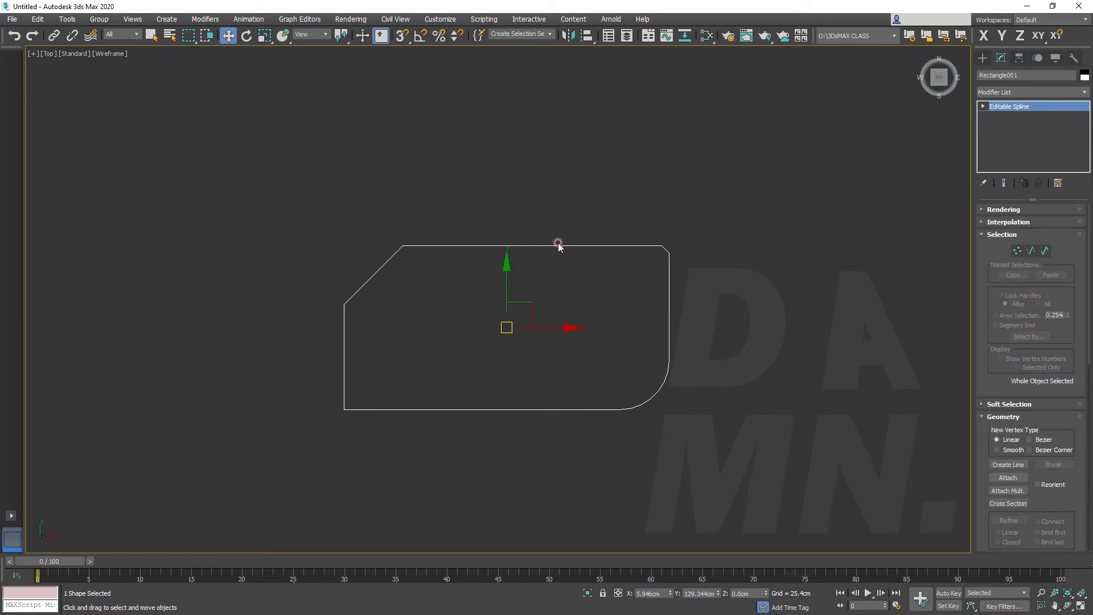
left_click(1031, 250)
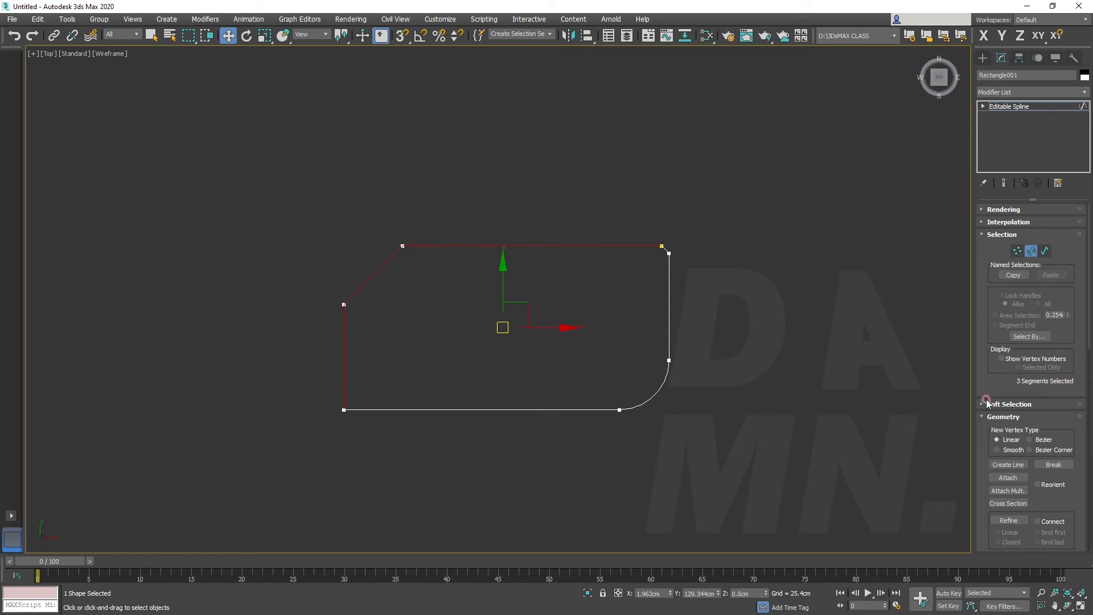
scroll(1041, 396, "down", 11)
scroll(1043, 400, "down", 3)
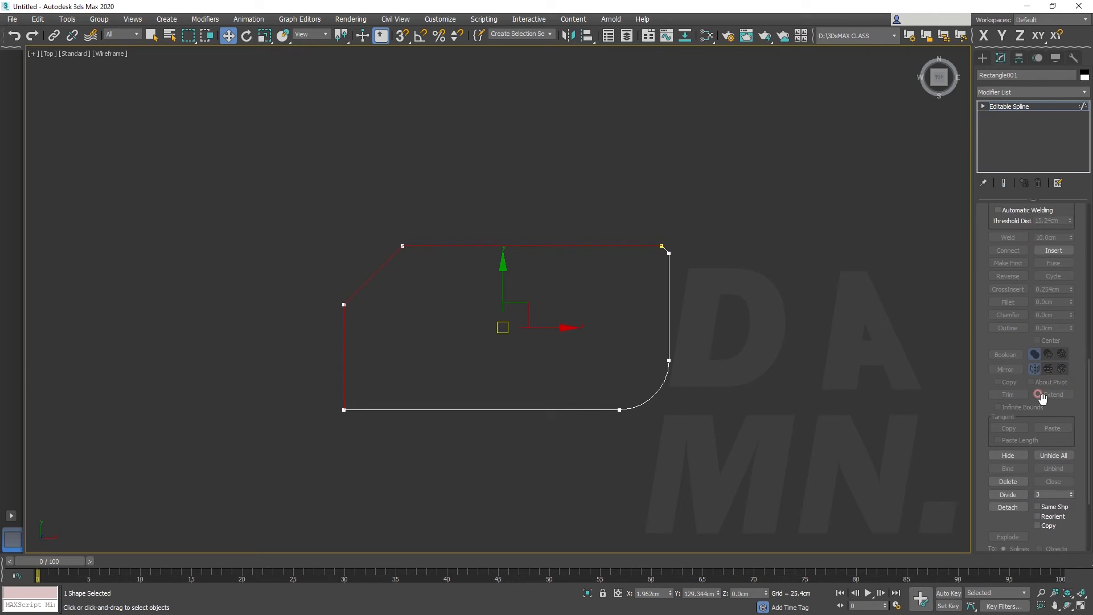
scroll(1042, 397, "down", 1)
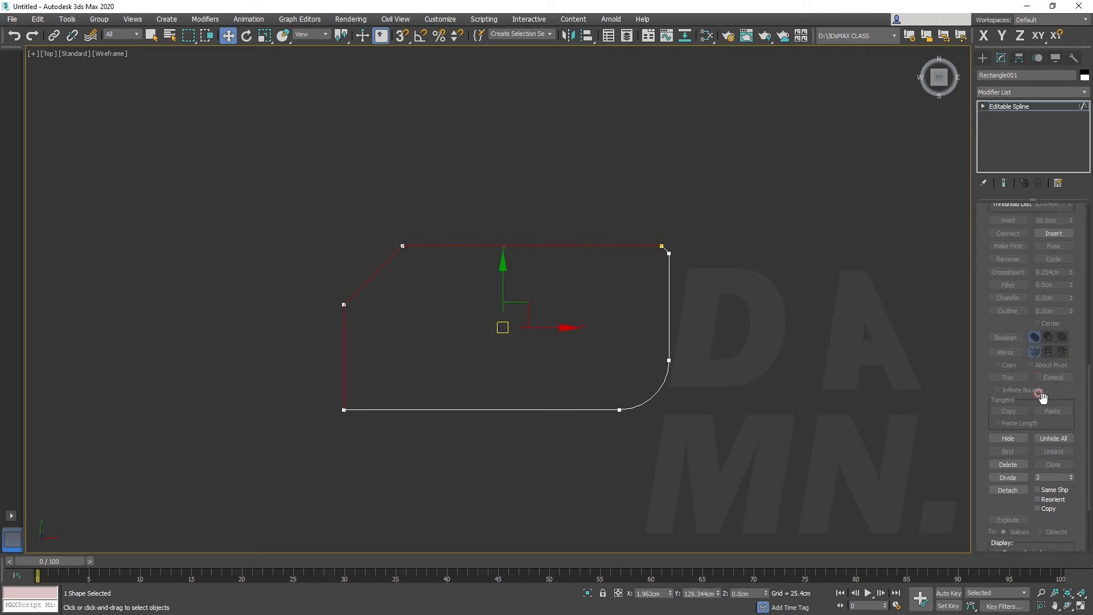
left_click(1033, 489)
left_click(1008, 492)
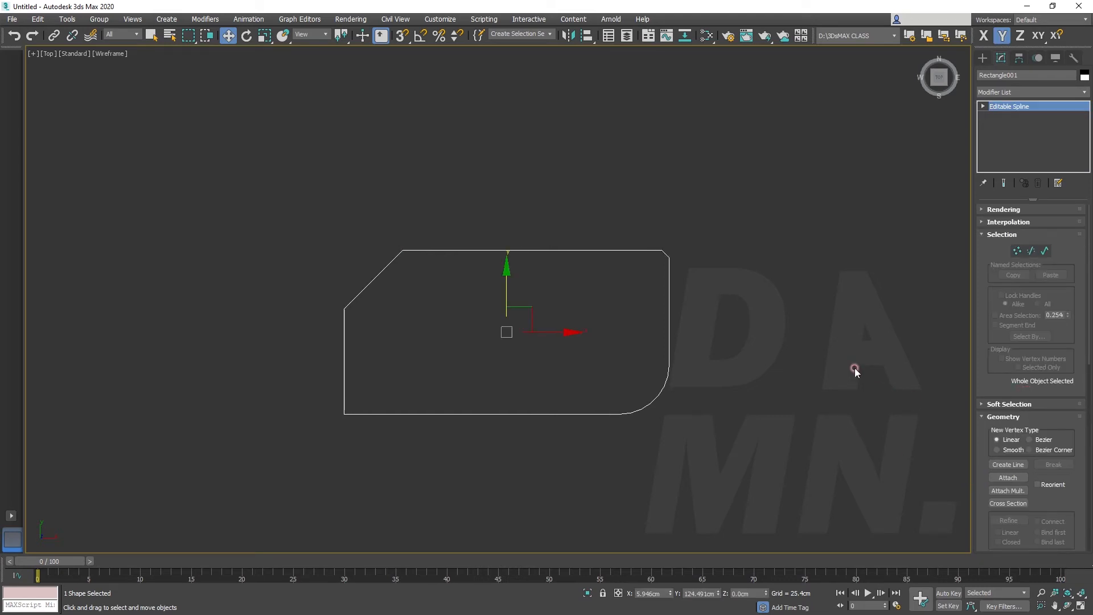
Select the detached top, diagonal and left segments and move them away from the rest of the outline
scroll(1027, 415, "down", 5)
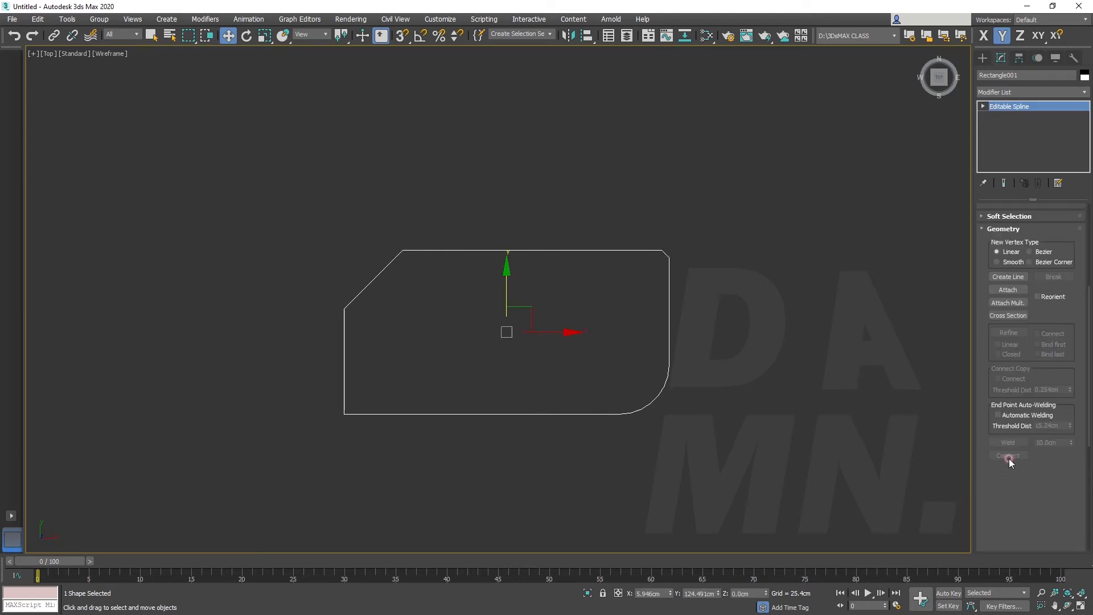
scroll(1027, 416, "down", 5)
scroll(1017, 410, "up", 12)
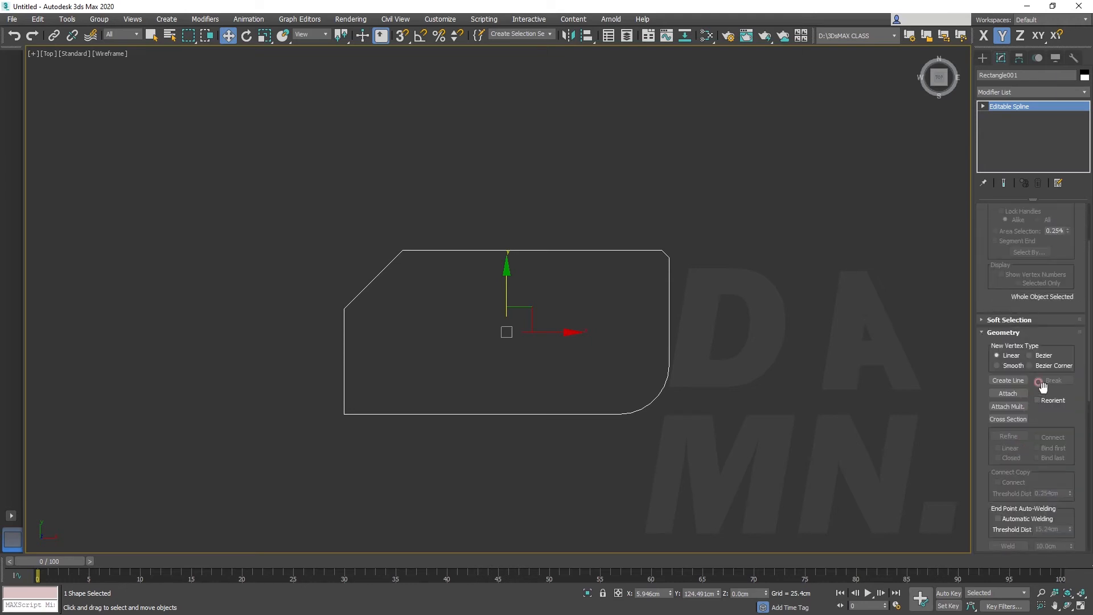
scroll(1040, 387, "up", 3)
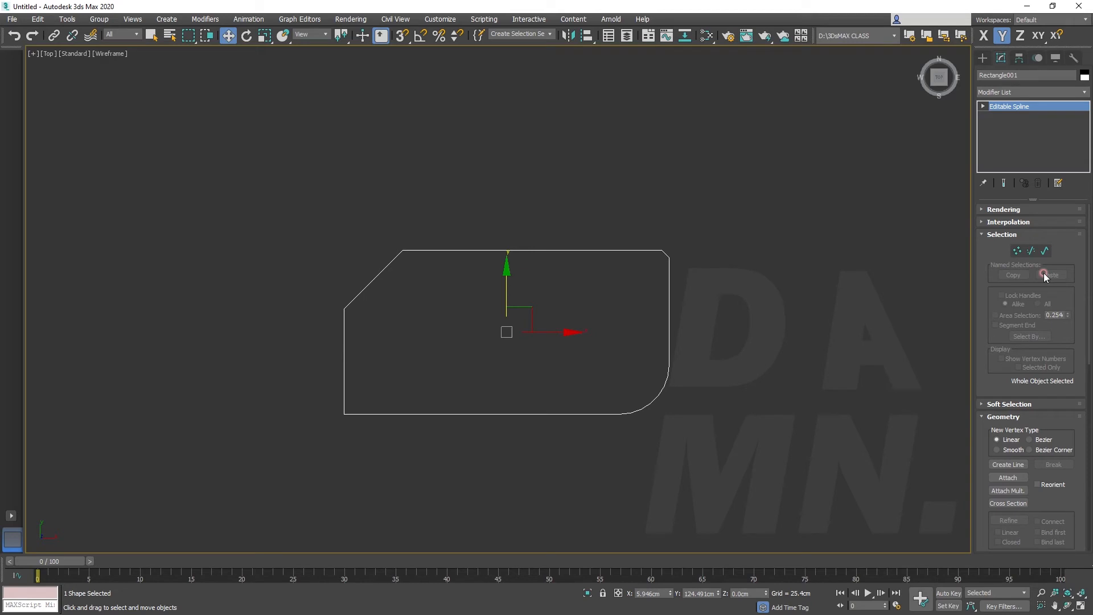
left_click(1036, 252)
left_click(519, 248)
left_click(380, 273, "ctrl")
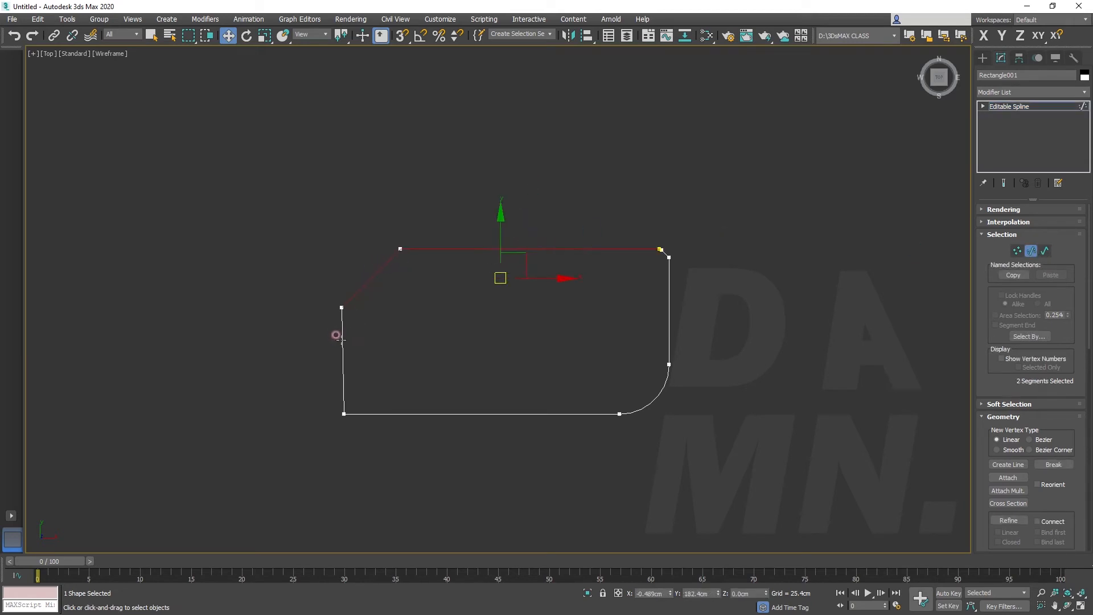
left_click_drag(498, 215, 481, 161)
left_click(341, 297, "ctrl")
left_click_drag(498, 245, 479, 238)
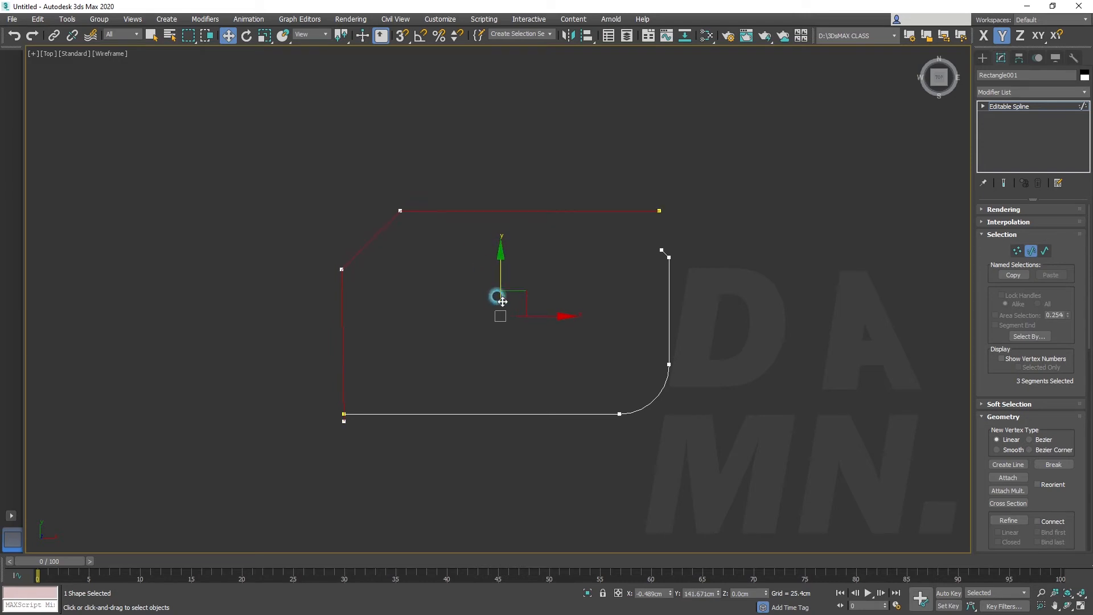
left_click_drag(498, 309, 444, 297)
Undo the moves of the detached segments
key("ctrl+z")
key("ctrl+z")
key("ctrl+z")
key("ctrl+z")
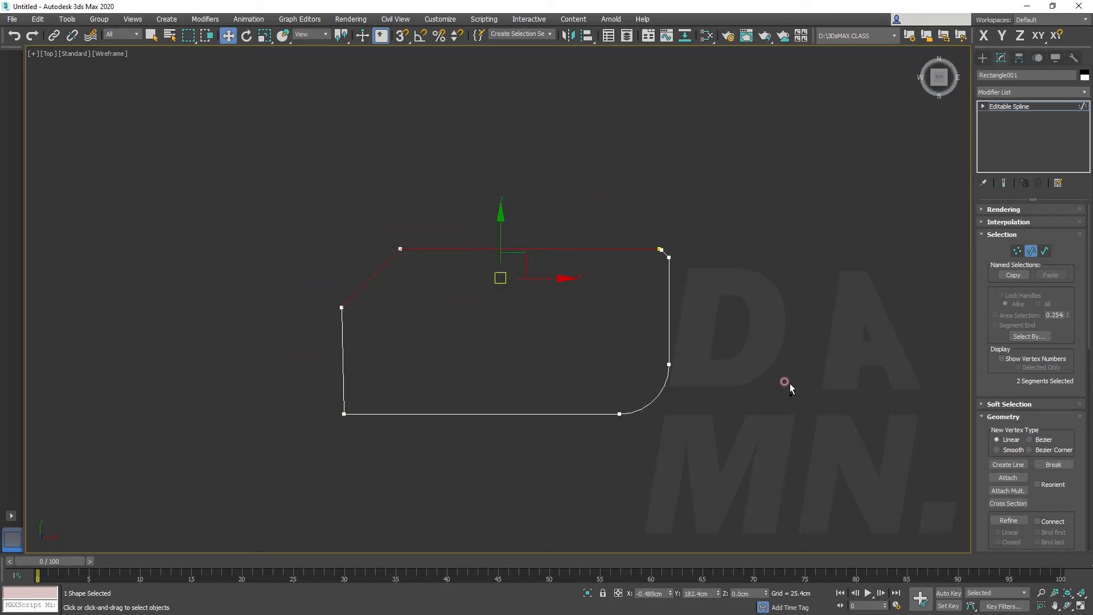
key("ctrl+z")
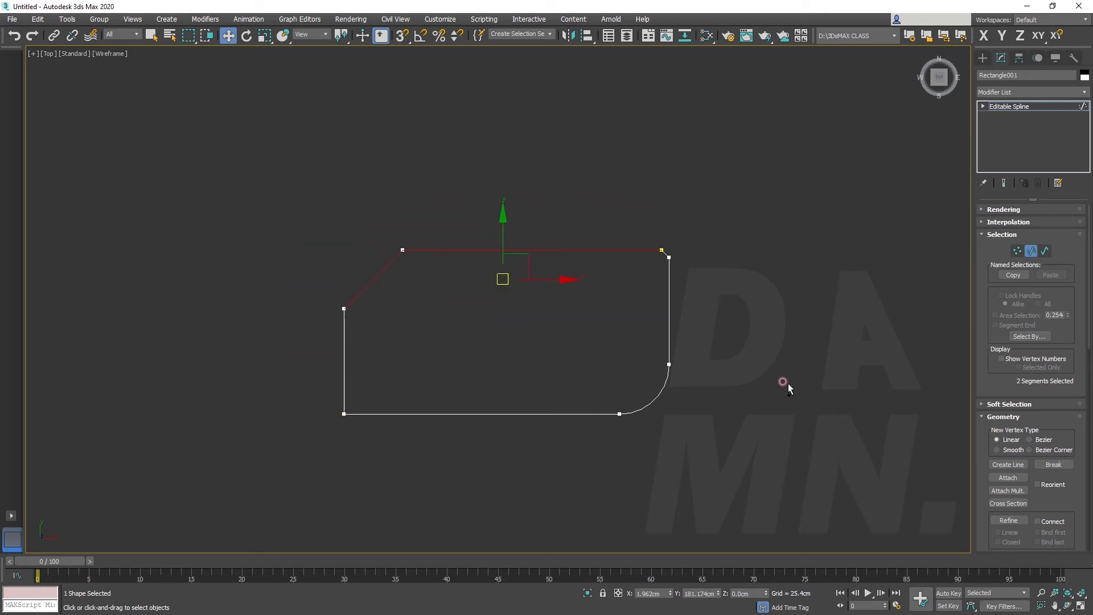
Detach the top, diagonal and left segments within the same shape, with the Copy option also enabled
left_click(711, 378)
left_click(517, 250)
left_click(374, 275, "ctrl")
left_click(344, 337, "ctrl")
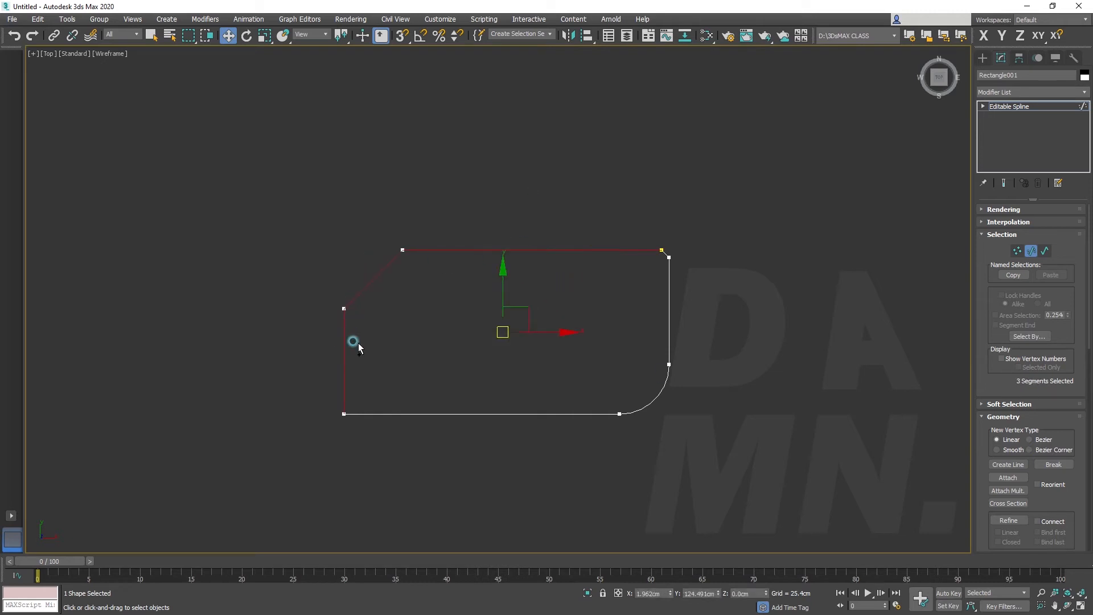
scroll(1010, 451, "down", 15)
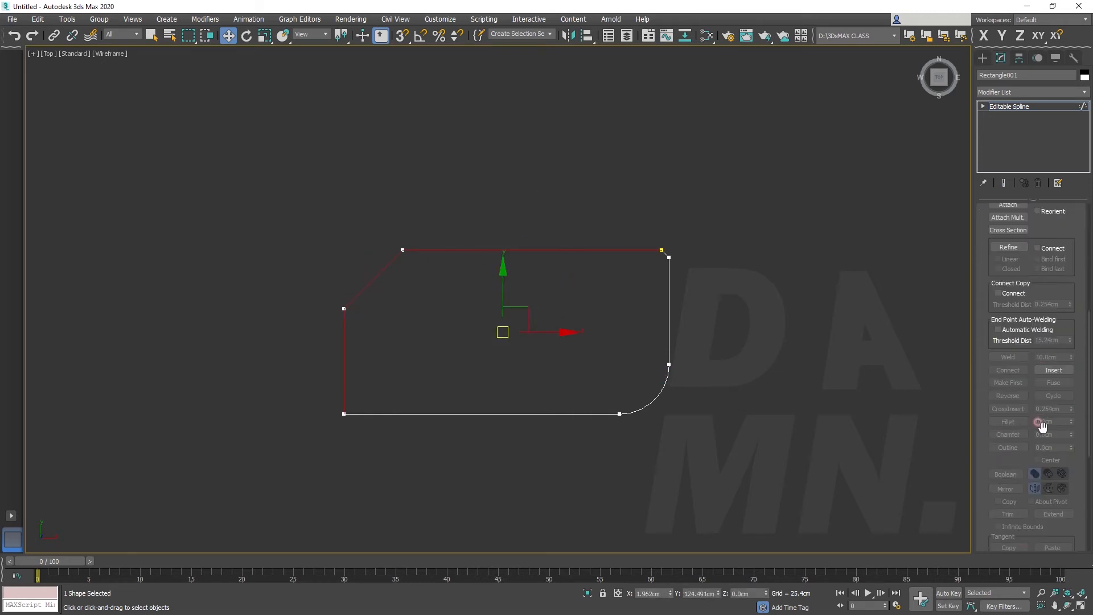
left_click(1038, 439)
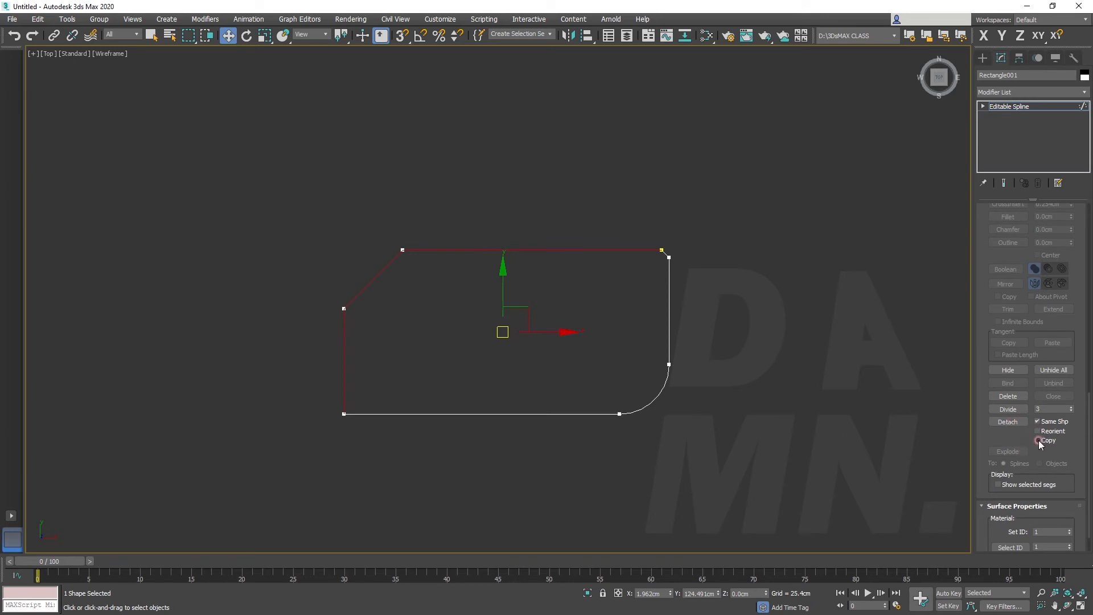
left_click(1005, 421)
left_click(1005, 422)
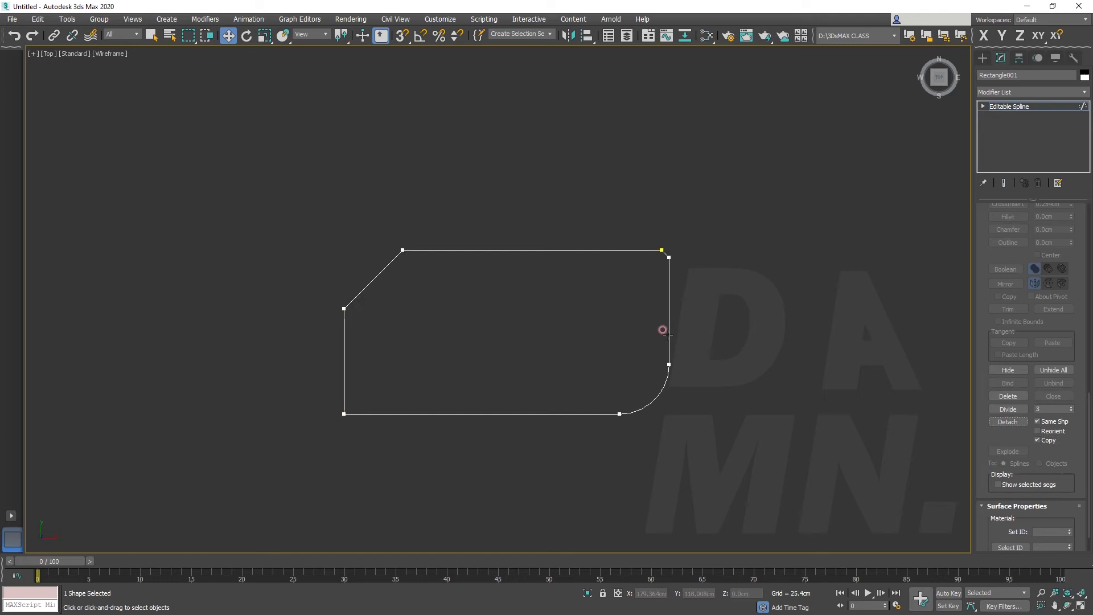
Select the copied top, diagonal and left segments, move them off the outline, and delete the whole shape
left_click(519, 250)
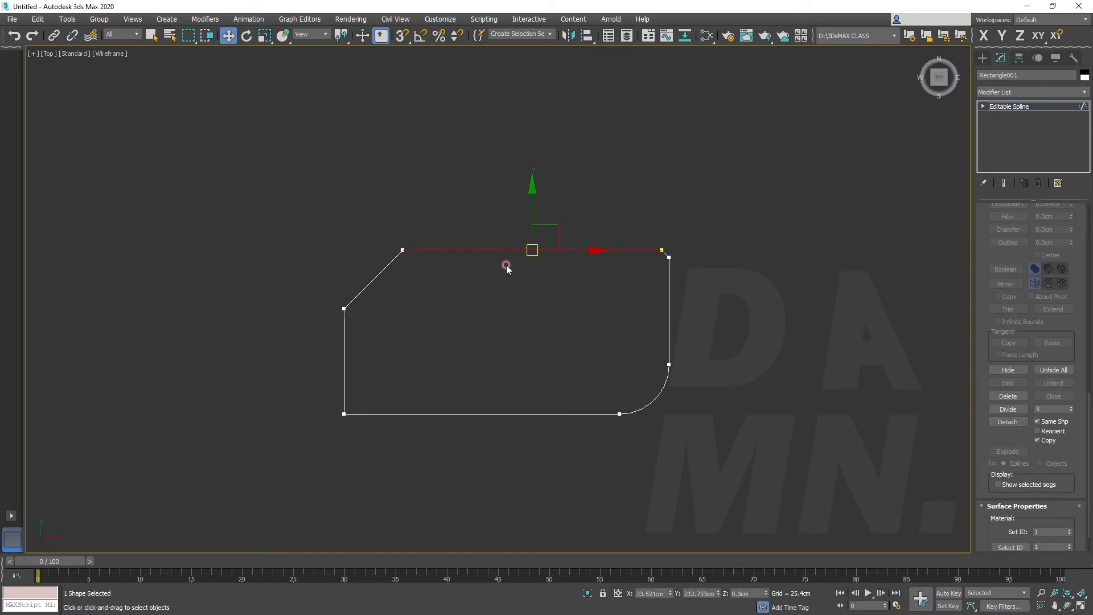
left_click(366, 280, "ctrl")
left_click(343, 335, "ctrl")
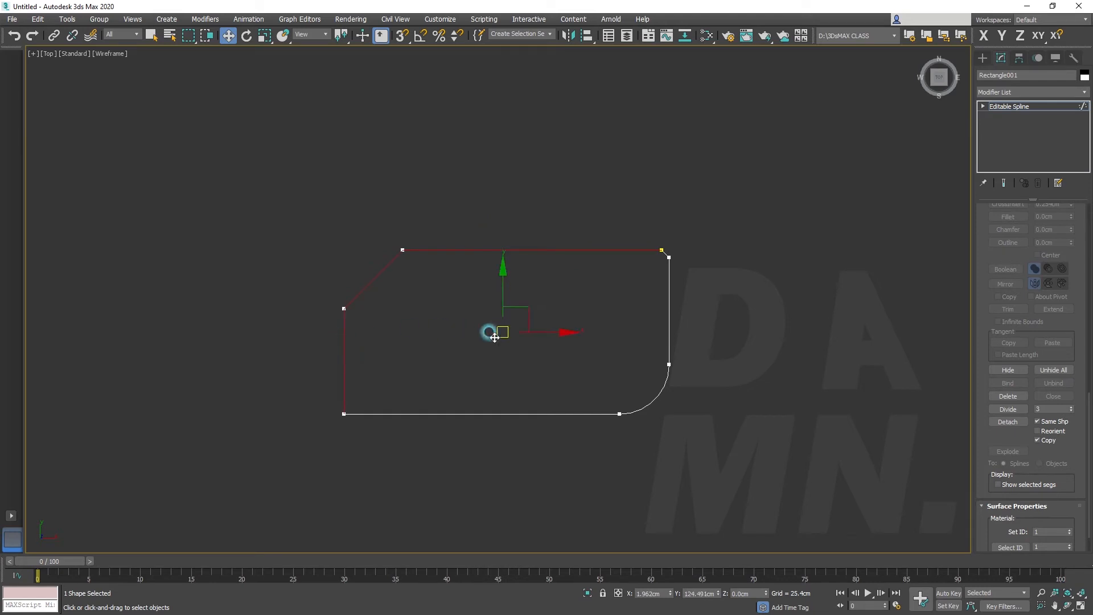
left_click_drag(495, 331, 424, 288, "shift")
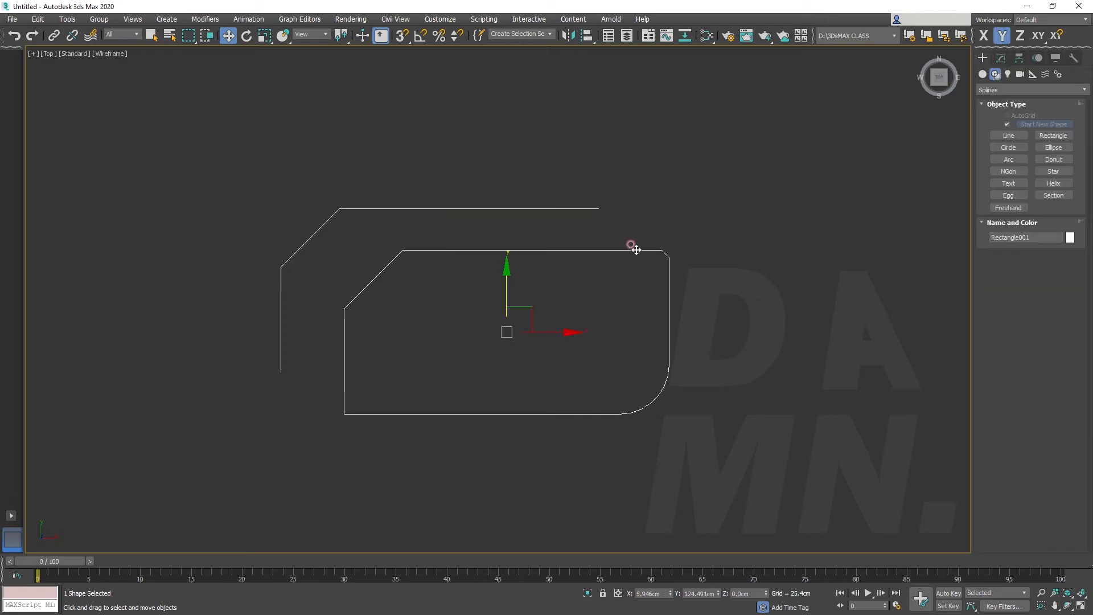
key("Delete")
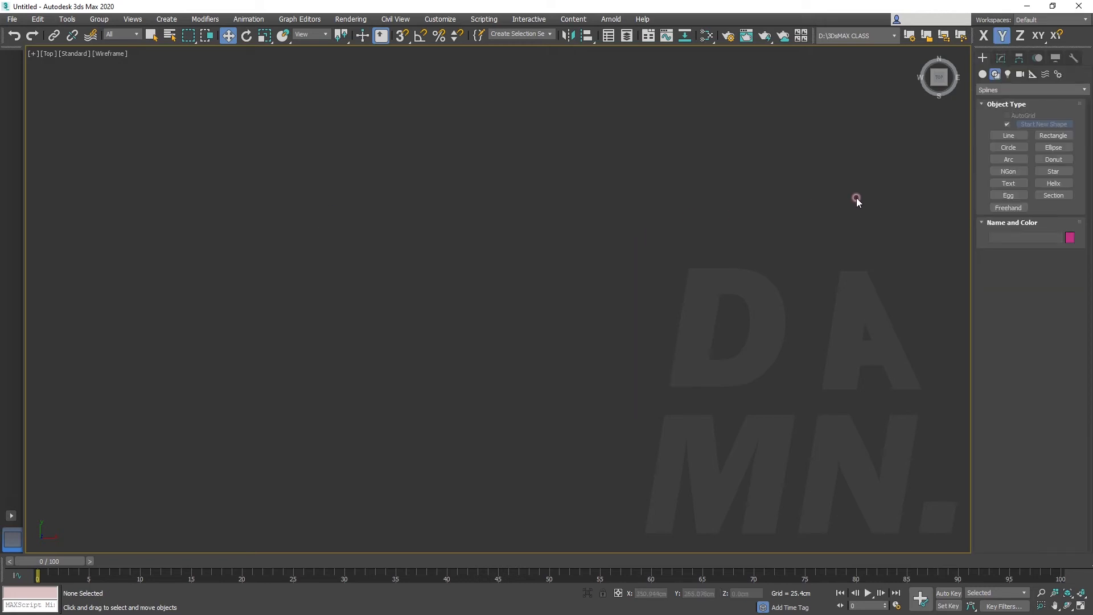
Draw a rectangle and a circle of about 128 cm radius that overlaps the rectangle's upper-left corner
left_click(1054, 147)
left_click_drag(368, 193, 710, 351)
left_click(1004, 147)
left_click_drag(312, 133, 411, 197)
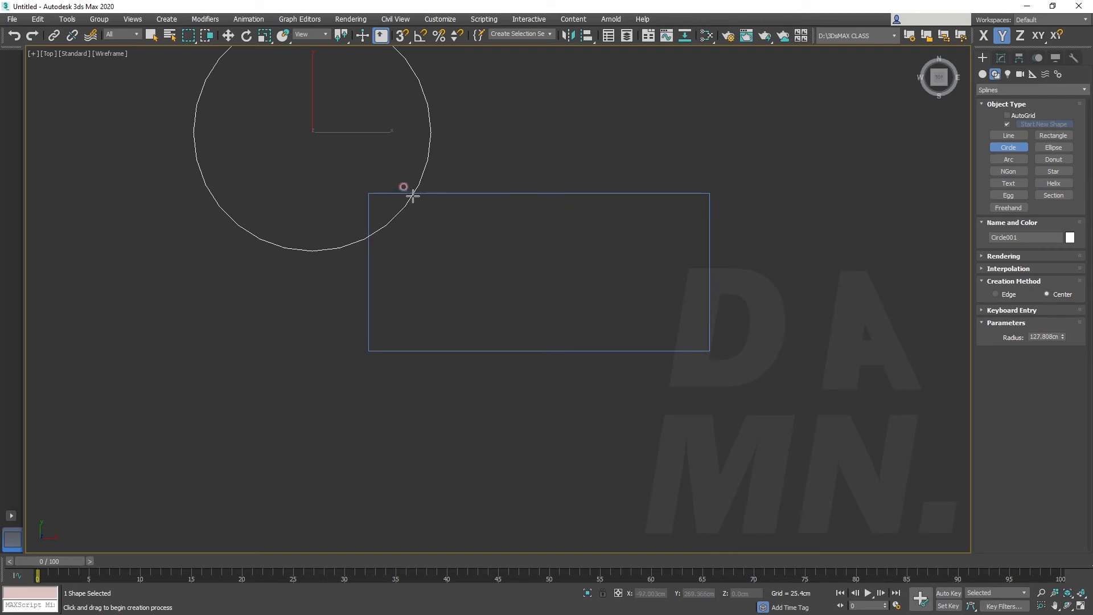
scroll(718, 141, "down", 2)
middle_click_drag(718, 141, 644, 218)
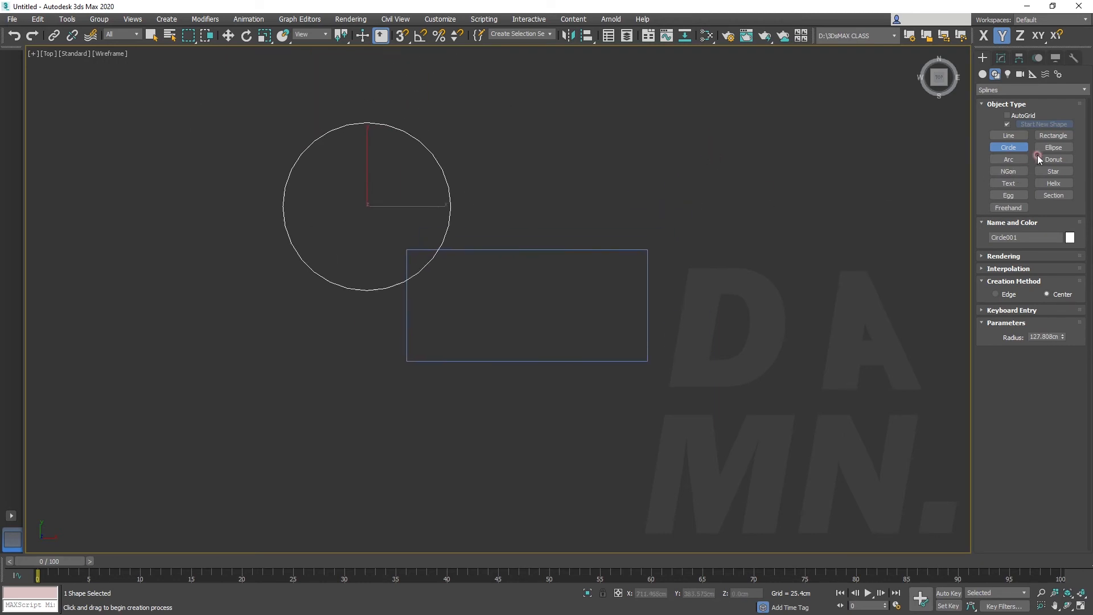
Draw a six-sided NGon of about 146 cm radius overlapping the rectangle's upper-right corner
left_click(1008, 171)
left_click_drag(620, 198, 696, 256)
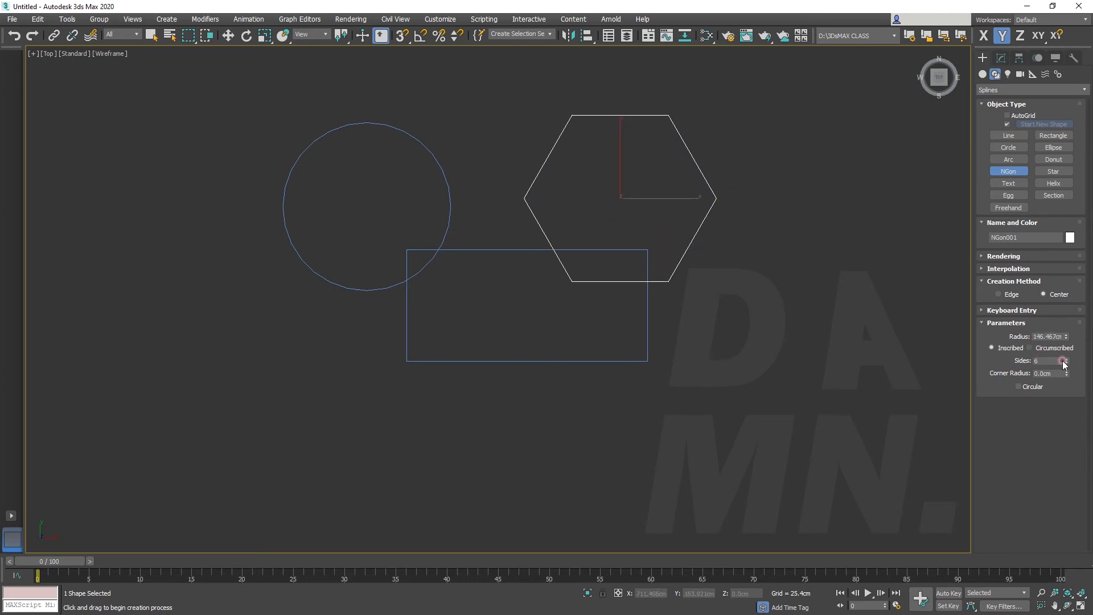
key("w")
Select the rectangle and convert it to an editable spline
left_click(649, 334)
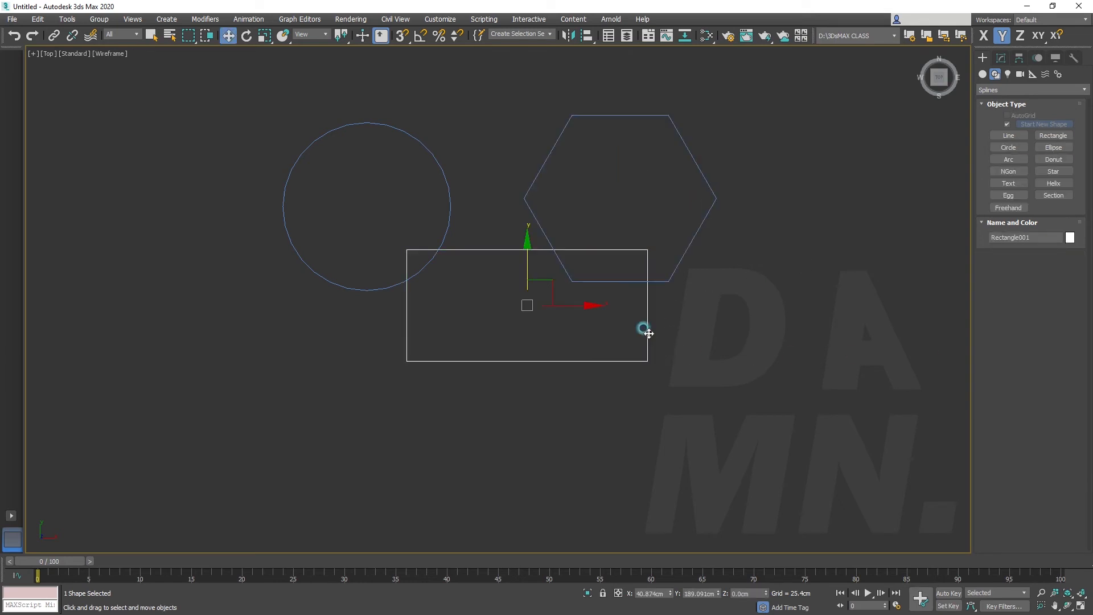
right_click(661, 334)
mouse_move(715, 450)
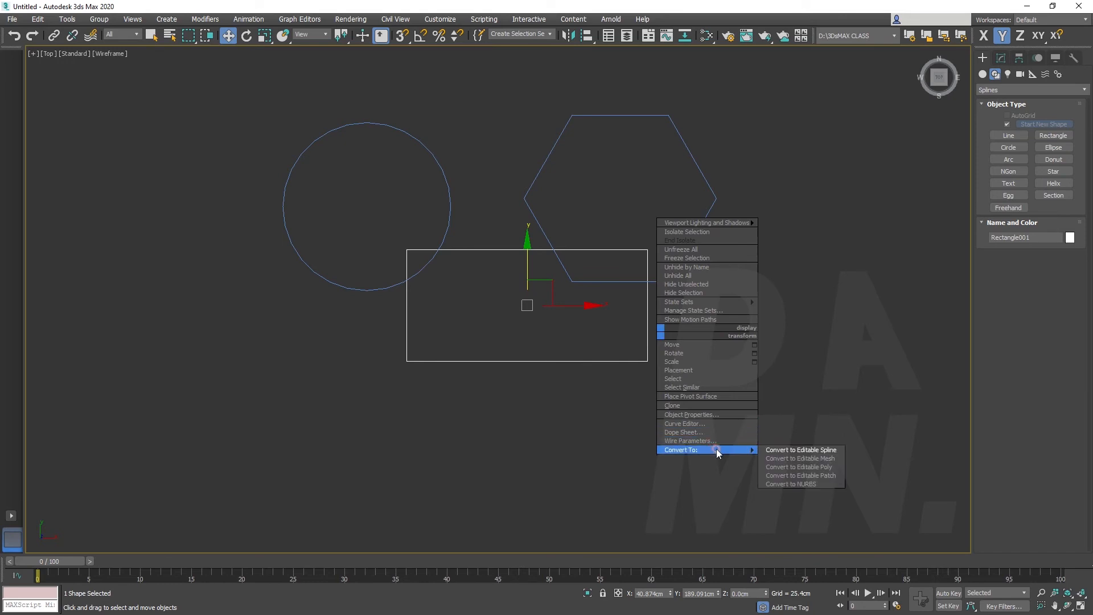
left_click(780, 449)
Attach the hexagon and the circle to the rectangle's editable spline
scroll(1043, 296, "up", 5)
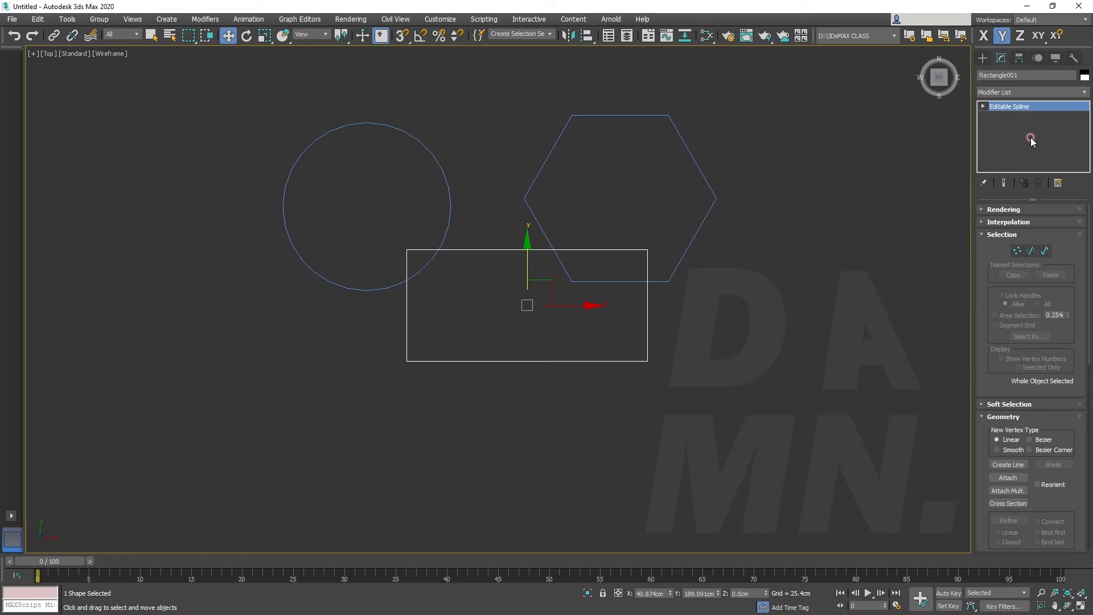
left_click(1007, 477)
left_click(701, 224)
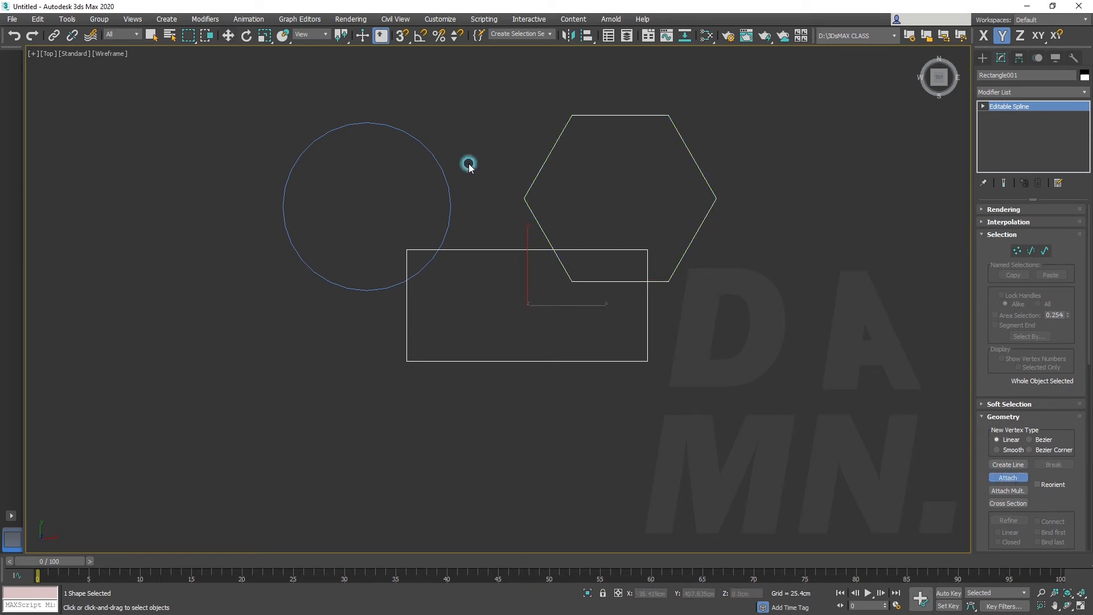
right_click(885, 342)
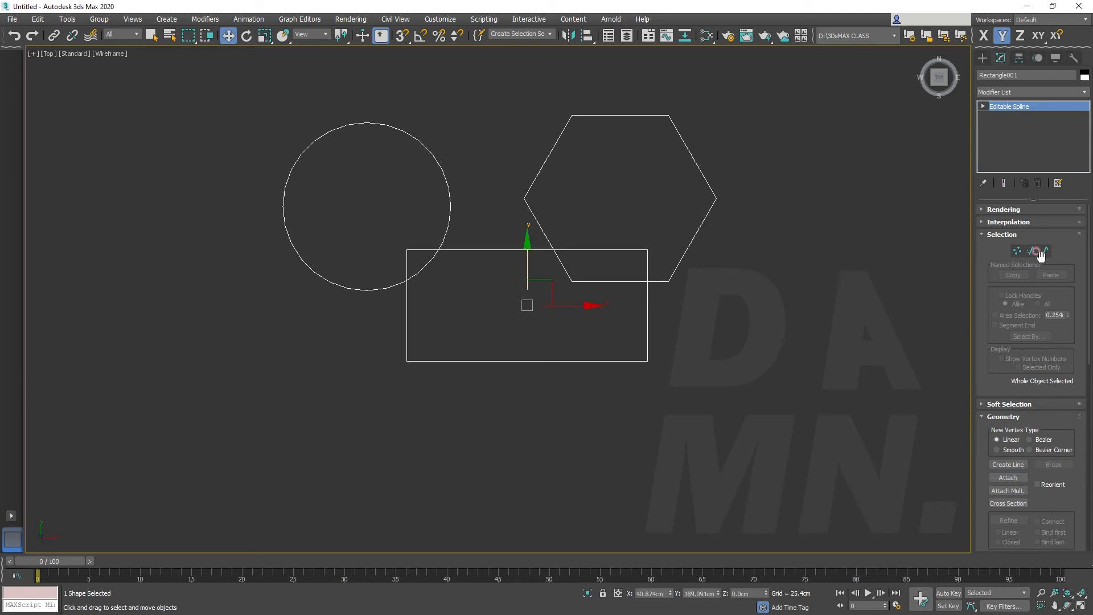
Switch to Spline sub-object level and select the circle, hexagon and rectangle splines one after another
left_click(1045, 251)
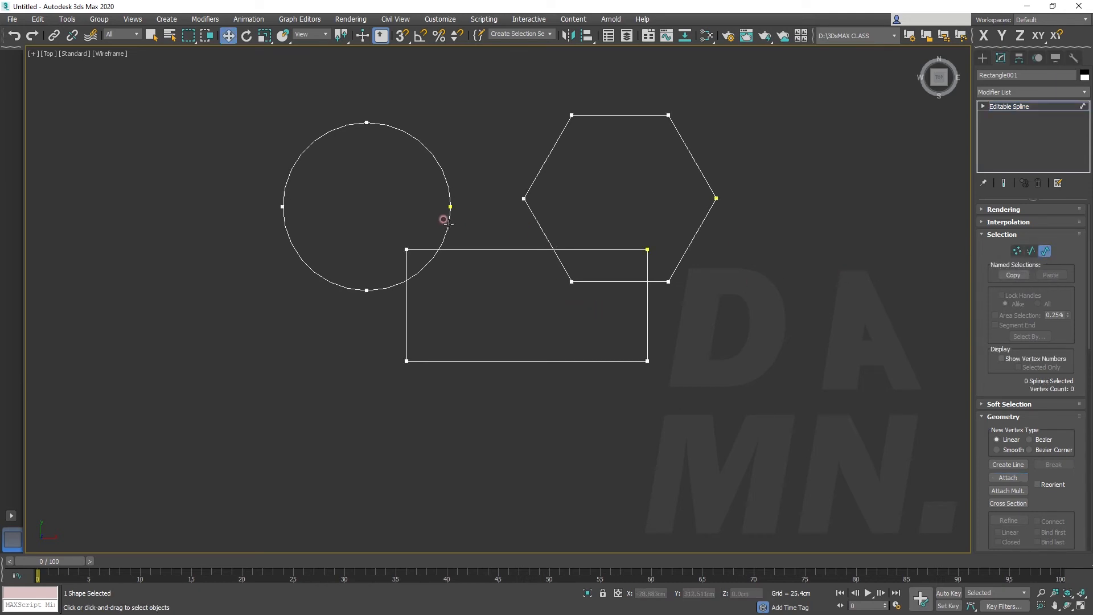
left_click(982, 107)
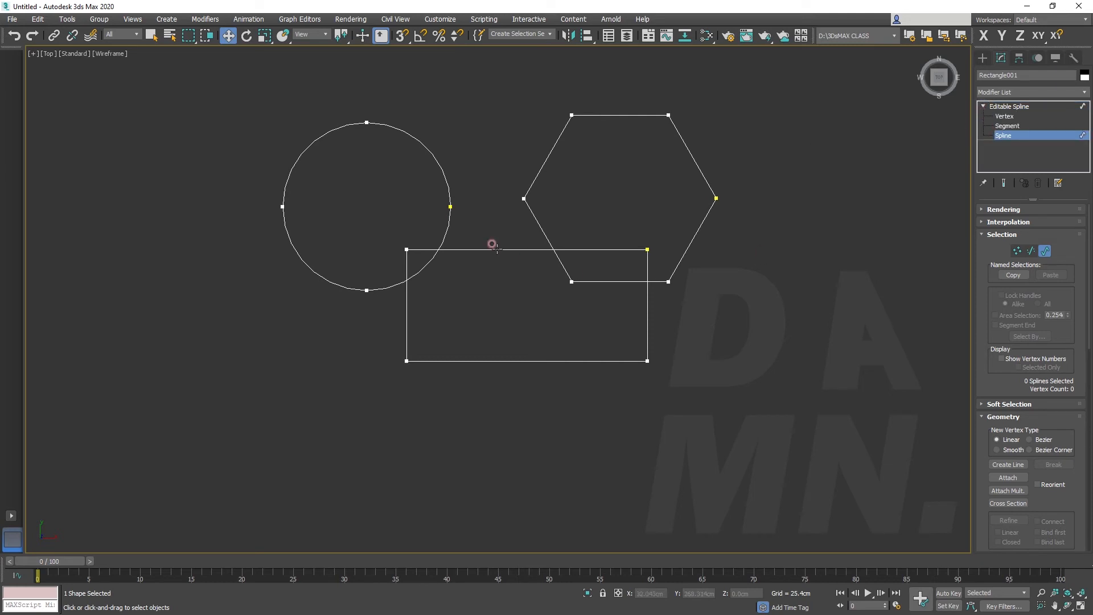
left_click(446, 223)
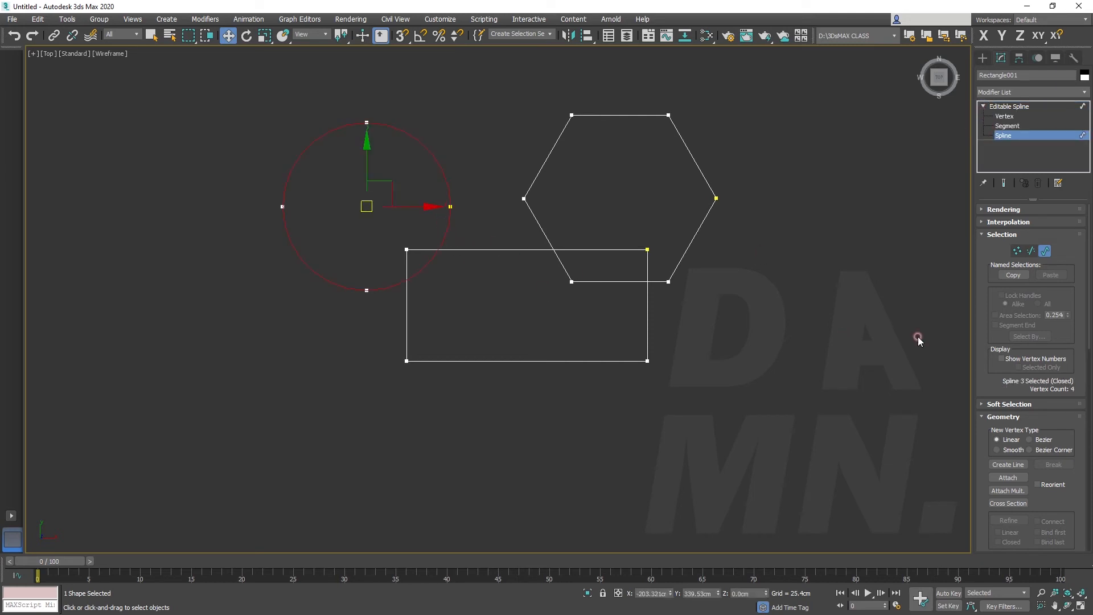
left_click(691, 228)
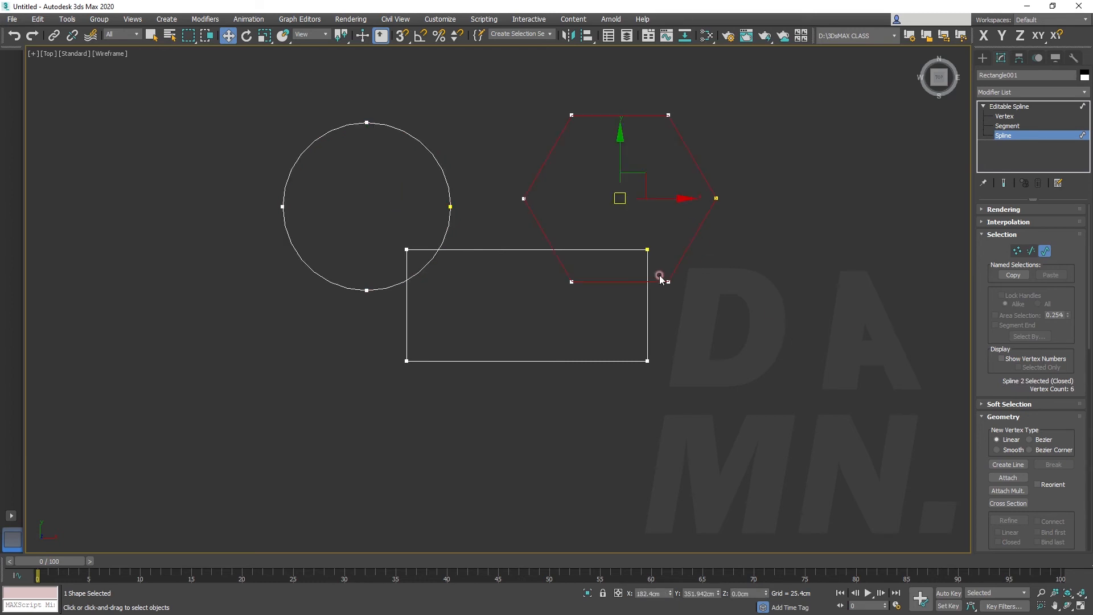
left_click(645, 301)
Select the circle, combine it with the rectangle and hexagon by Boolean Union, and undo the unions
left_click(447, 222)
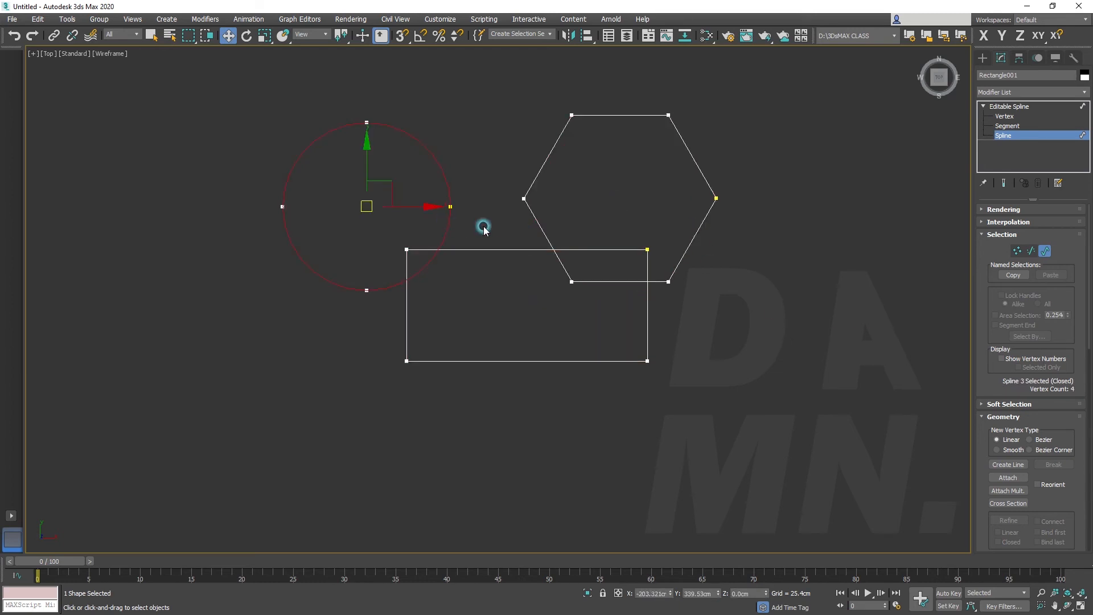
scroll(1039, 405, "down", 3)
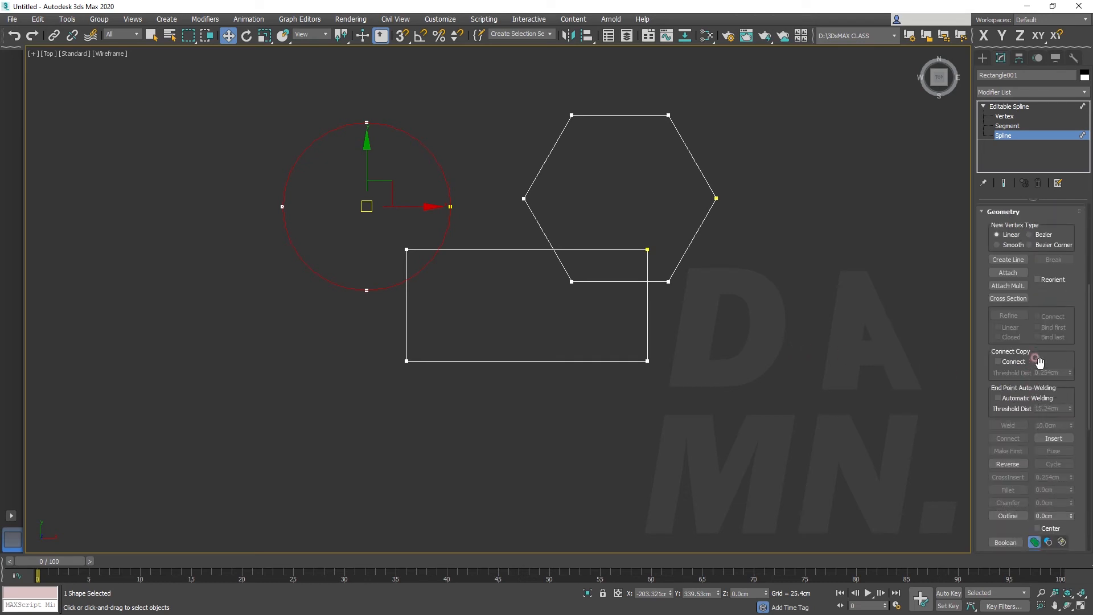
scroll(1046, 396, "down", 3)
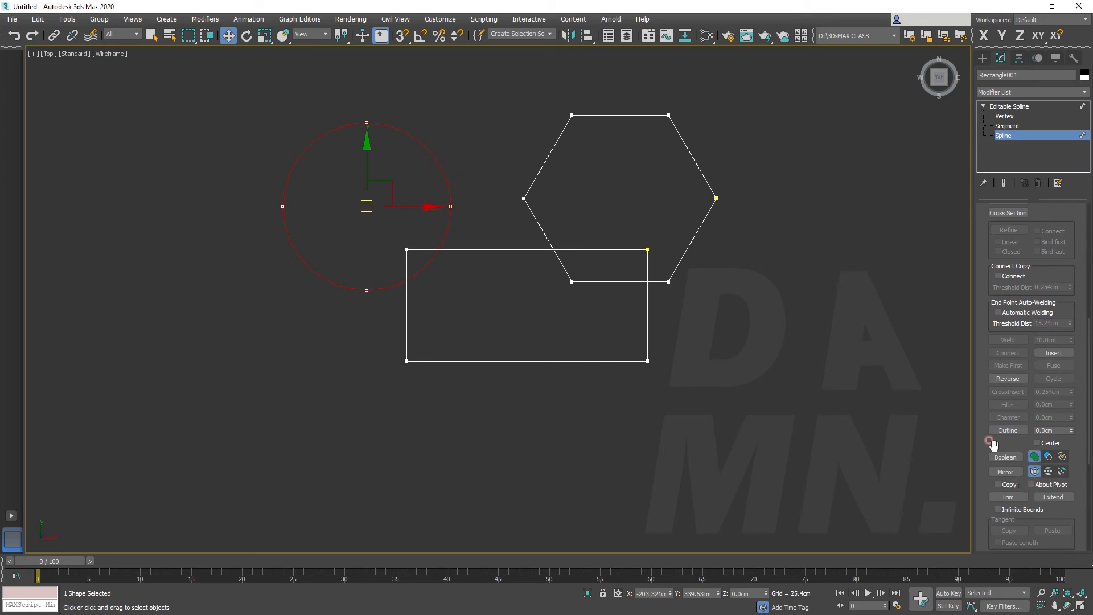
left_click(1006, 457)
left_click(459, 249)
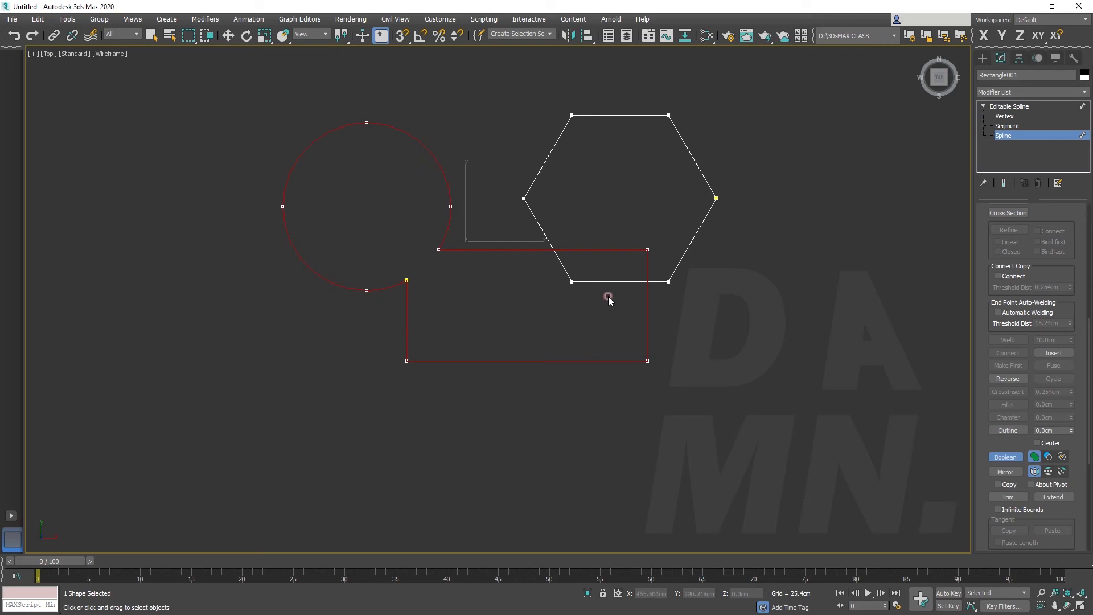
left_click(693, 236)
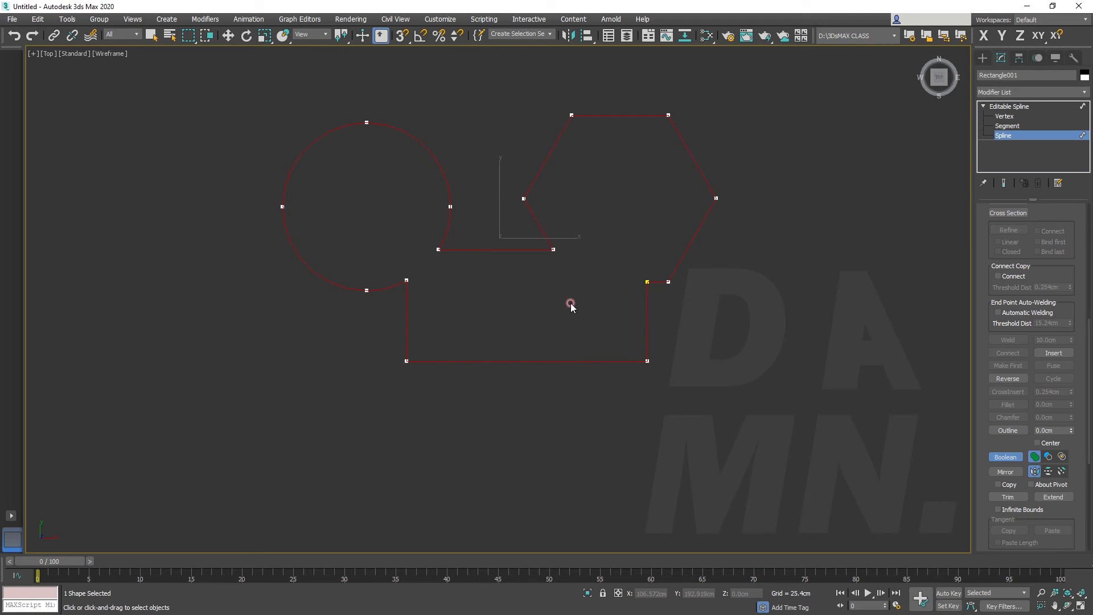
key("ctrl+z")
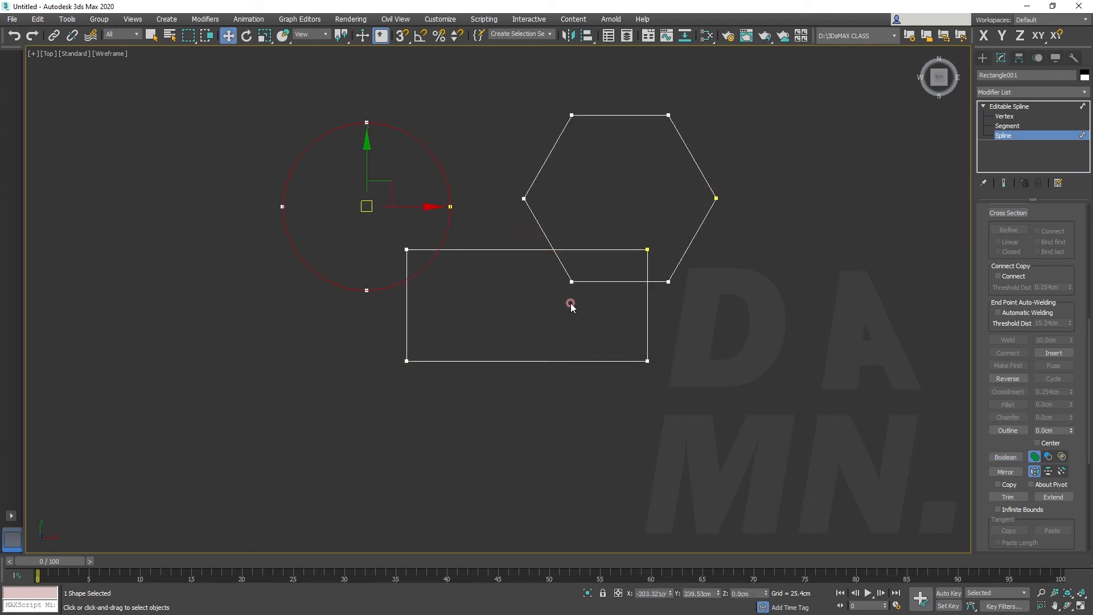
Select the rectangle, subtract the hexagon and circle from it with Boolean Subtraction, and undo the subtractions
scroll(1050, 239, "up", 10)
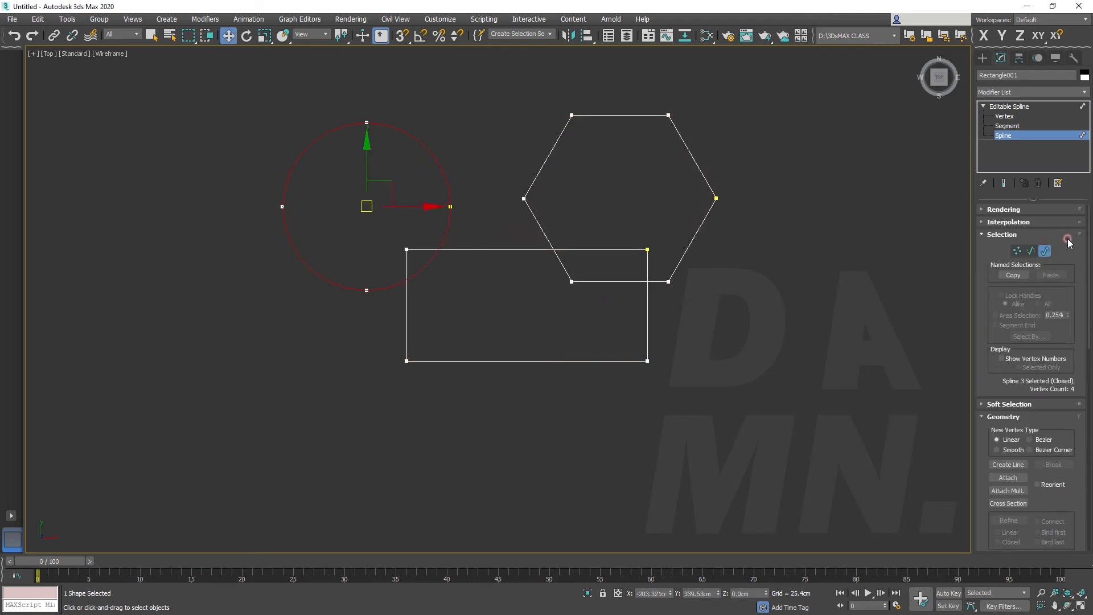
left_click(648, 334)
scroll(1047, 456, "down", 8)
left_click(1005, 456)
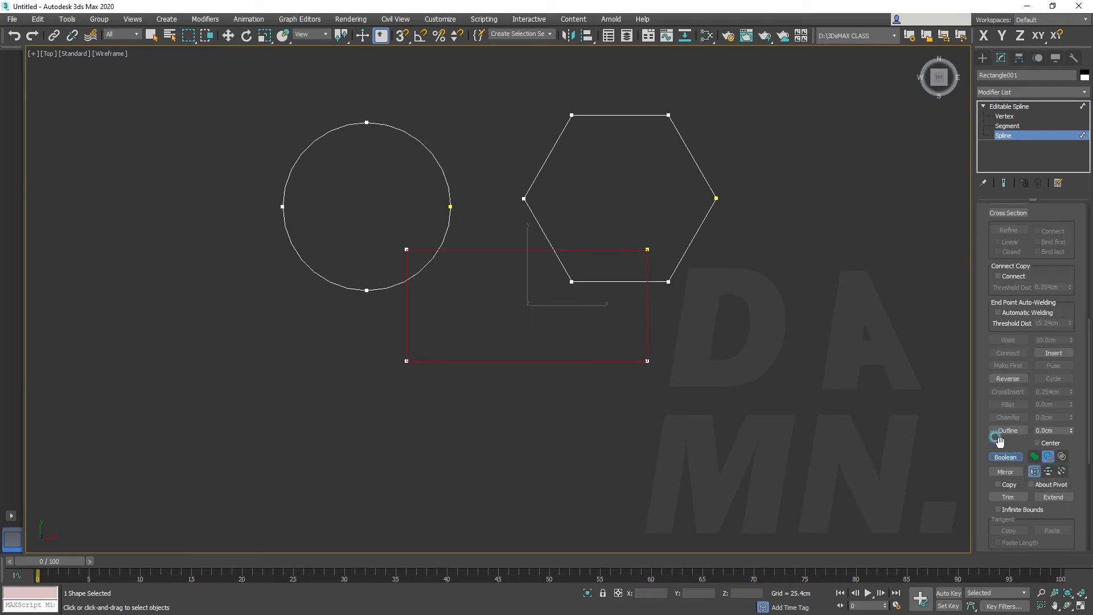
left_click(689, 251)
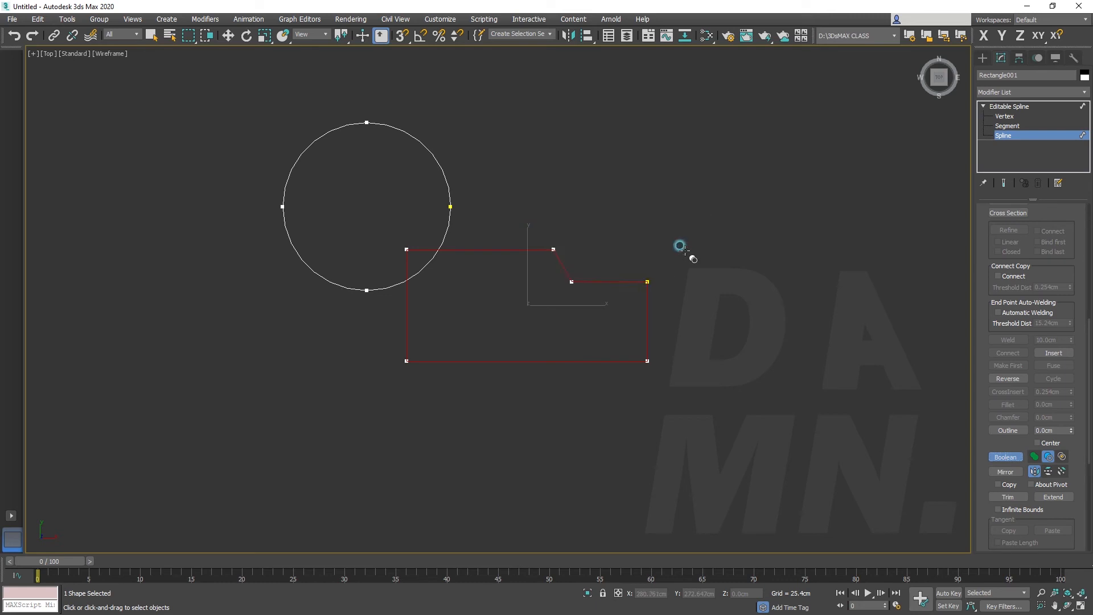
left_click(443, 182)
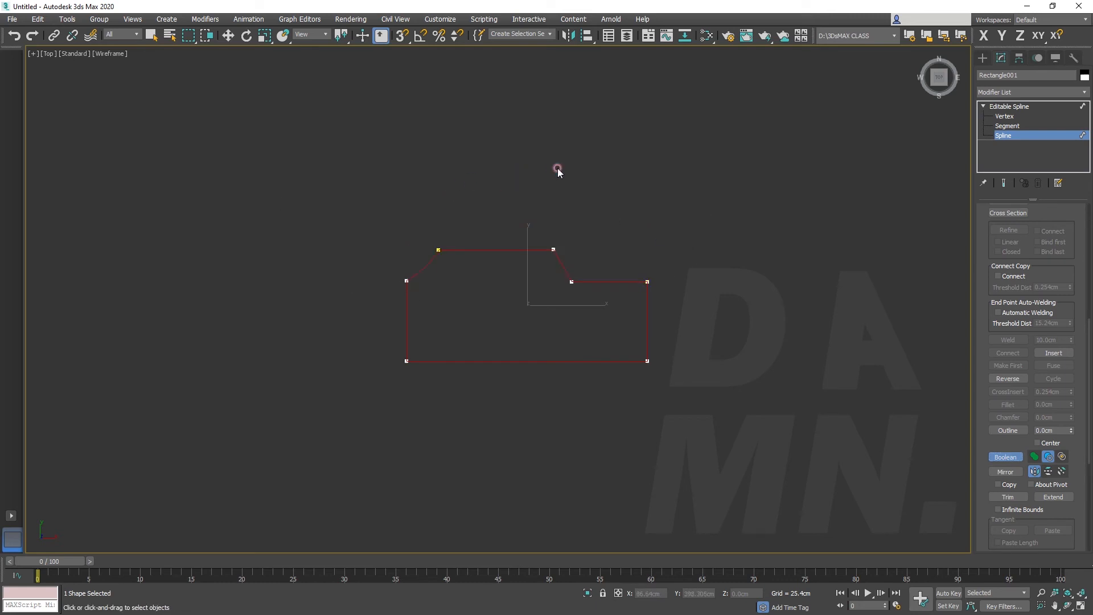
key("ctrl+z")
key("ctrl+z")
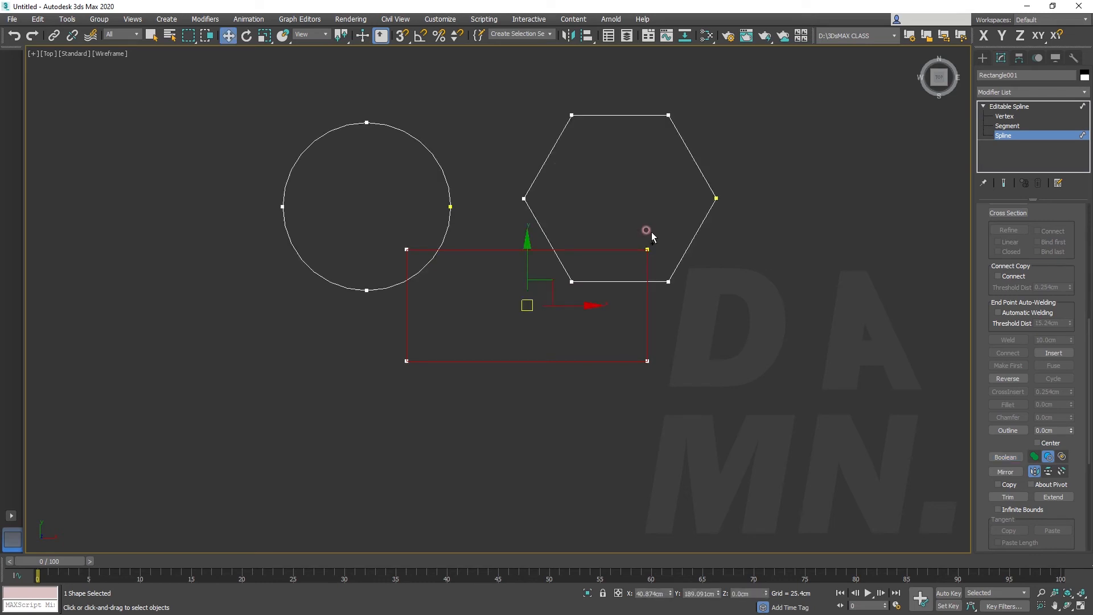
Apply a Boolean Intersection between the rectangle and the circle, and undo it
left_click(1062, 456)
left_click(1007, 458)
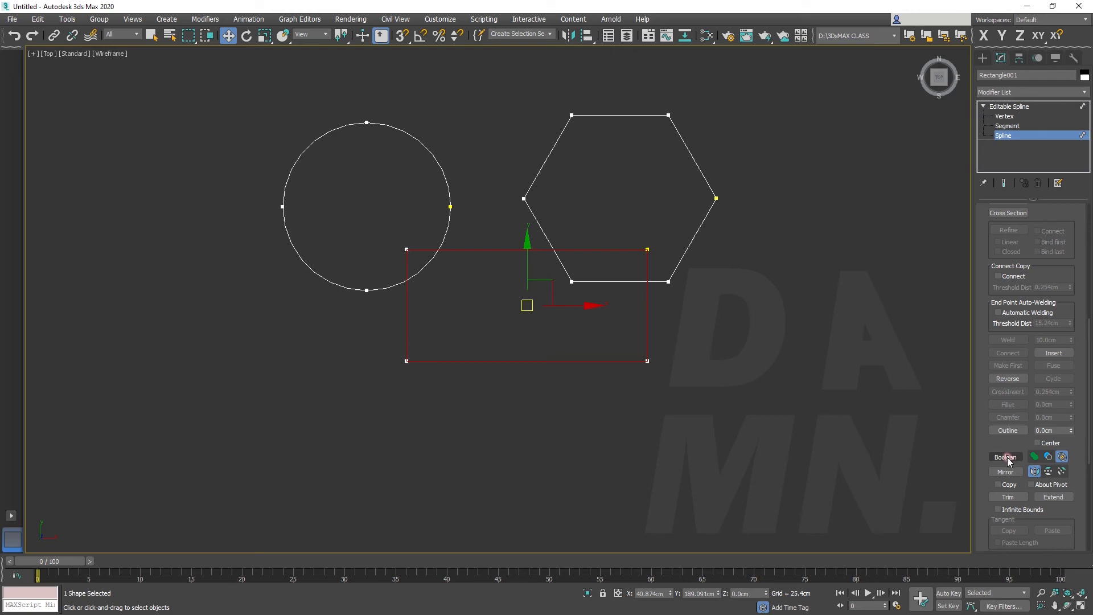
left_click(438, 164)
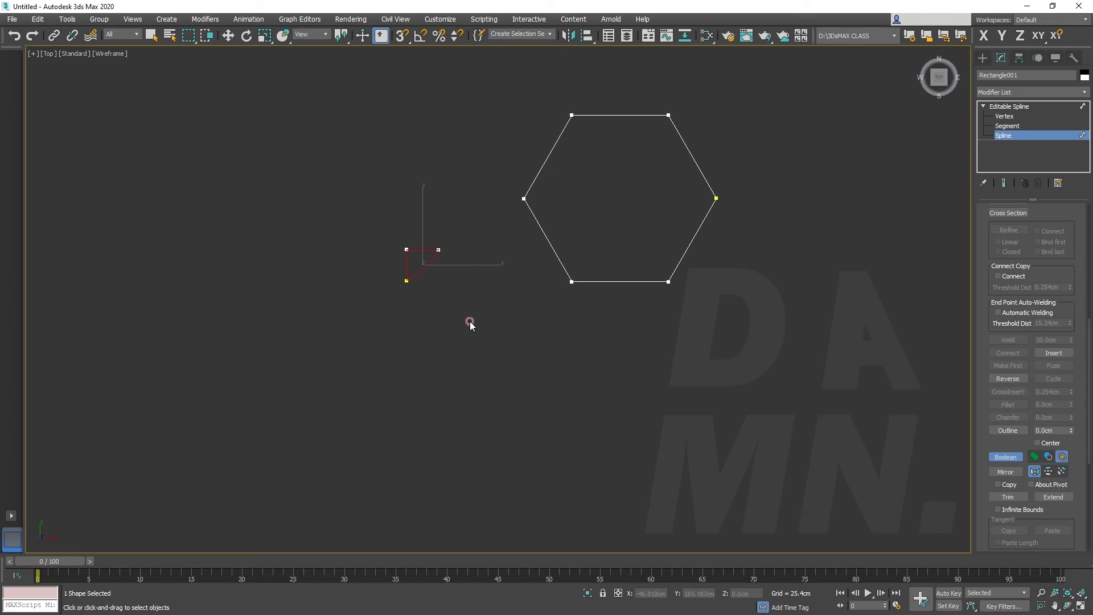
key("ctrl+z")
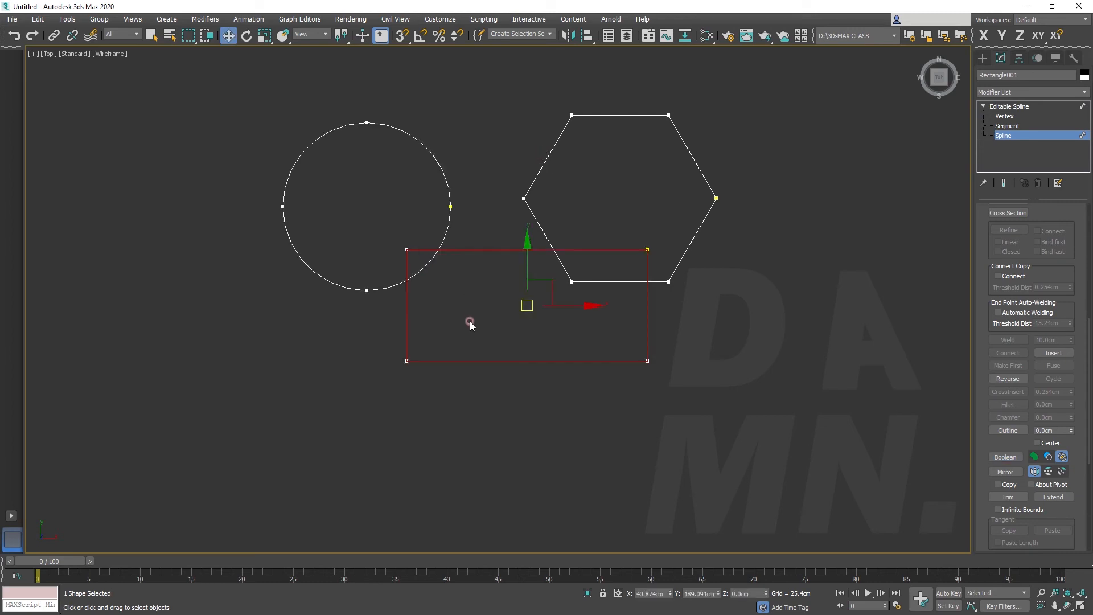
Set the Boolean mode to Union, select the circle, and merge it with the rectangle and hexagon
left_click(1005, 457)
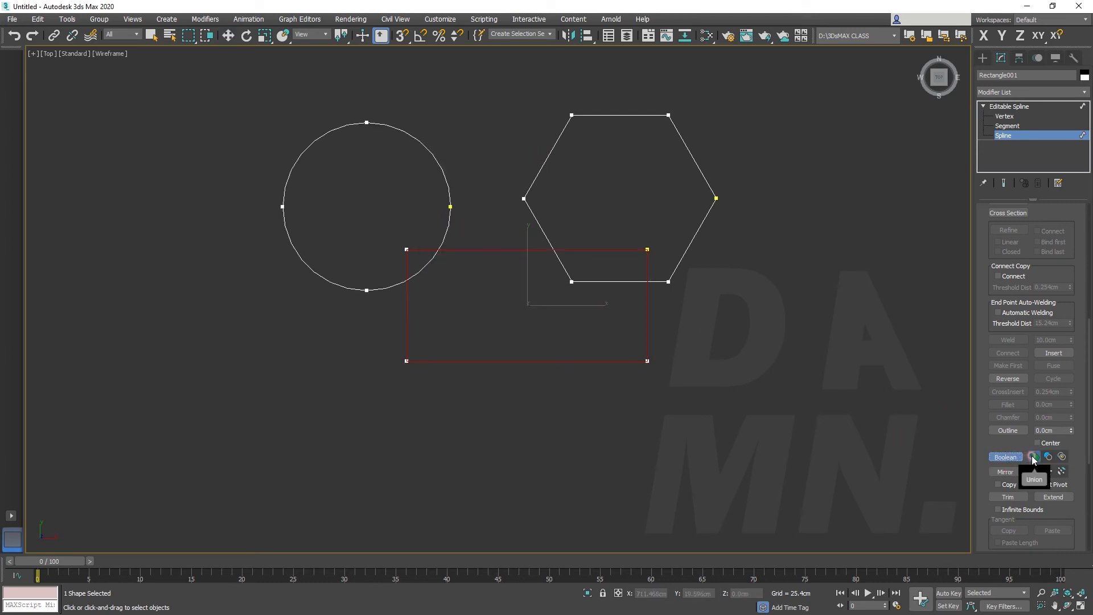
left_click(1034, 458)
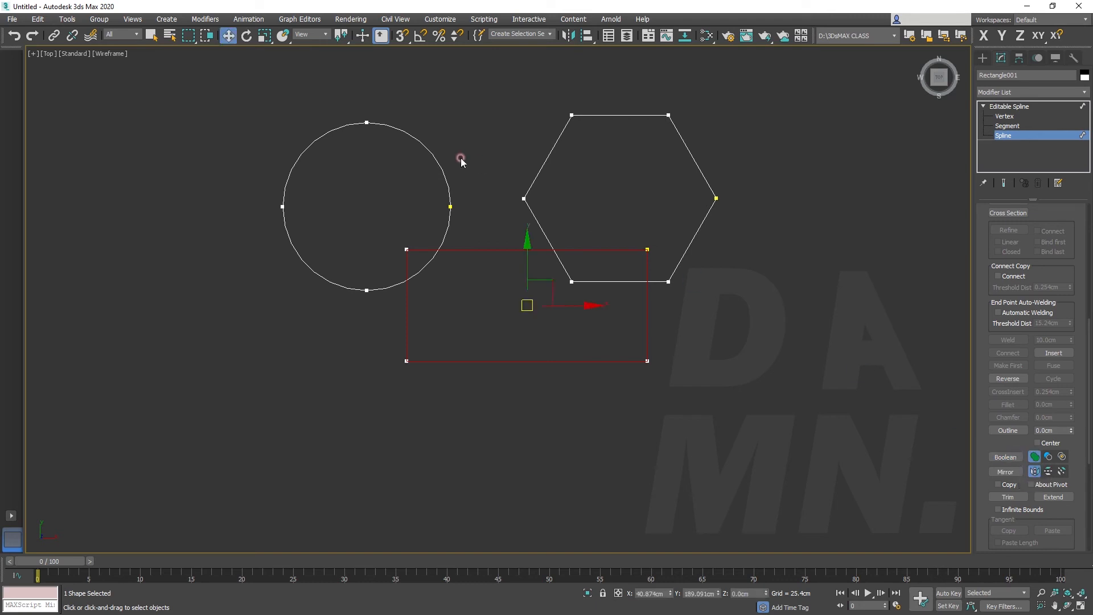
left_click(440, 169)
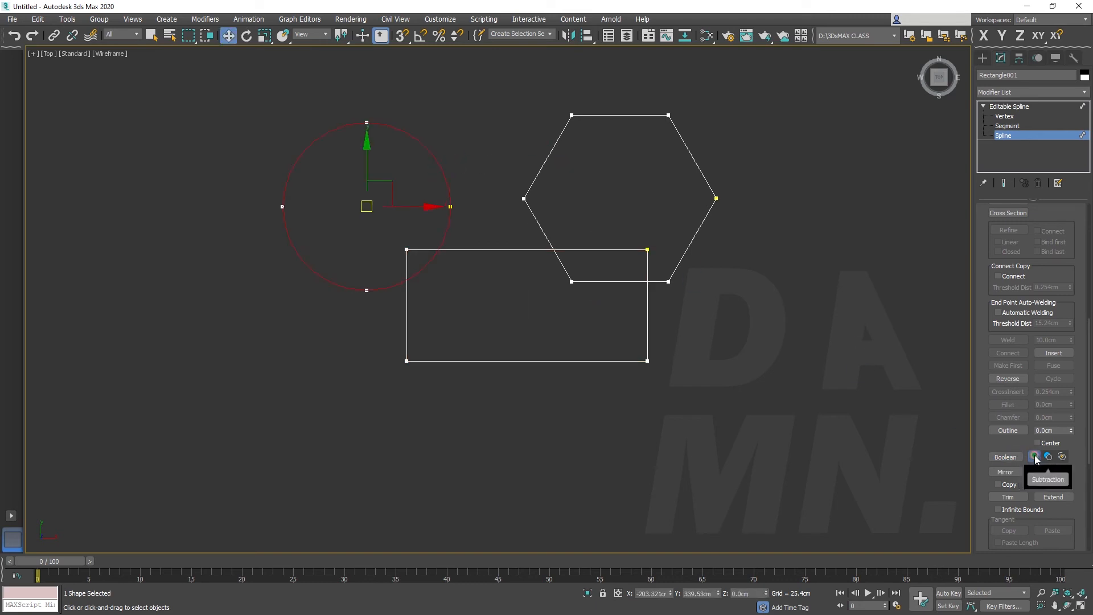
left_click(1016, 457)
left_click(504, 250)
left_click(529, 209)
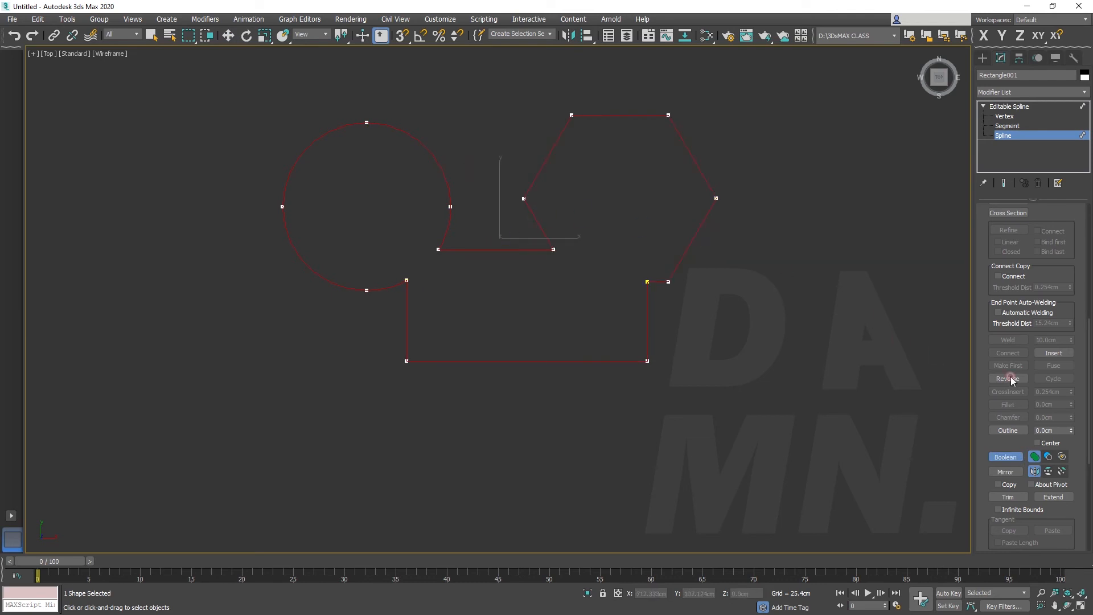
Mirror the merged spline horizontally
left_click(1008, 472)
left_click(1014, 472)
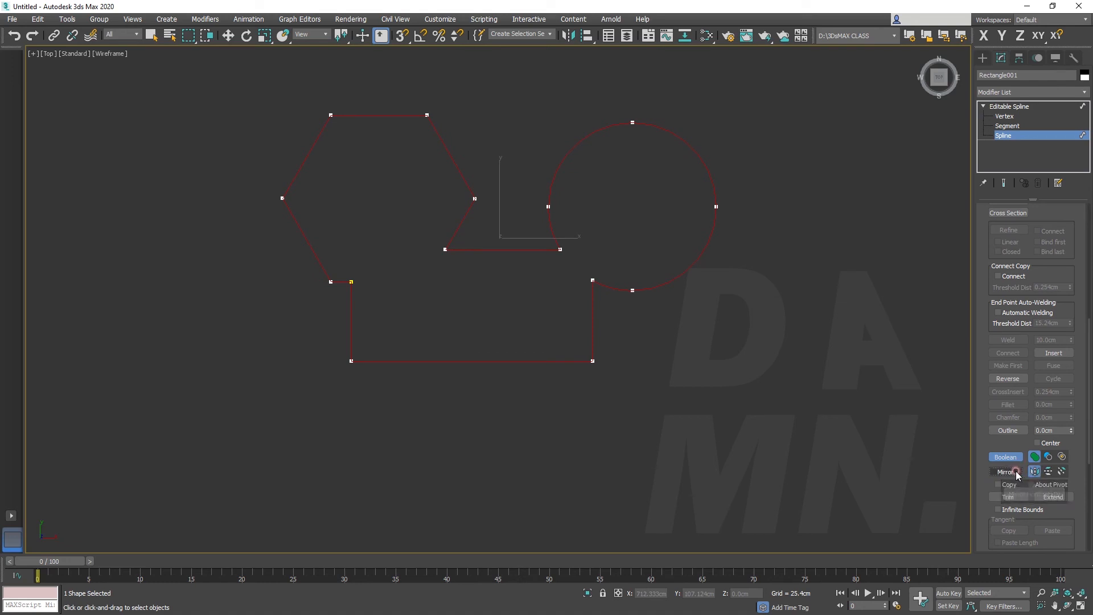
Turn on the Copy option for Mirror and mirror a duplicate of the merged spline horizontally
left_click(1015, 458)
left_click(1014, 473)
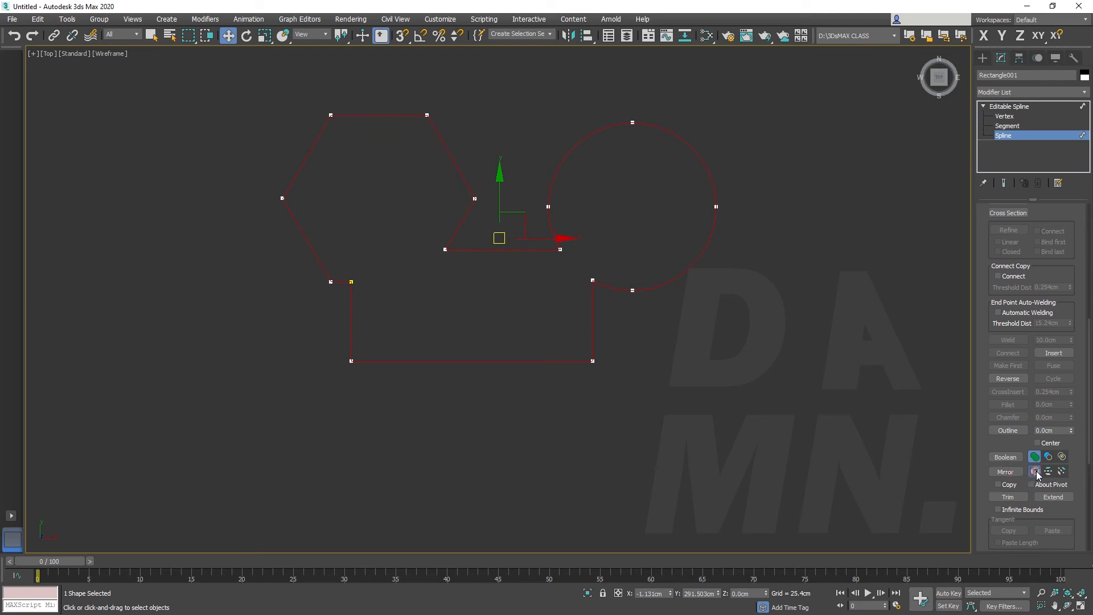
left_click(1061, 472)
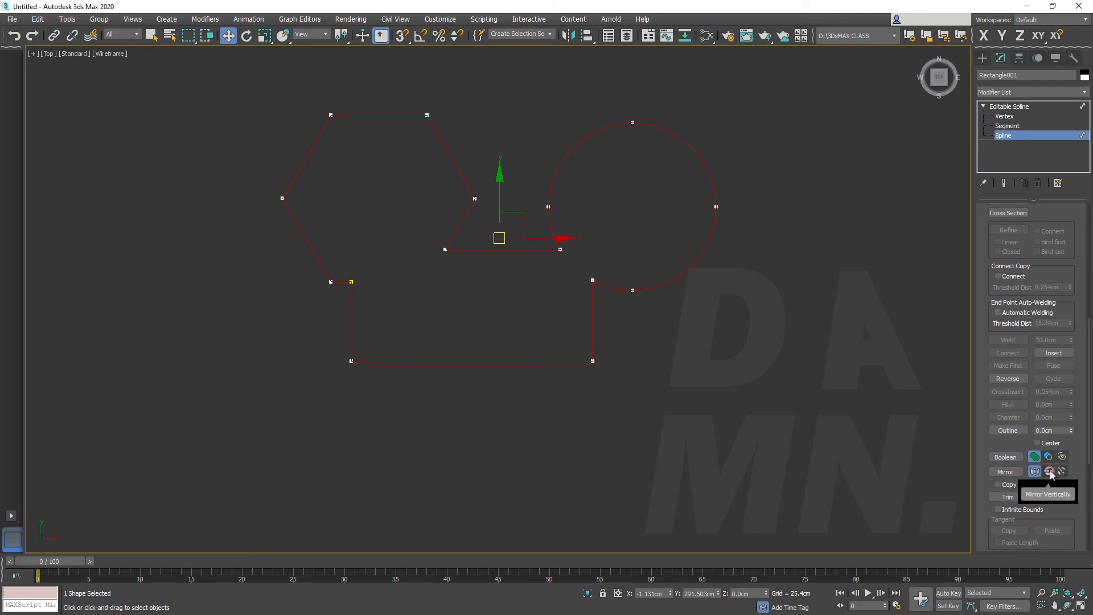
left_click(996, 484)
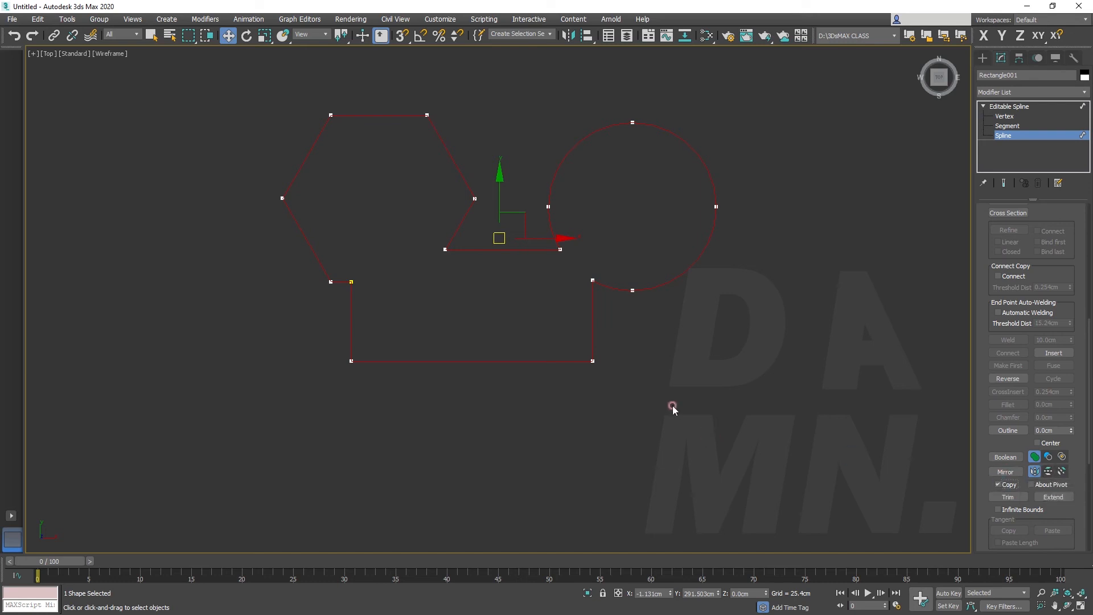
left_click(517, 275)
left_click(526, 251)
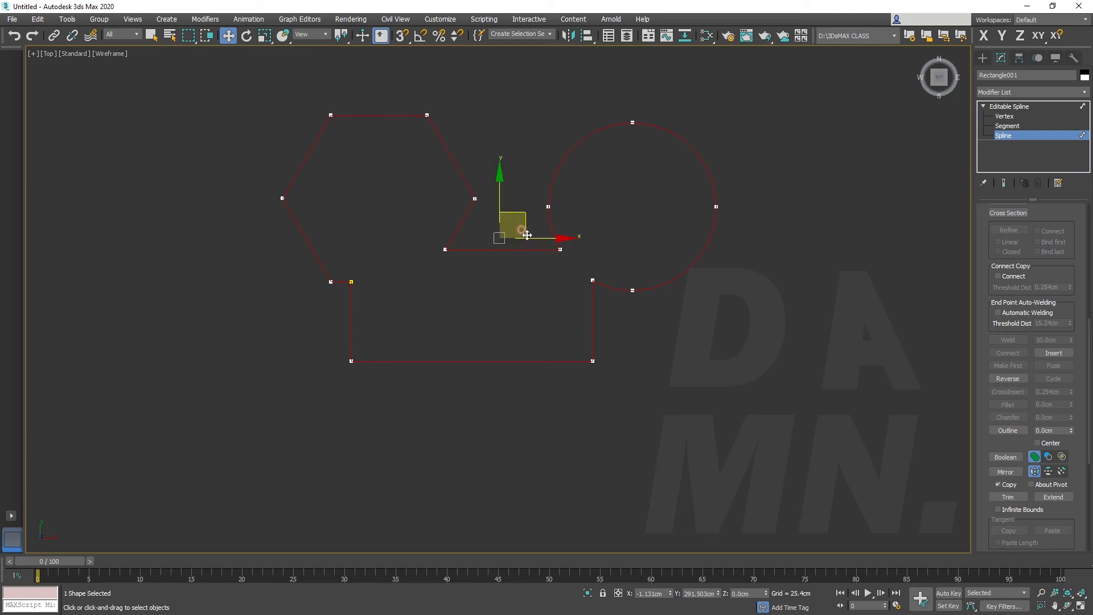
left_click(993, 472)
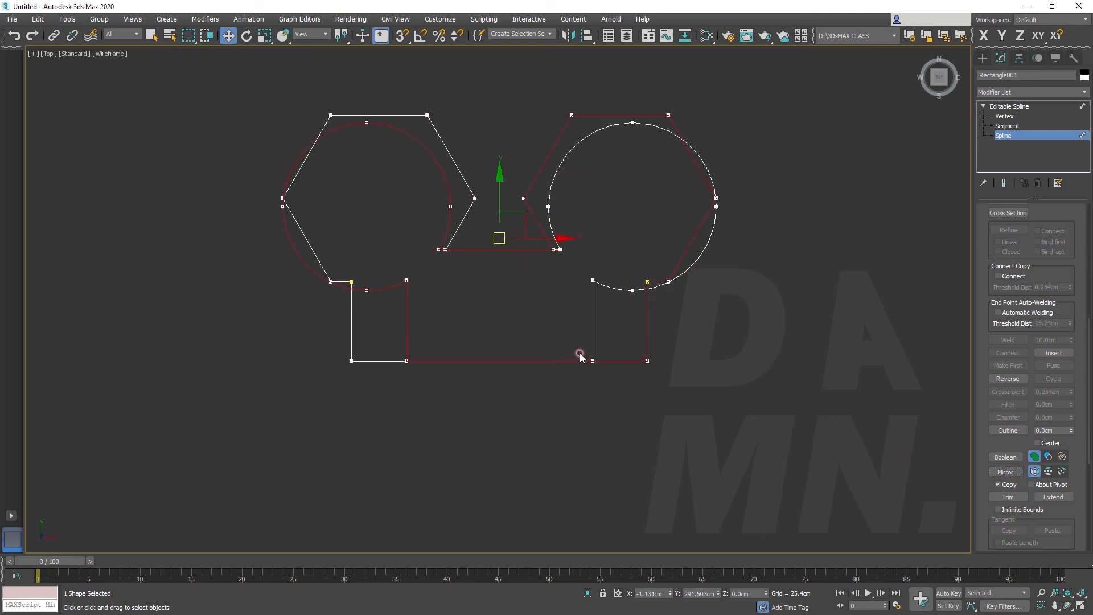
Move the mirrored copy about 673 cm along X so that it sits beside the original spline
left_click_drag(524, 220, 964, 222)
scroll(639, 394, "down", 5)
scroll(563, 399, "up", 5)
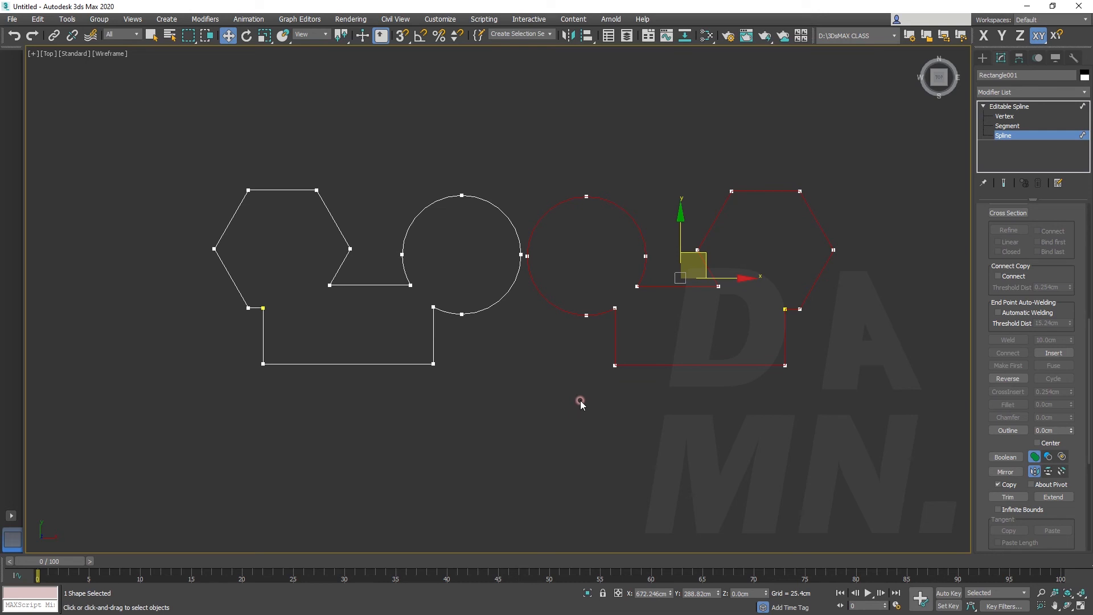
Undo the copy's move, the horizontal mirrors and the Boolean unions, back to the separate circle, rectangle and hexagon
key("ctrl+z")
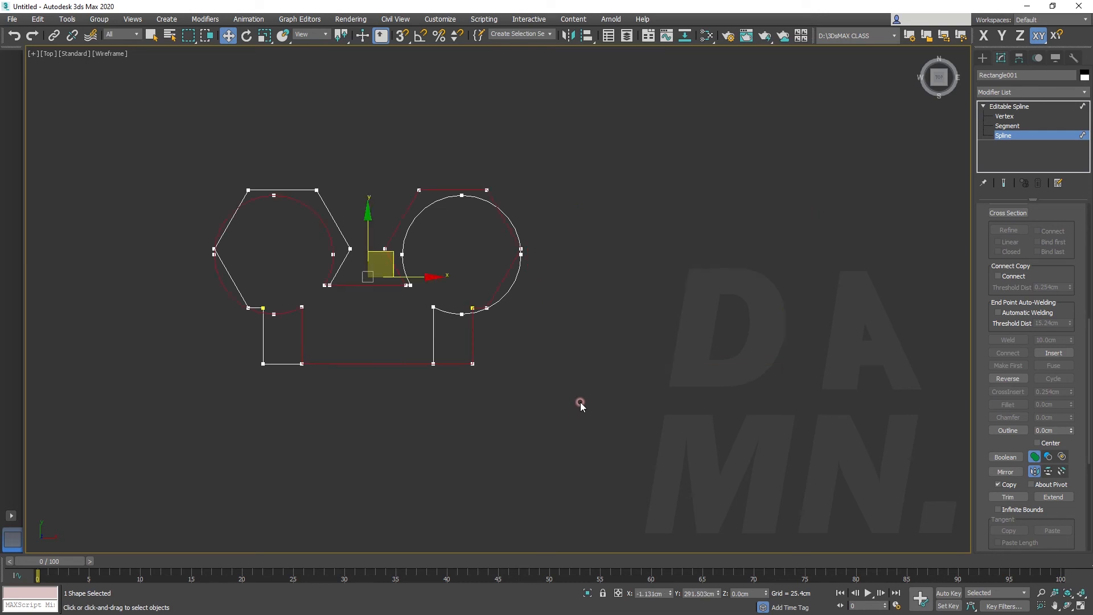
key("ctrl+z")
key("ctrl+z")
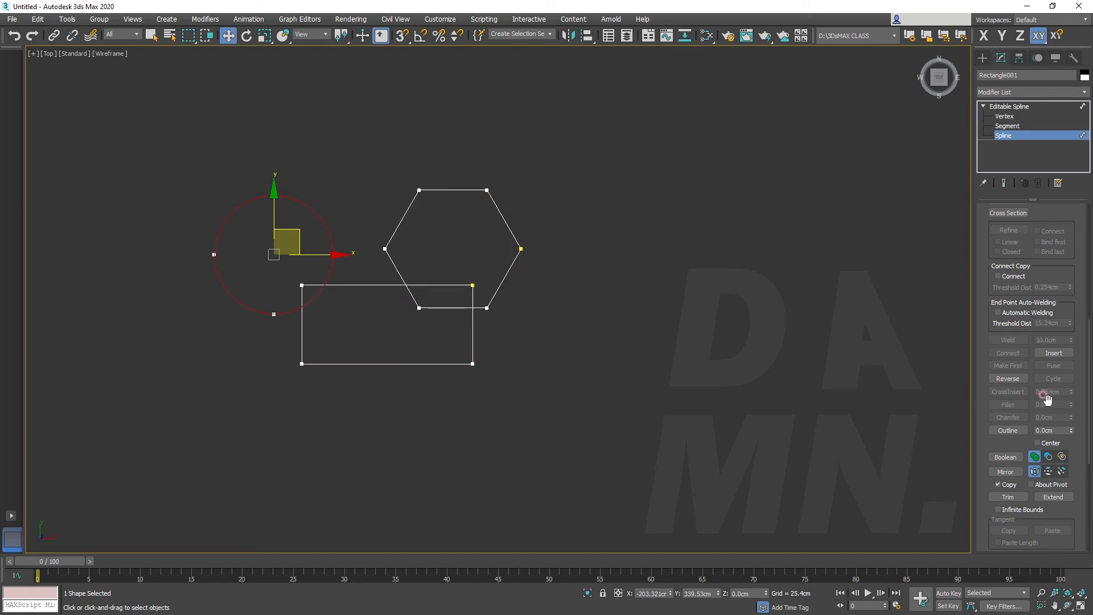
Trim the overlapping portions where the rectangle crosses the circle and the hexagon, then leave the Trim tool
scroll(1047, 399, "down", 3)
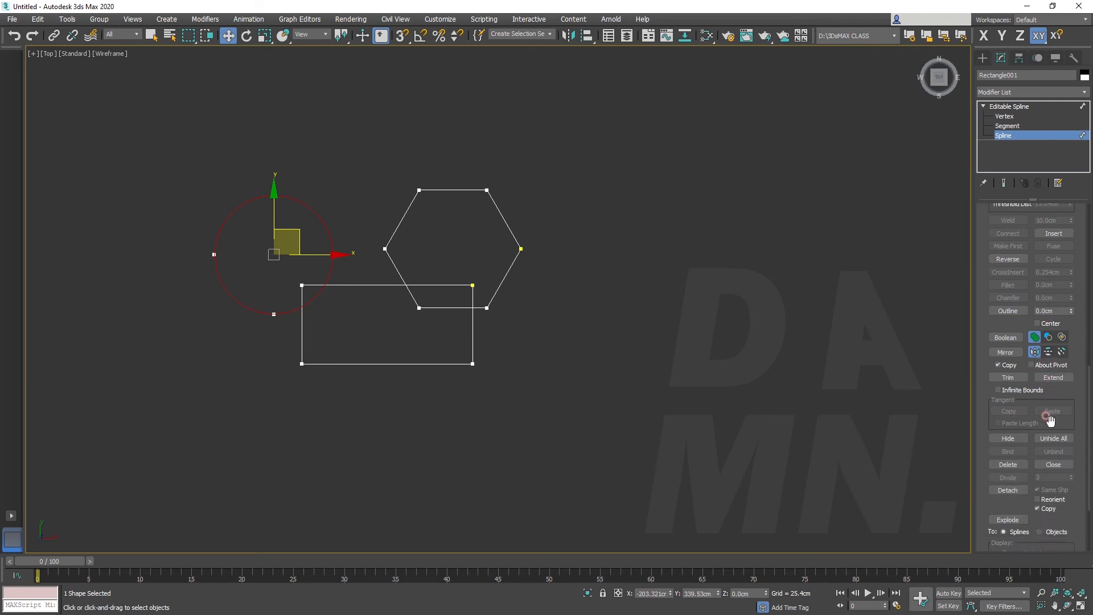
left_click(1005, 377)
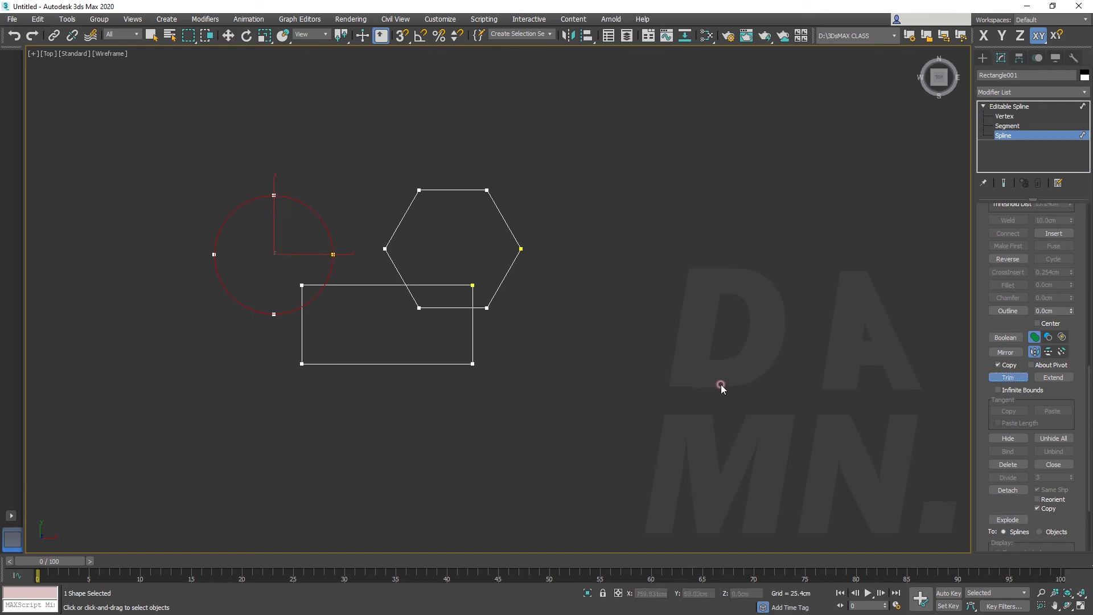
left_click(311, 285)
left_click(315, 298)
left_click(312, 286)
left_click(436, 285)
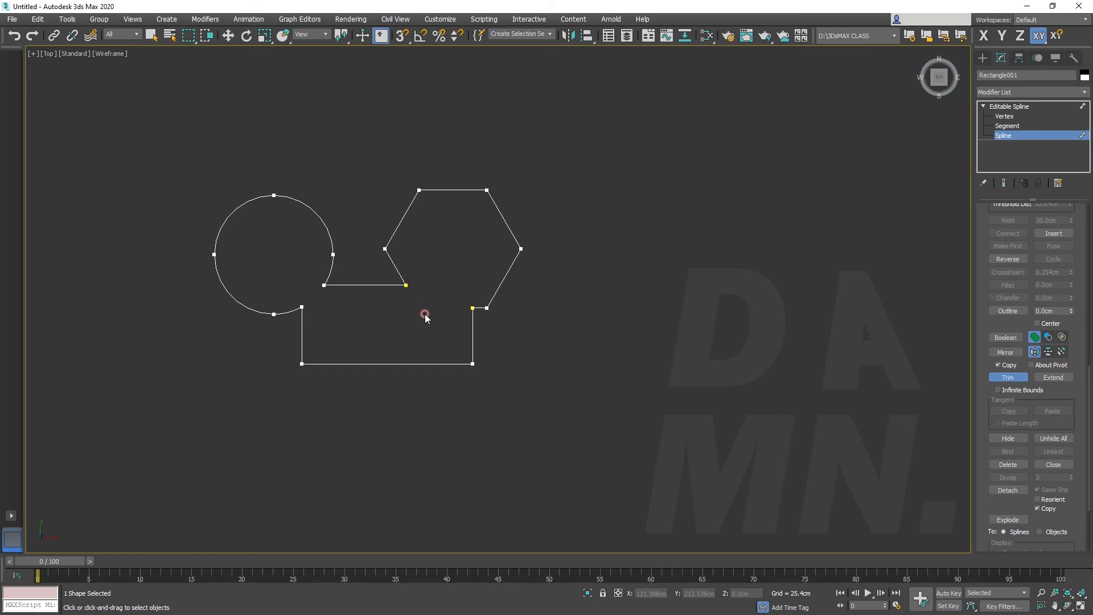
scroll(1033, 374, "up", 10)
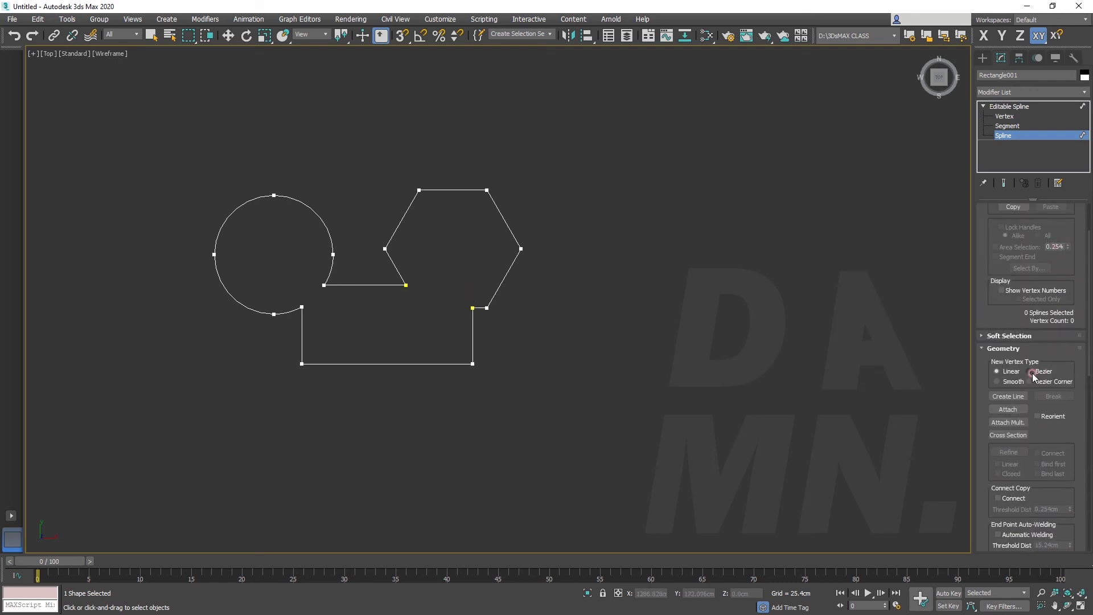
scroll(1034, 376, "up", 2)
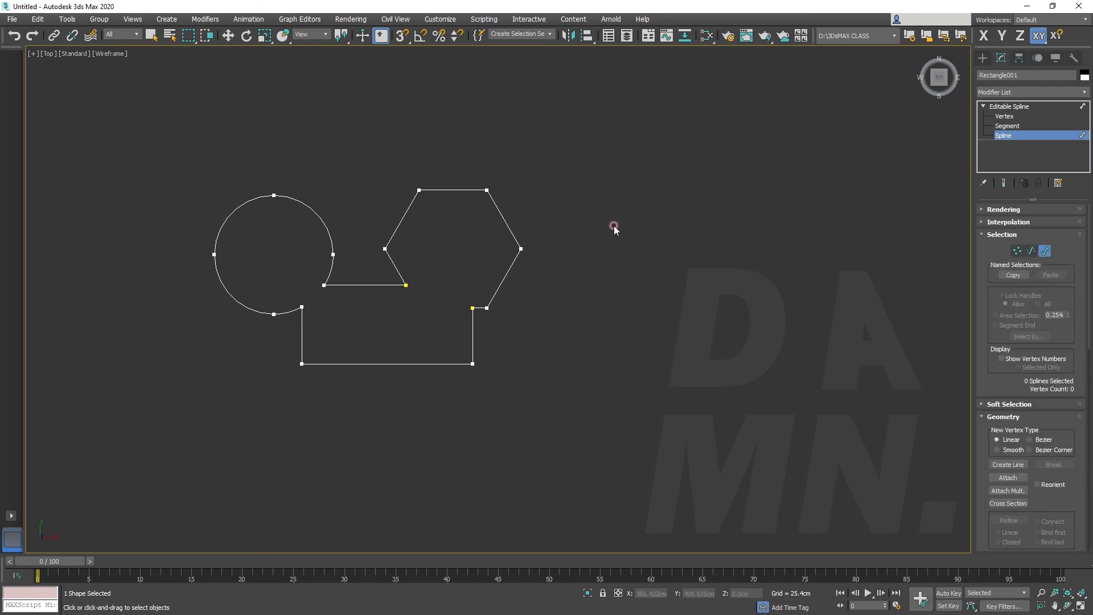
scroll(1042, 335, "down", 10)
right_click(598, 270)
Select the open lower rectangle spline and extend its two vertical ends up to the hexagon's top edge and the circle
left_click(504, 225)
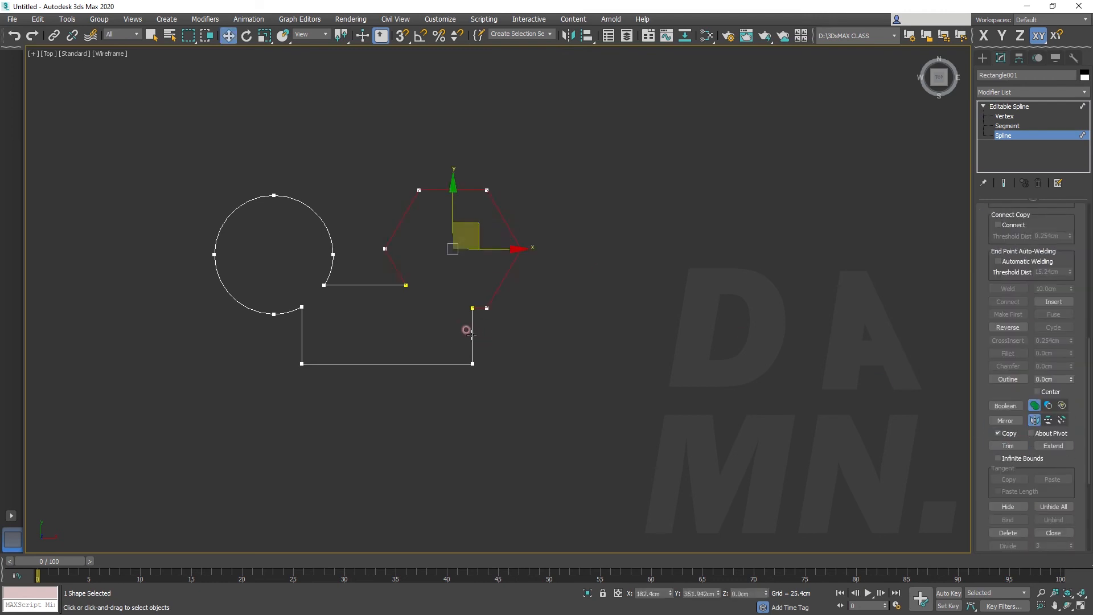
left_click(472, 330)
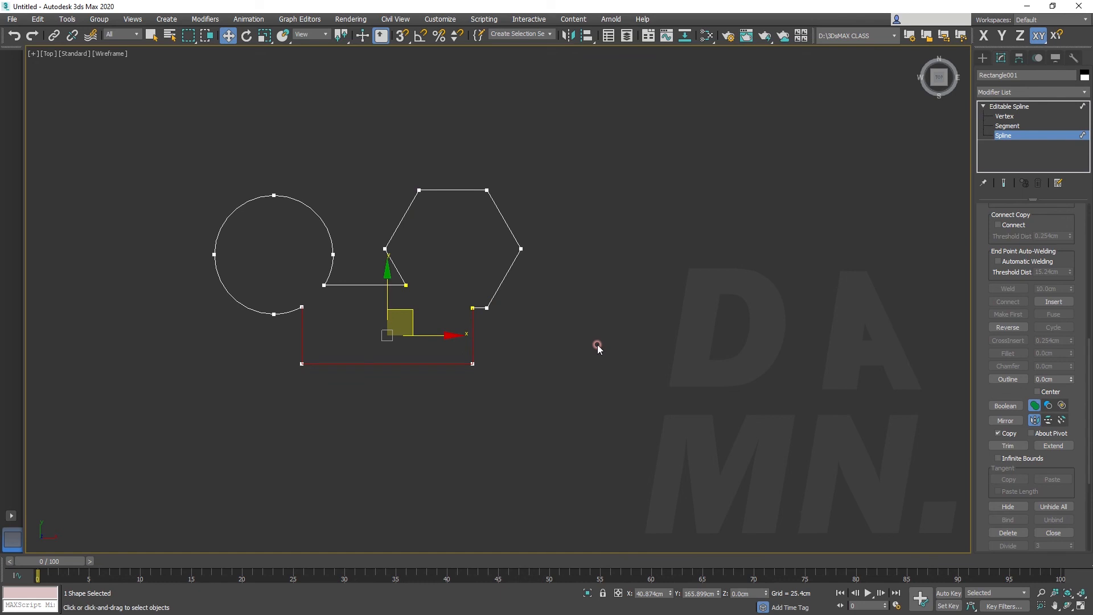
scroll(1053, 435, "down", 1)
left_click(1052, 430)
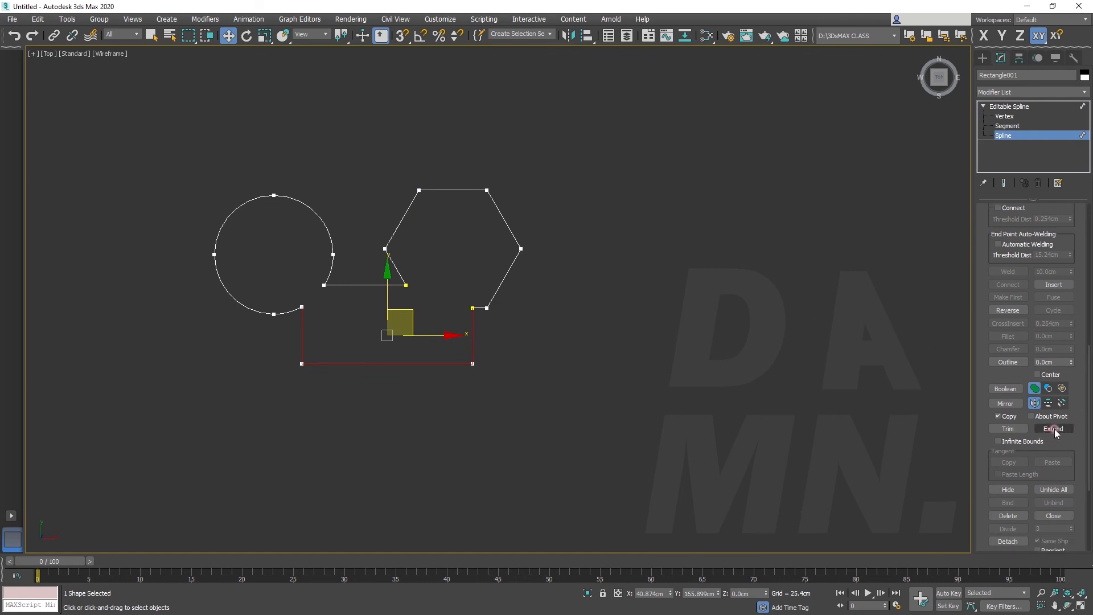
left_click(1055, 429)
left_click(470, 307)
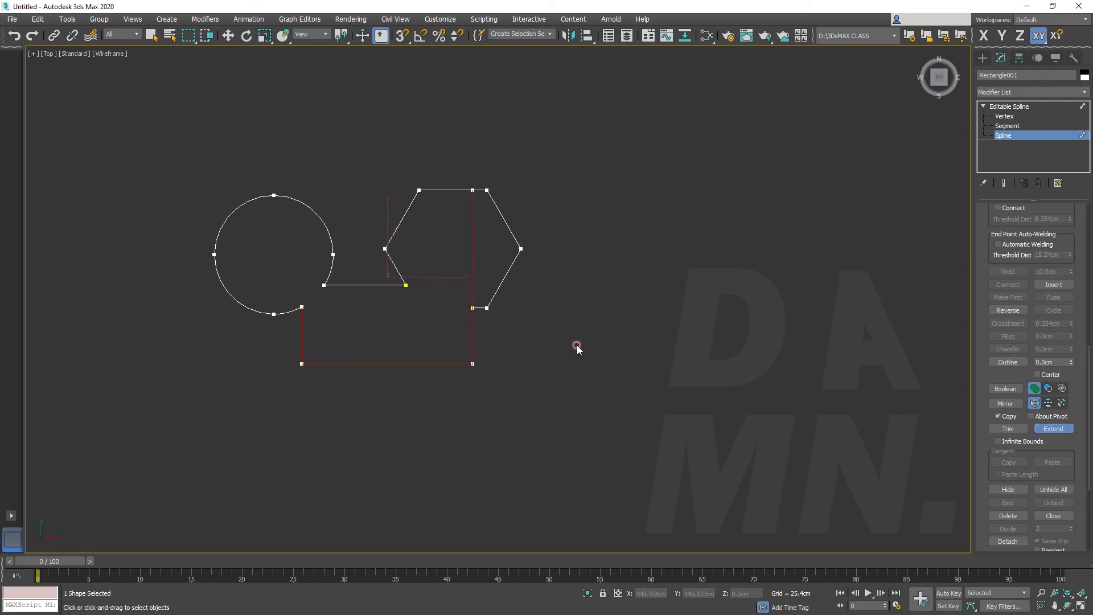
left_click(299, 310)
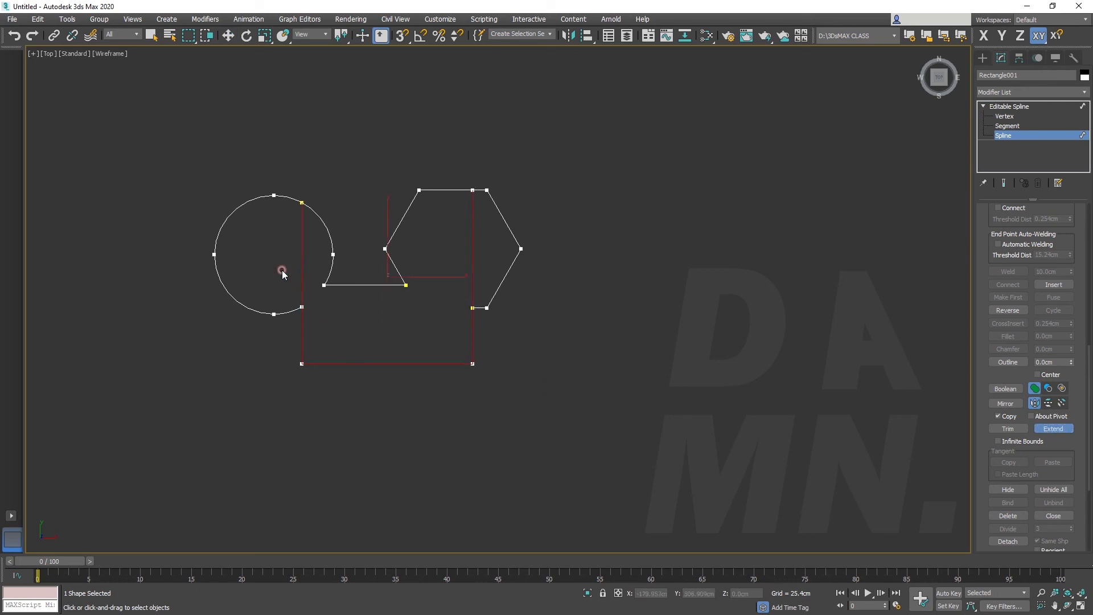
left_click(1009, 106)
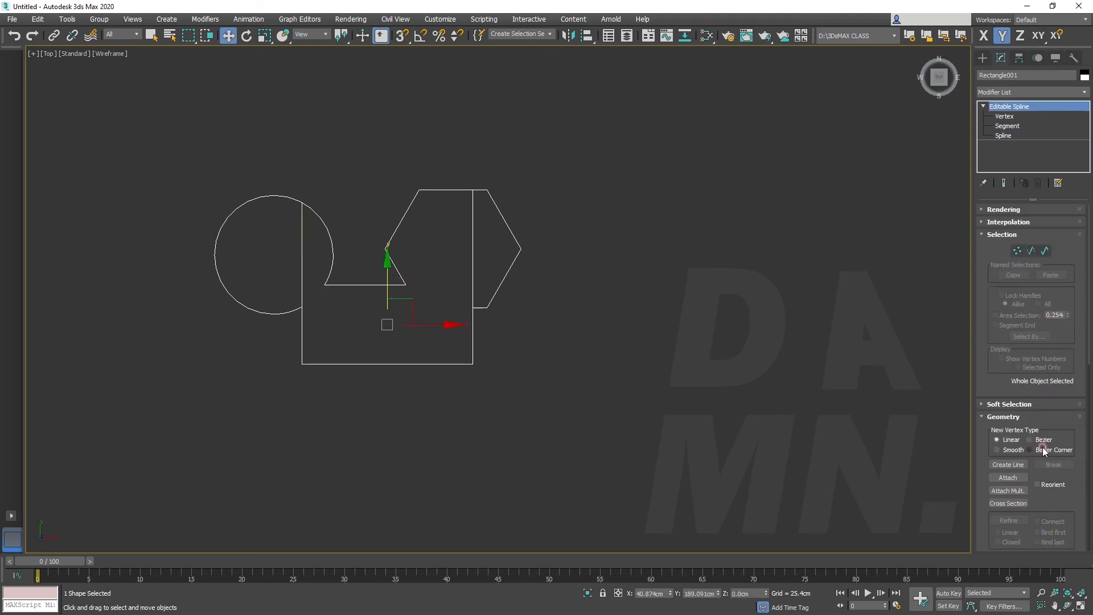
scroll(1044, 455, "down", 8)
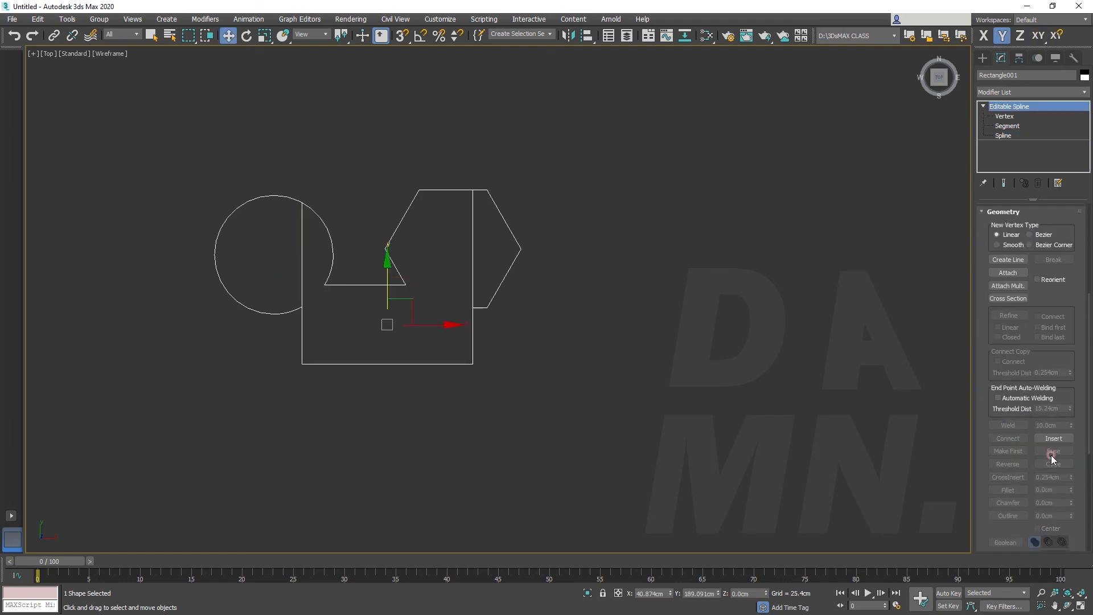
scroll(1048, 376, "up", 8)
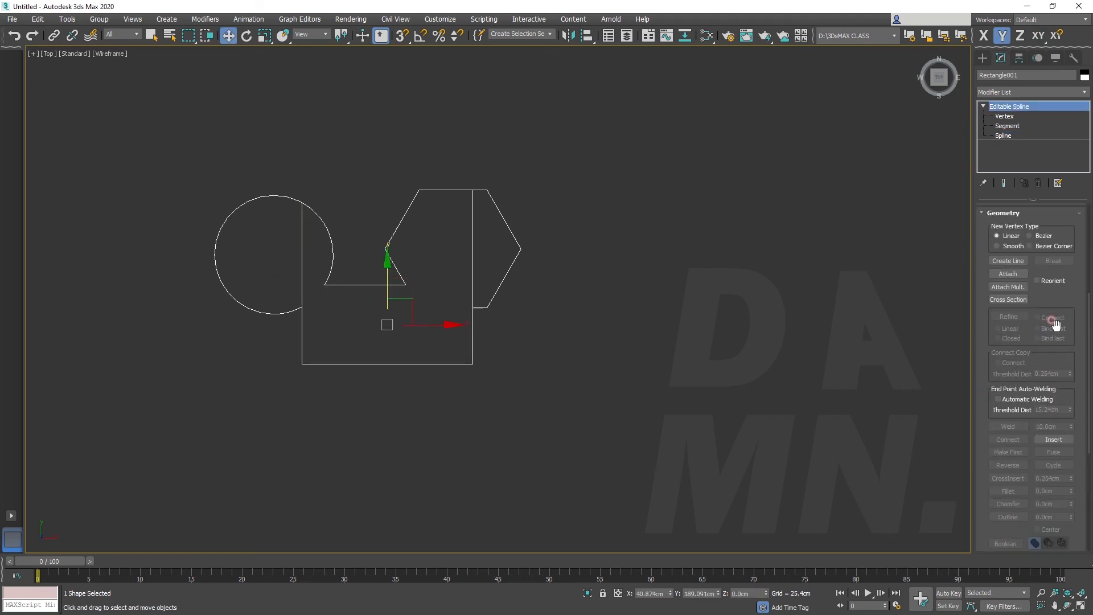
left_click(1056, 252)
scroll(1047, 436, "down", 5)
scroll(1047, 435, "down", 1)
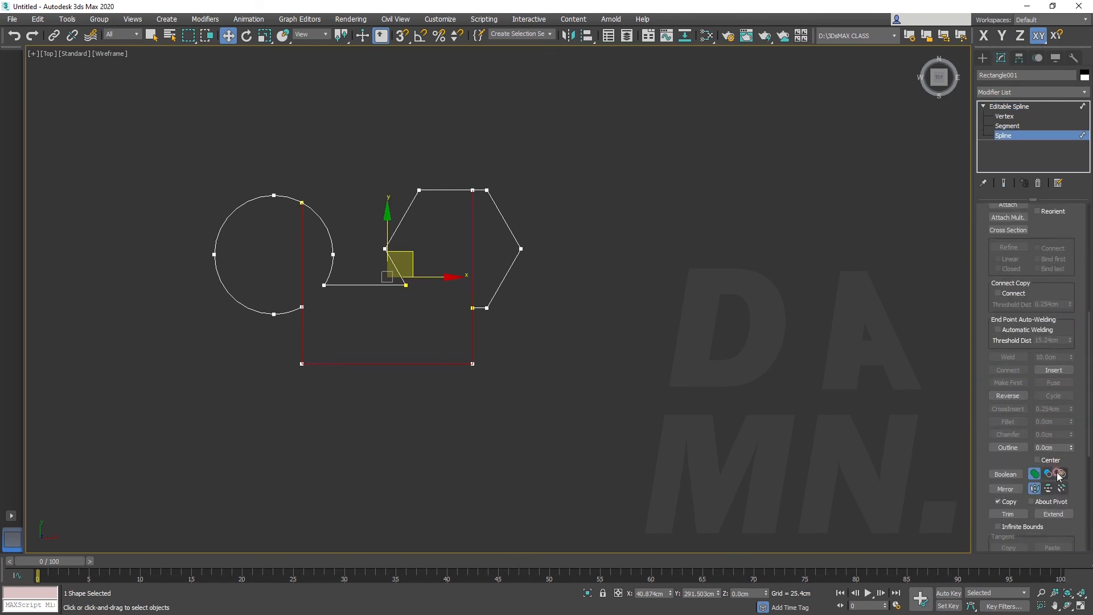
scroll(1059, 472, "down", 1)
left_click(1056, 497)
left_click(941, 433)
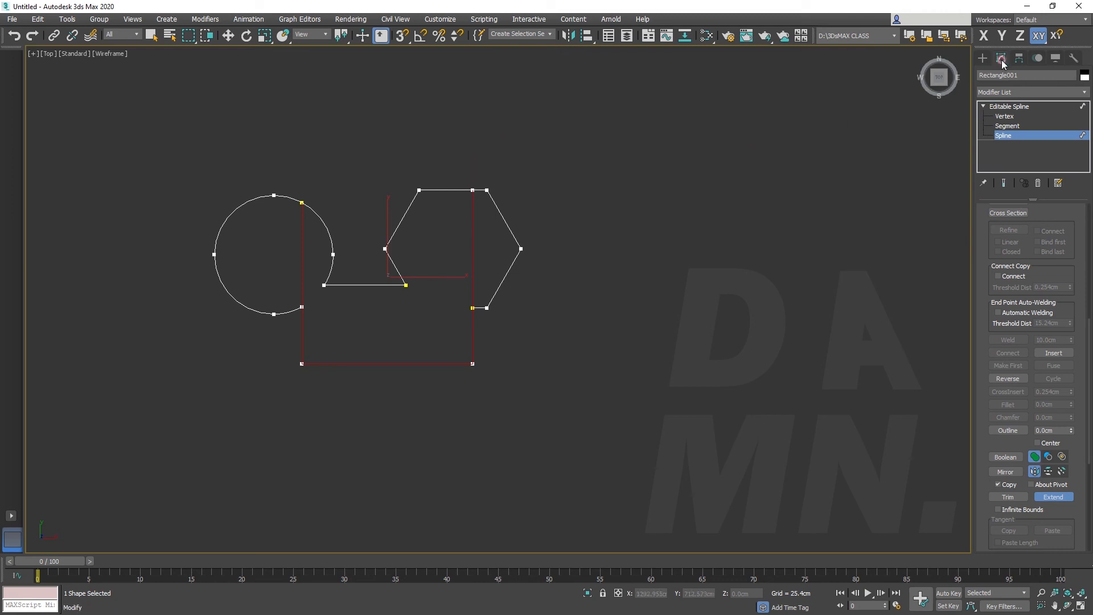
Draw a straight horizontal line above the shapes, spanning past both sides of the hexagon
left_click(982, 58)
left_click(1008, 135)
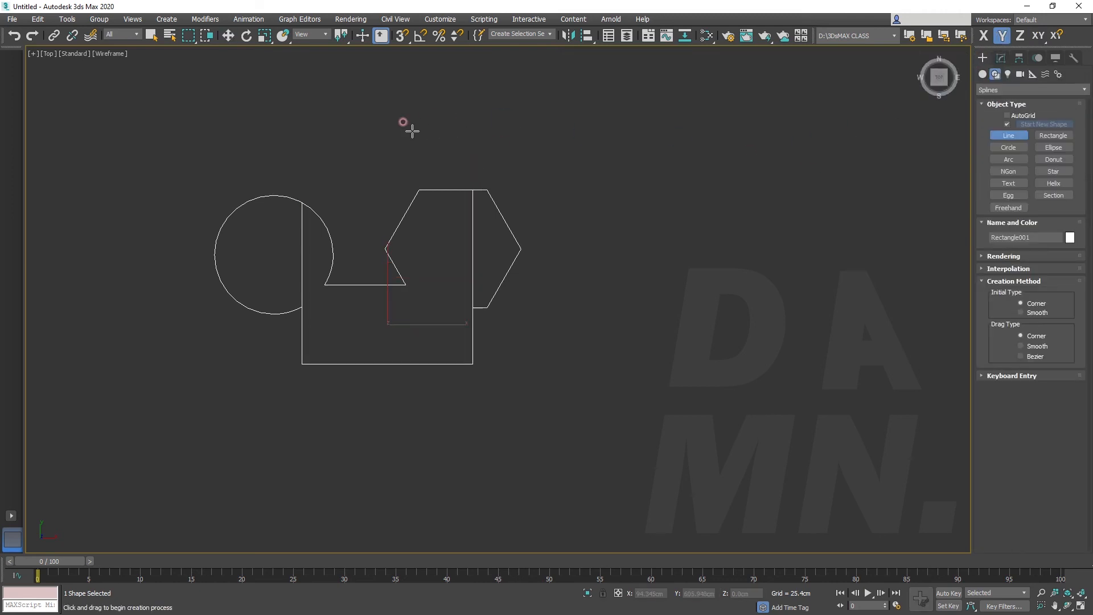
left_click(388, 127)
left_click(610, 127)
right_click(631, 141)
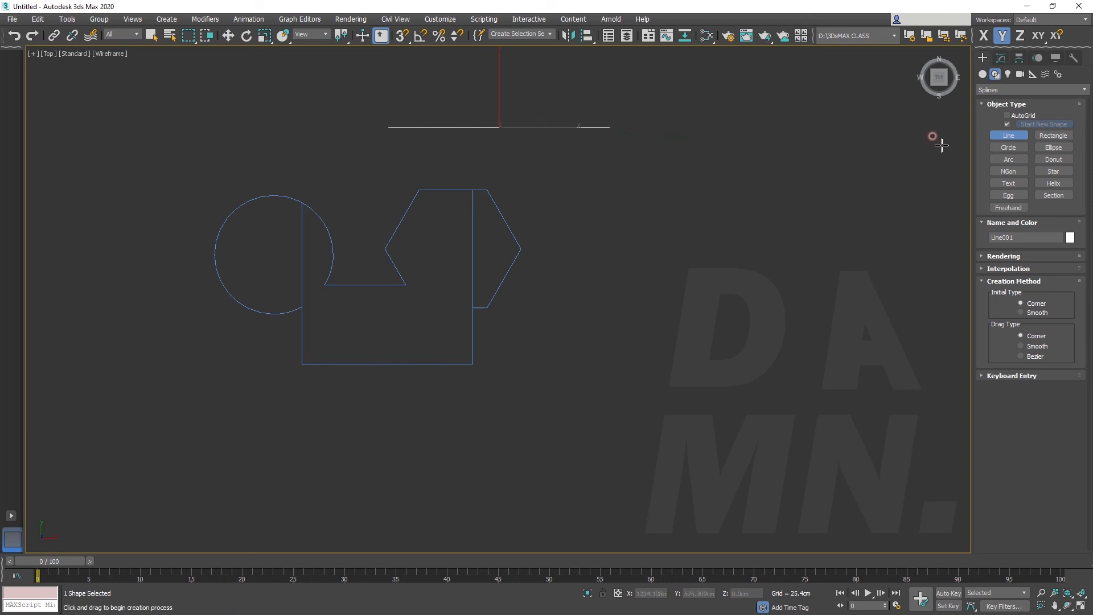
right_click(763, 187)
Extend the circle's open lower end across the horizontal segment to the hexagon's upper slanted edge
left_click(1000, 58)
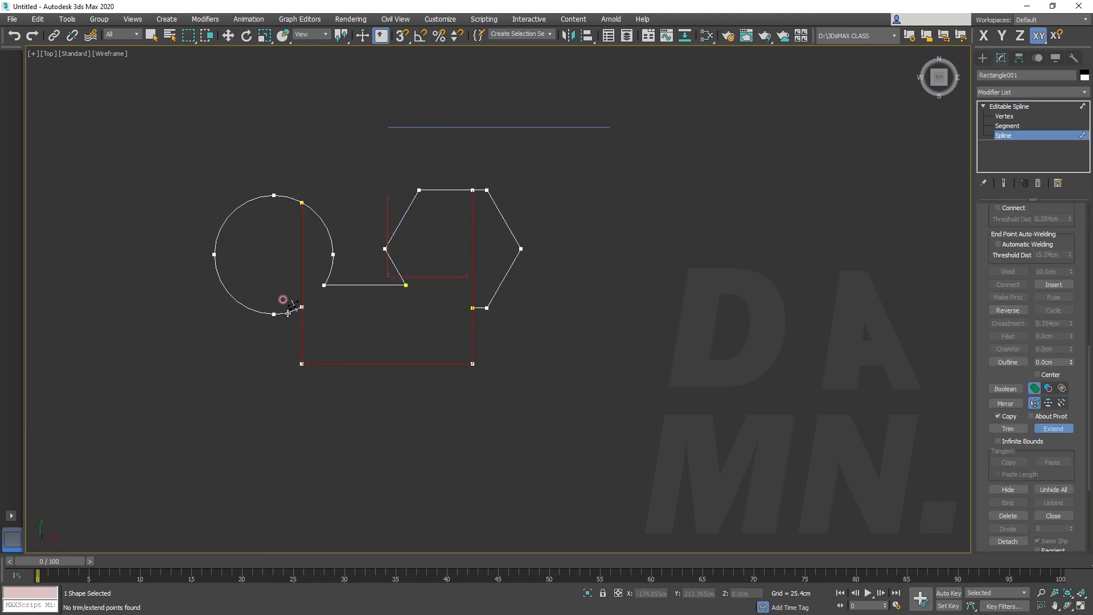
left_click(282, 300)
left_click(331, 292)
left_click(367, 273)
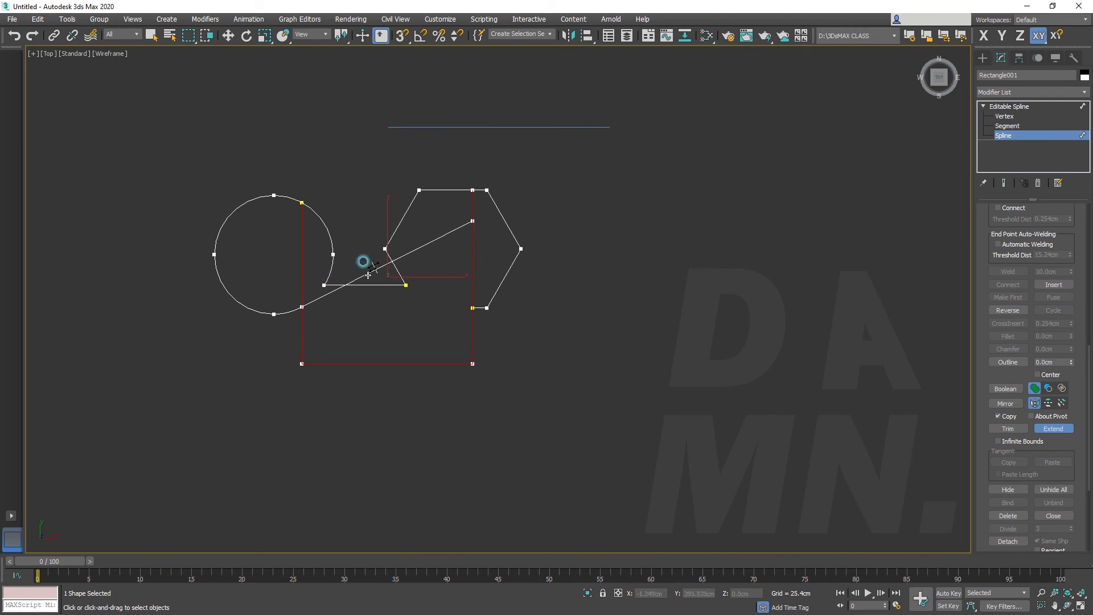
left_click(470, 226)
Attach the horizontal line to the editable spline and extend the rectangle's vertical side inside the hexagon up to it
scroll(1048, 314, "up", 10)
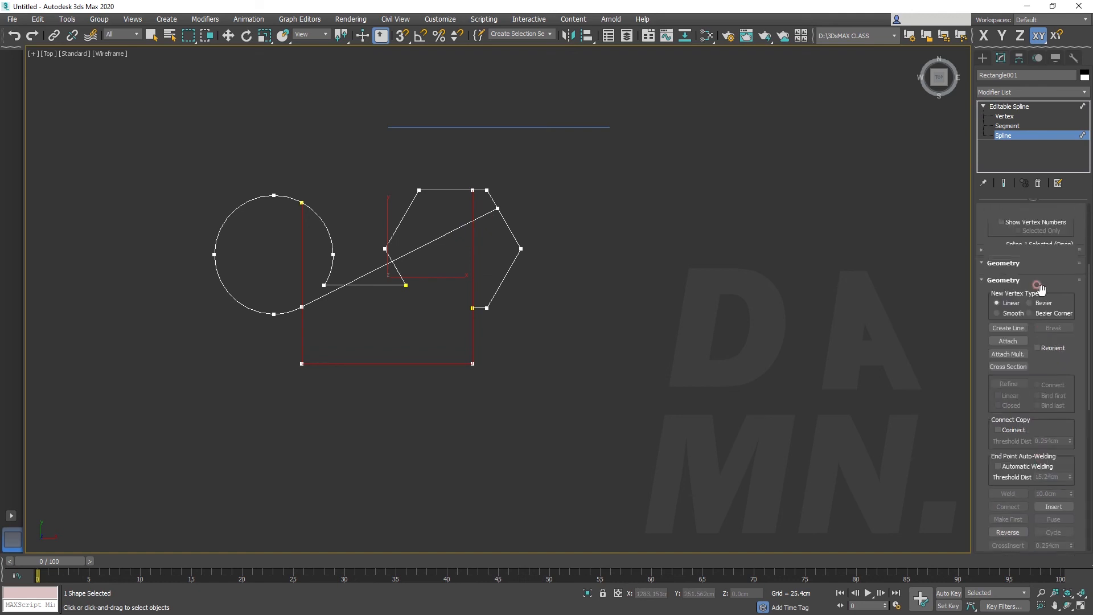
left_click(556, 127)
scroll(1054, 398, "down", 5)
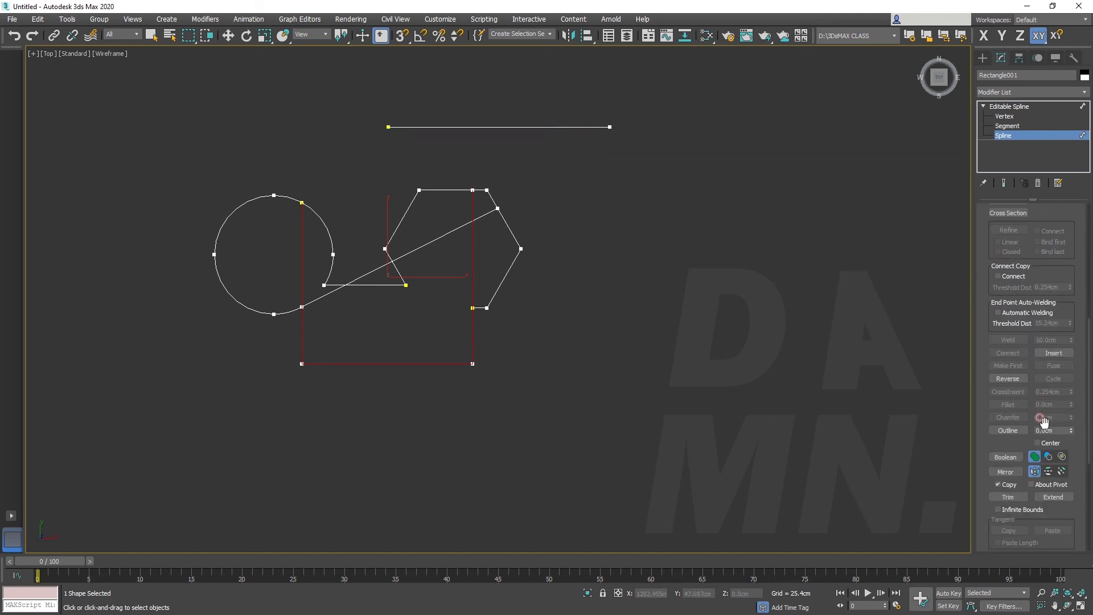
left_click(1053, 497)
left_click(485, 196)
left_click(472, 203)
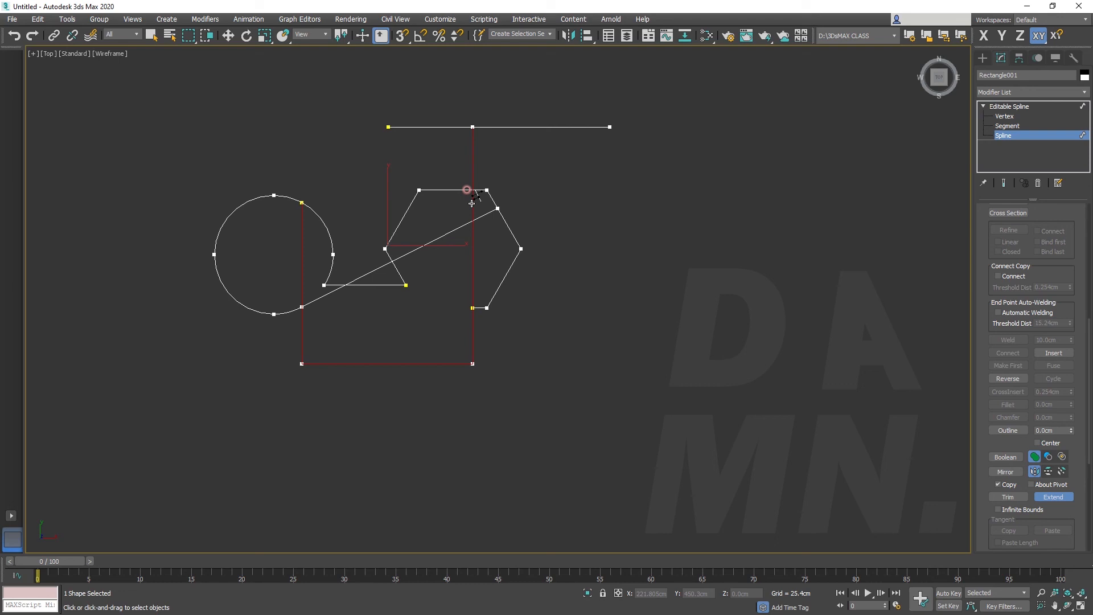
left_click(770, 266)
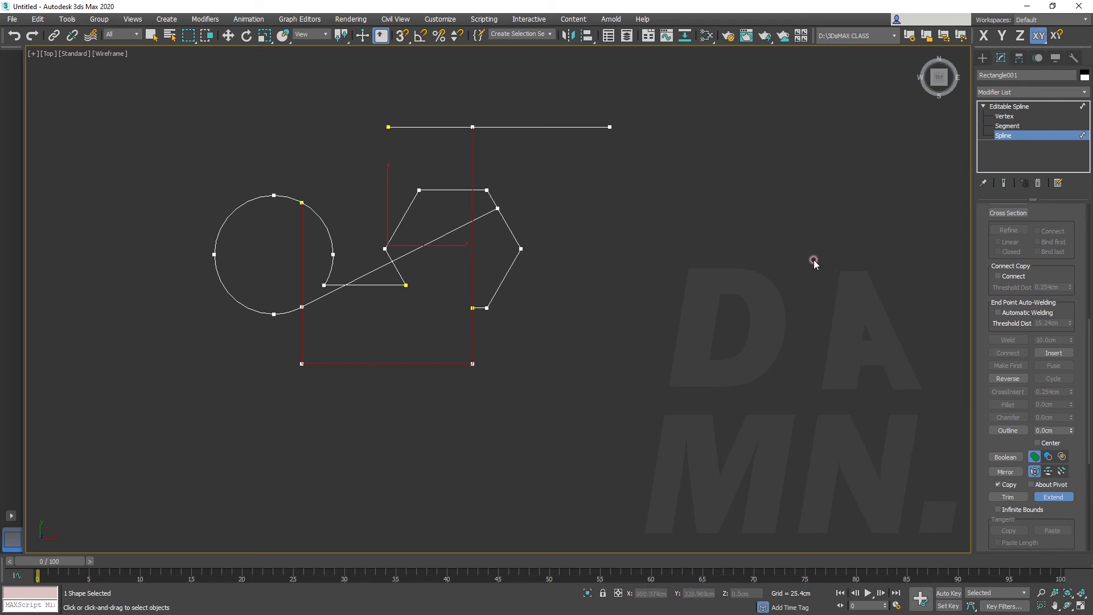